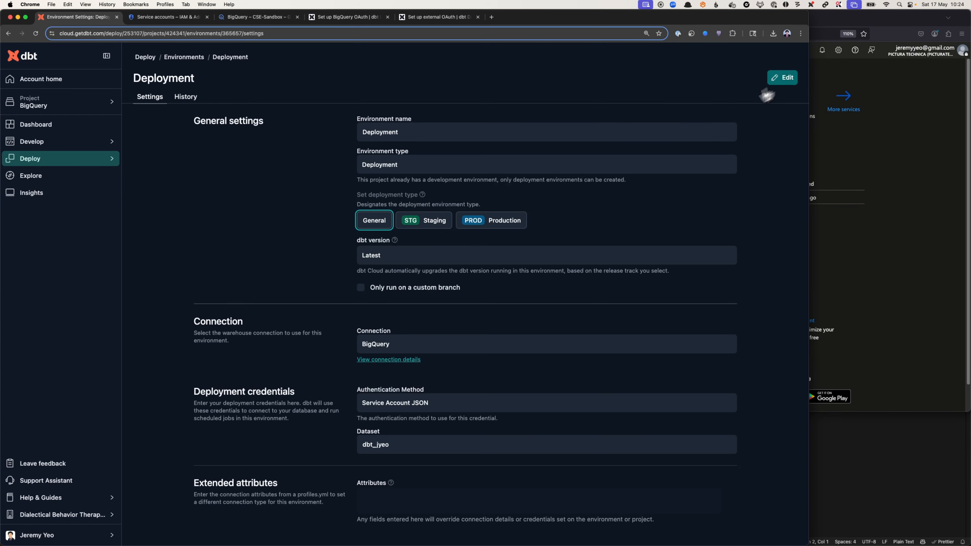
# Step: Open the Deployment environment's BigQuery connection and scroll to its Service Account JSON settings
pyautogui.click(393, 361)
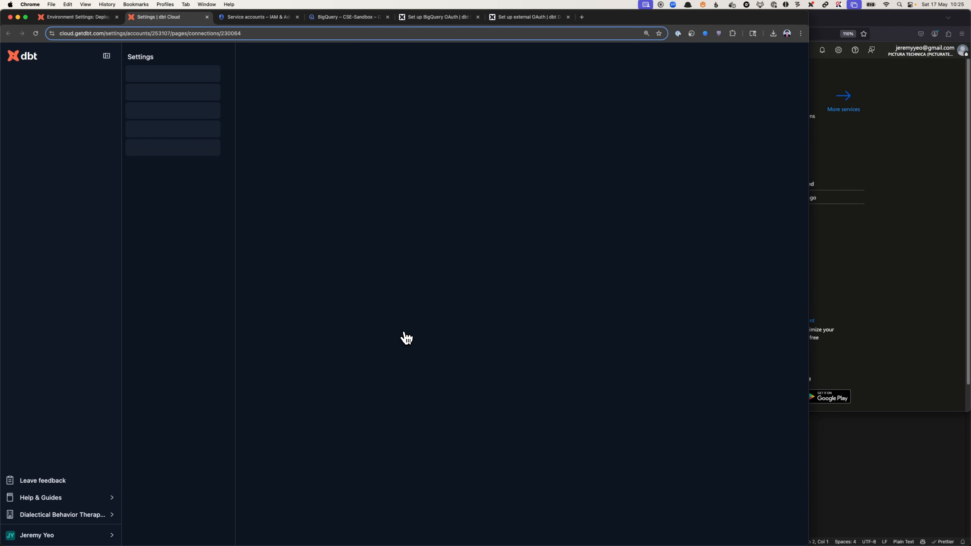
pyautogui.scroll(-7, 405, 336)
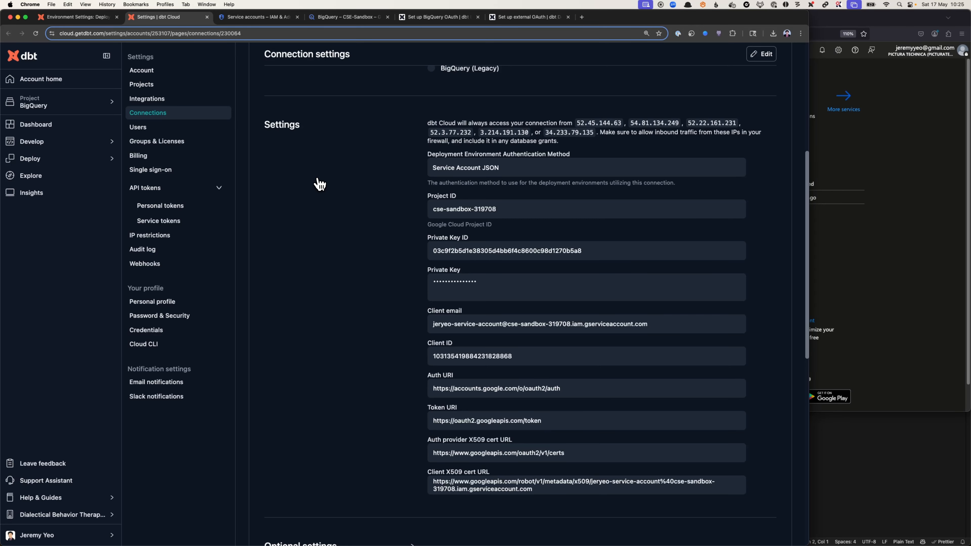
# Step: Filter the Google Cloud service accounts by the account owner's name and open the matching account
pyautogui.click(264, 20)
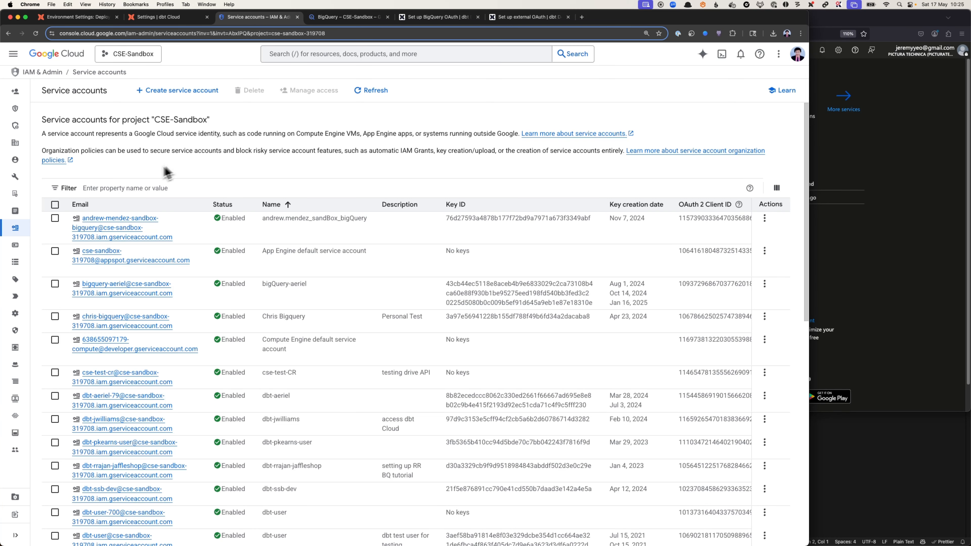
pyautogui.click(132, 187)
pyautogui.write('j')
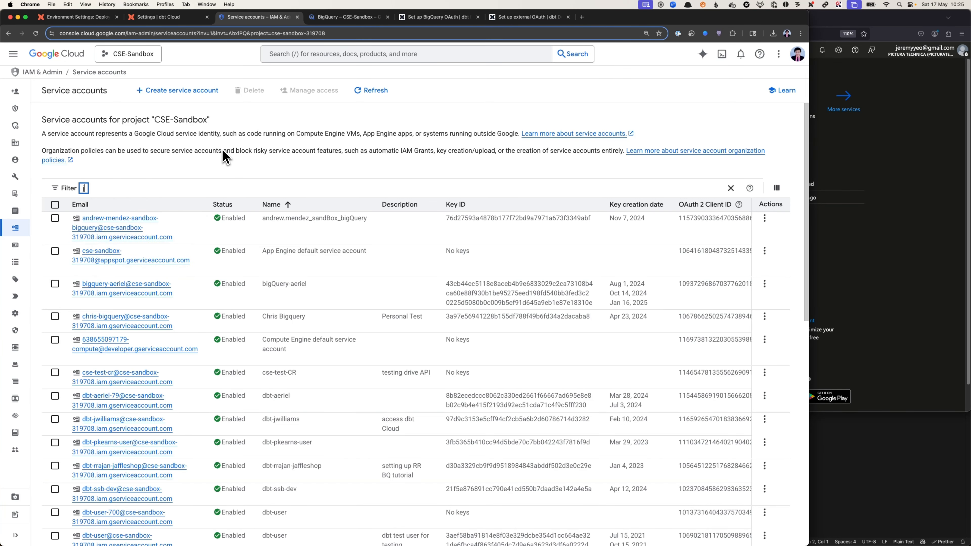
pyautogui.write('eryeo')
pyautogui.press('Return')
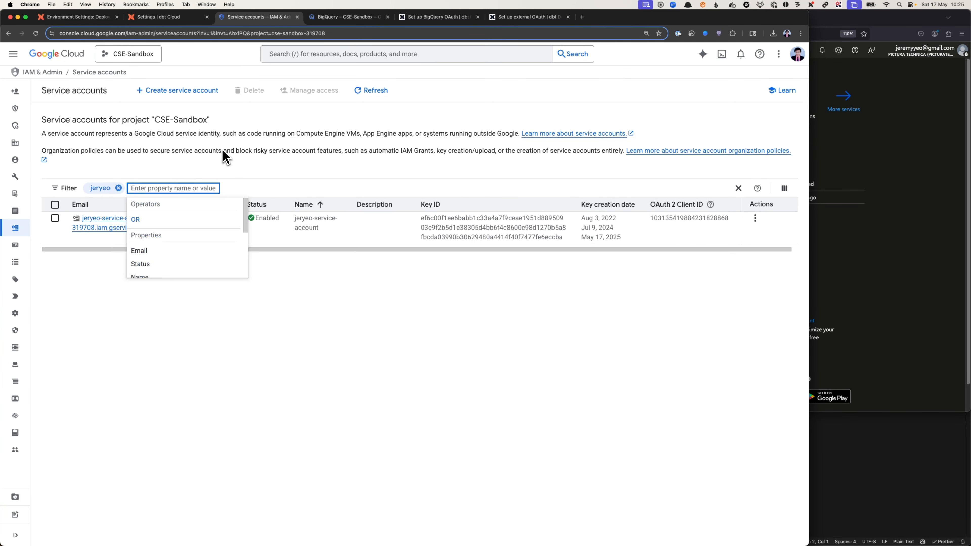
pyautogui.click(94, 228)
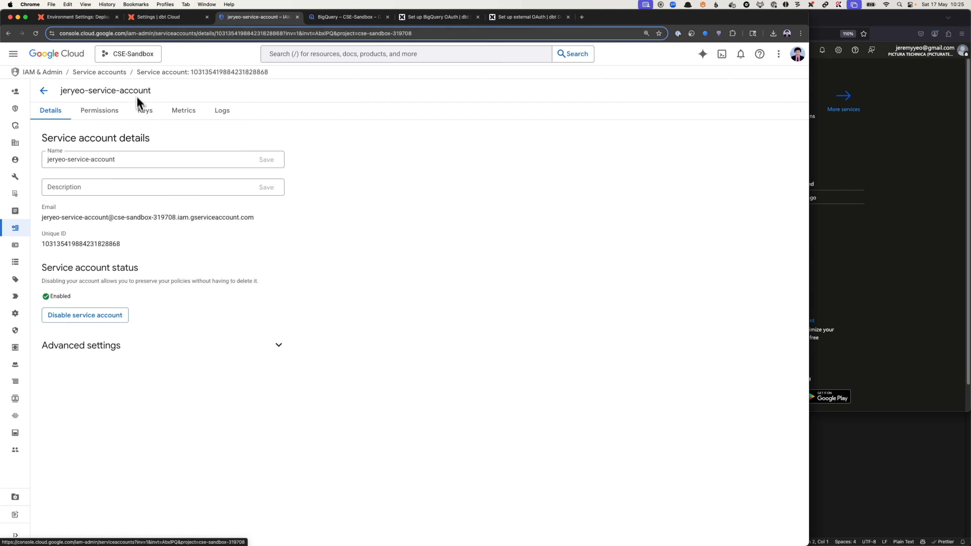
# Step: Create and download a new JSON private key for the service account
pyautogui.click(144, 112)
pyautogui.click(73, 266)
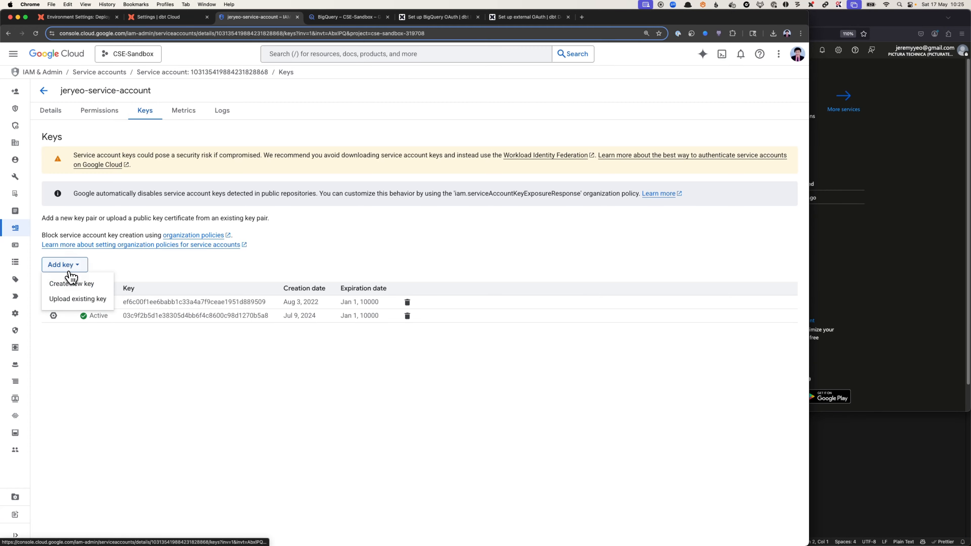
pyautogui.click(72, 282)
pyautogui.click(513, 361)
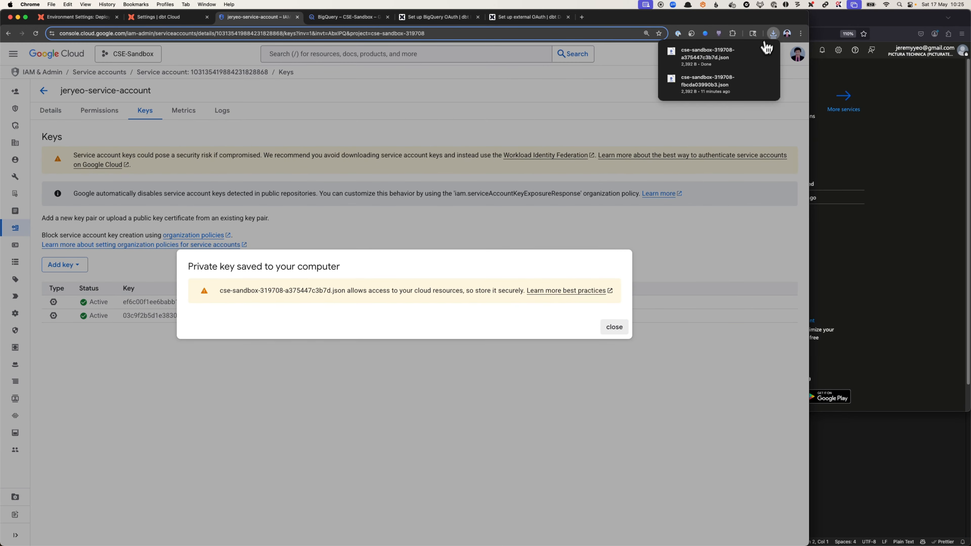
# Step: Open the downloaded cse-sandbox-319708-a375447c3b7d.json key in the code editor and dismiss the key-saved notice
pyautogui.click(870, 462)
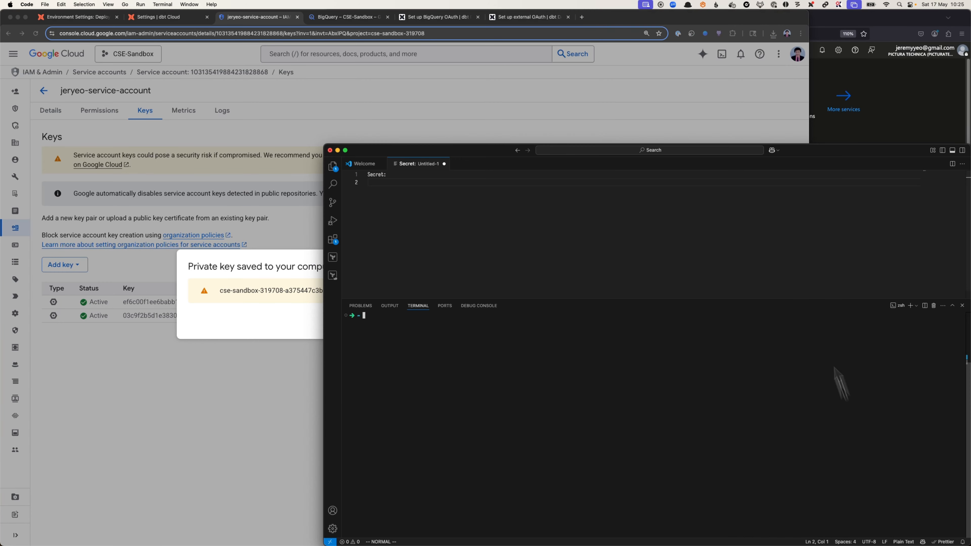
pyautogui.click(774, 41)
pyautogui.click(838, 335)
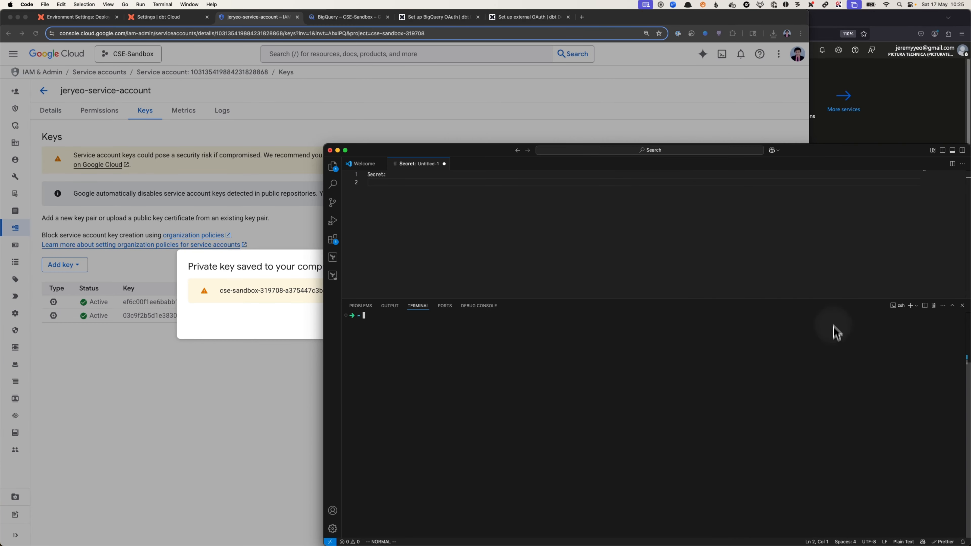
pyautogui.click(773, 34)
pyautogui.click(716, 75)
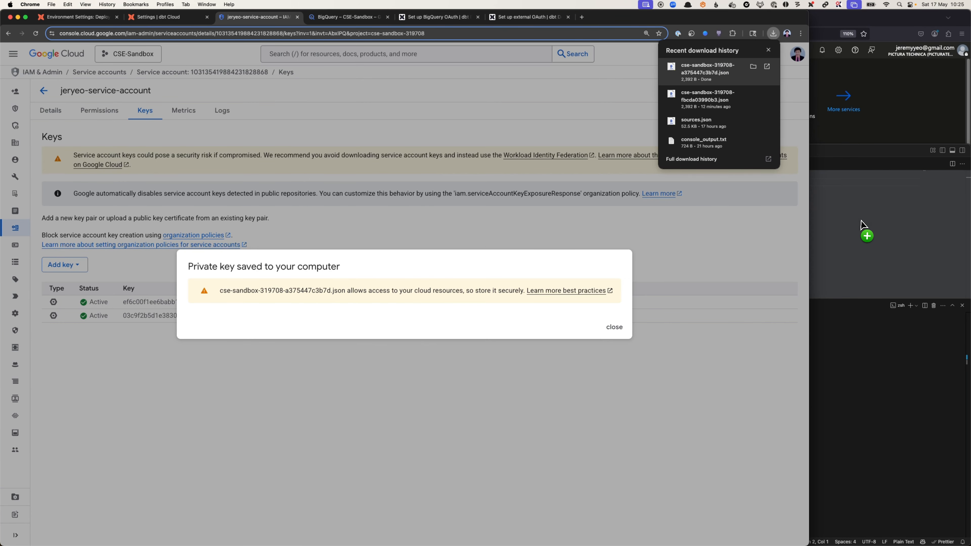
pyautogui.click(168, 17)
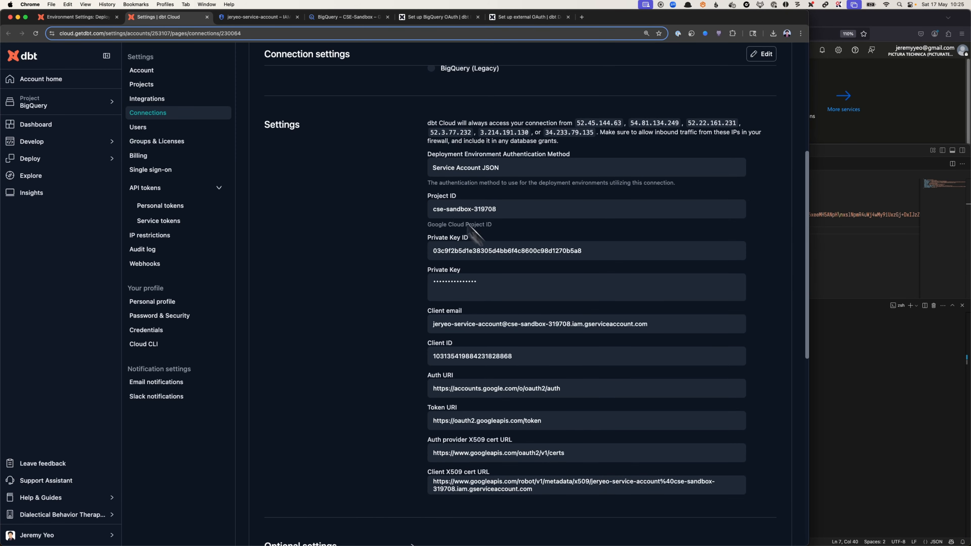
pyautogui.click(265, 19)
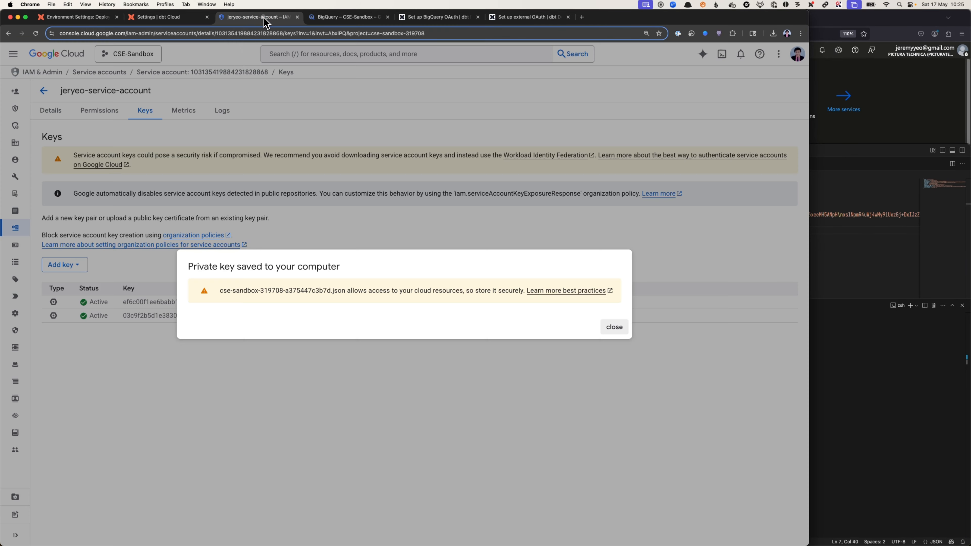
pyautogui.click(183, 118)
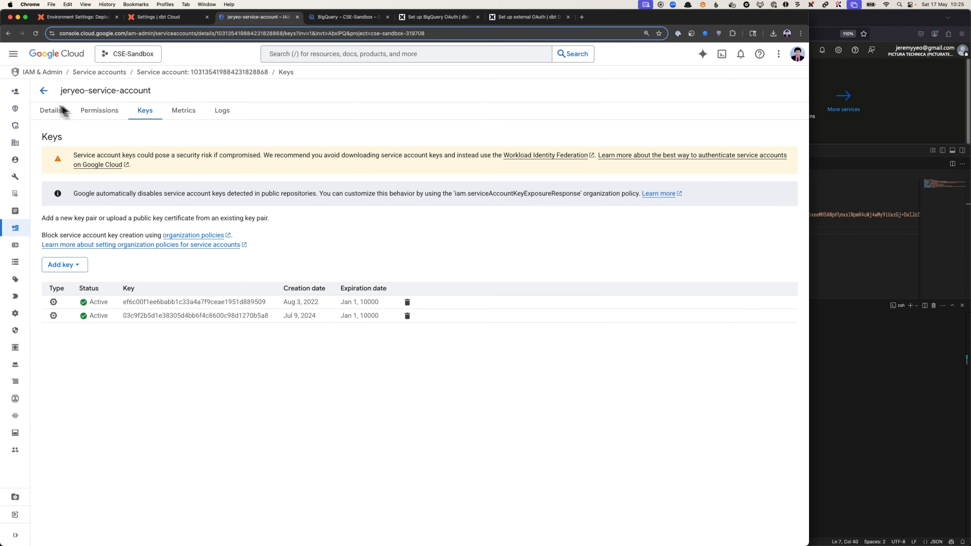
# Step: Filter the CSE-Sandbox IAM principals to the service account and check its BigQuery Admin role
pyautogui.click(48, 73)
pyautogui.moveTo(18, 128)
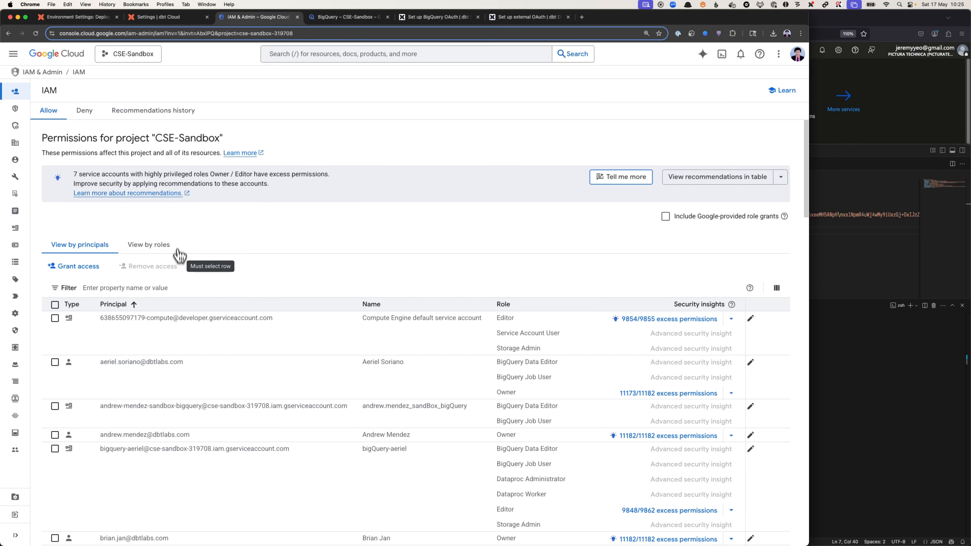
pyautogui.click(138, 288)
pyautogui.write('jer')
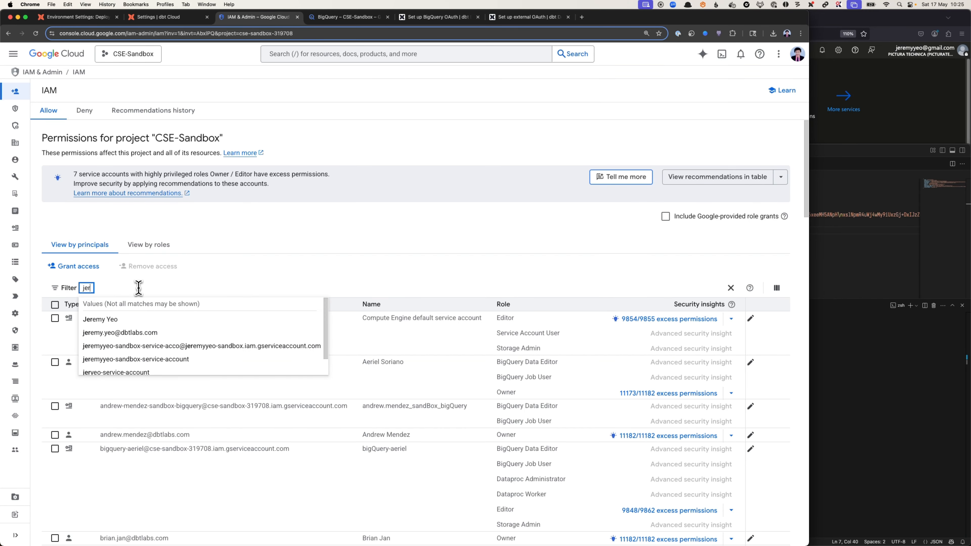
pyautogui.write('yeo')
pyautogui.press('Return')
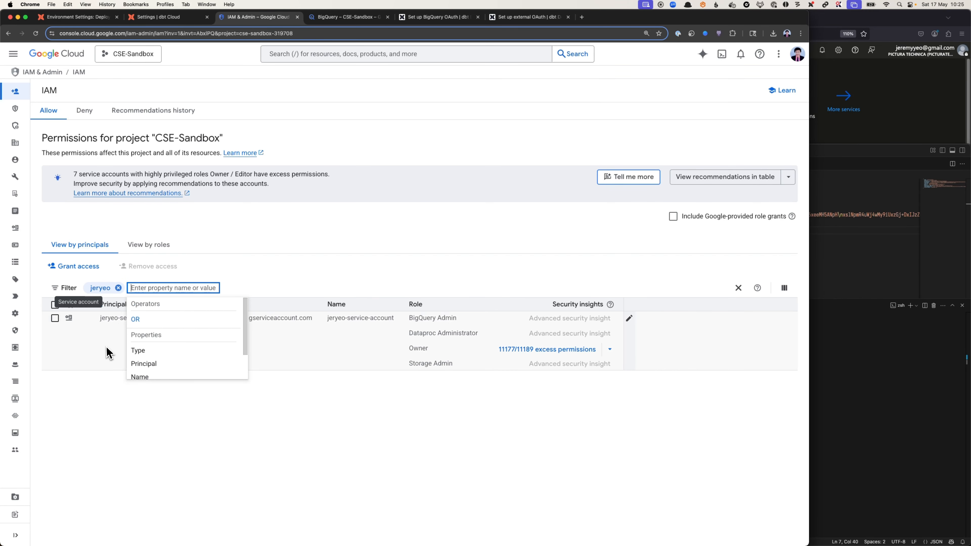
pyautogui.click(115, 354)
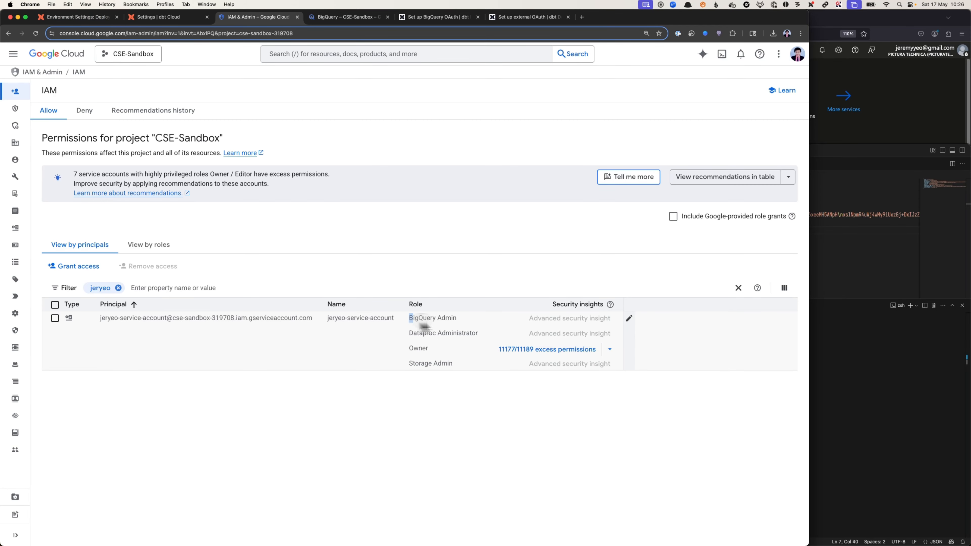
pyautogui.moveTo(423, 326); pyautogui.dragTo(475, 329)
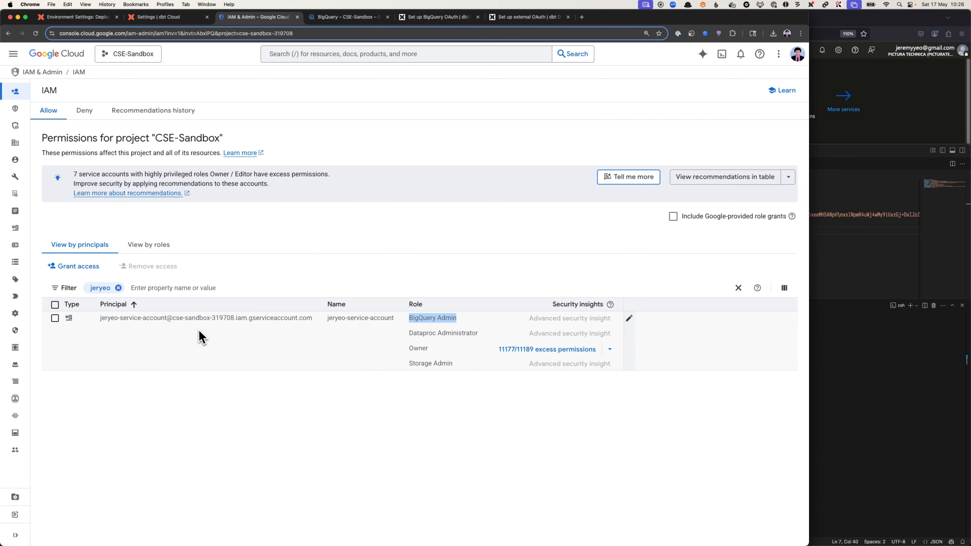
pyautogui.click(461, 18)
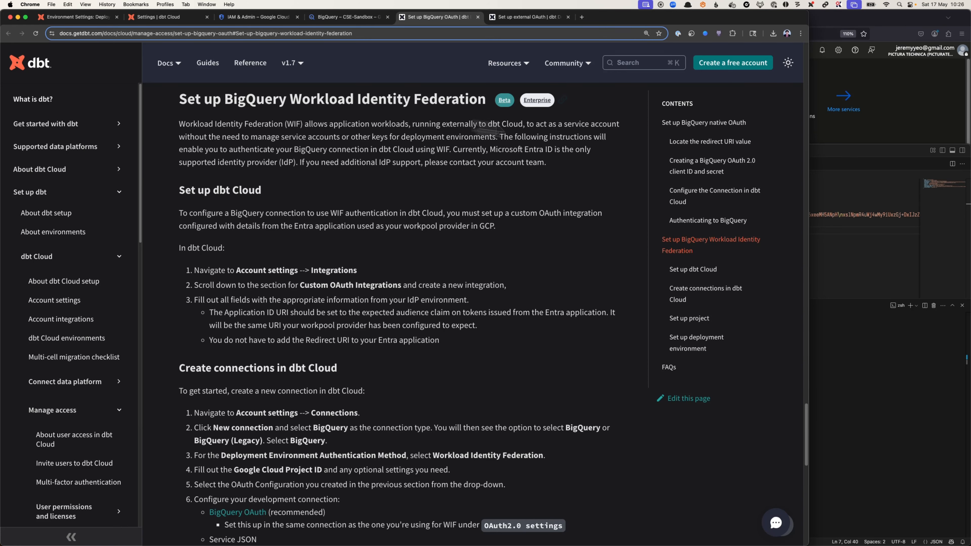
# Step: Glance at the dbt Cloud Environments list, then return to the BigQuery WIF setup docs
pyautogui.click(96, 17)
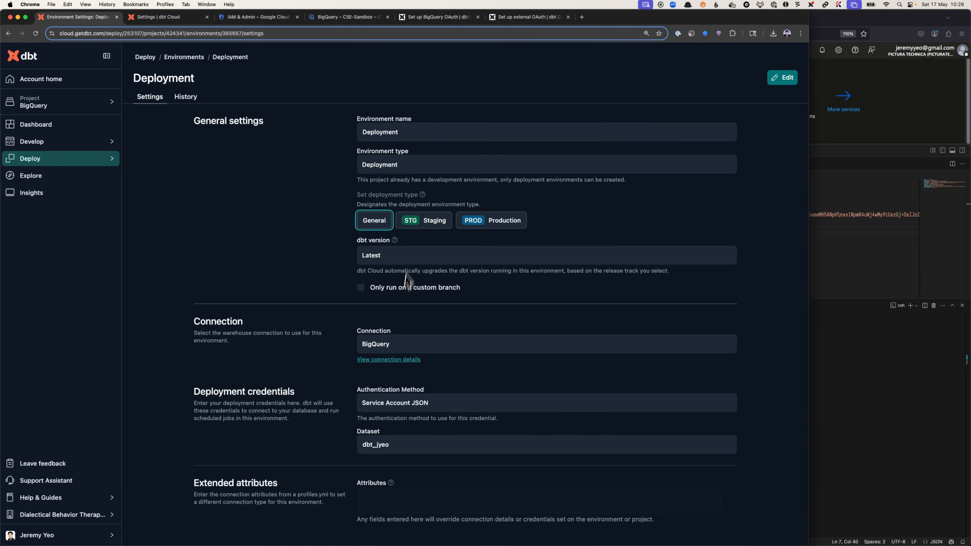
pyautogui.click(193, 58)
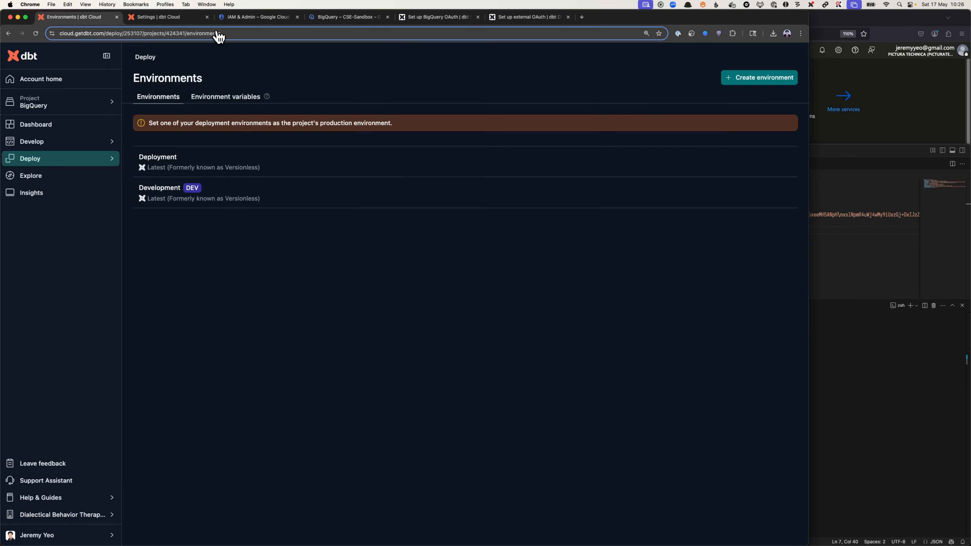
pyautogui.click(439, 18)
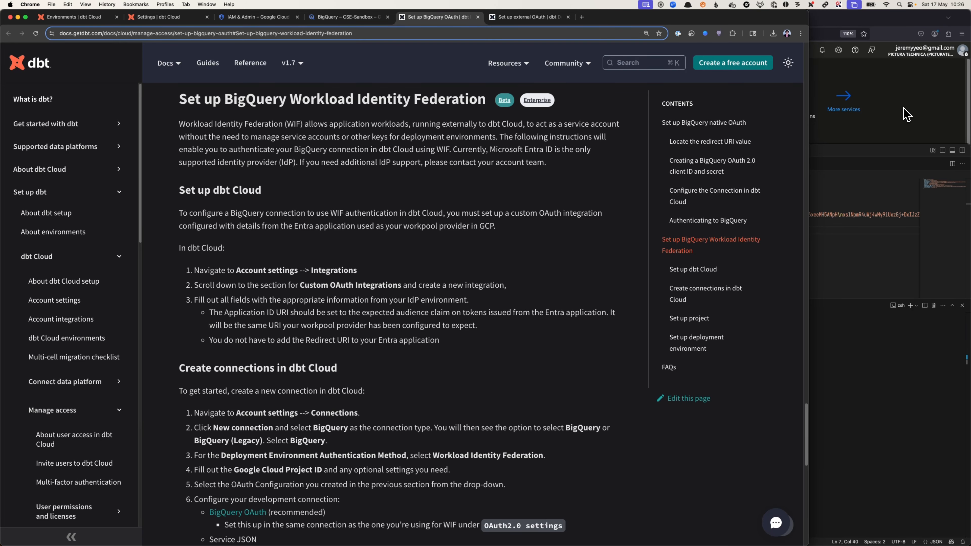
# Step: Start a new single-tenant Entra ID app registration named 'dbt Cloud BQ WIF'
pyautogui.click(908, 116)
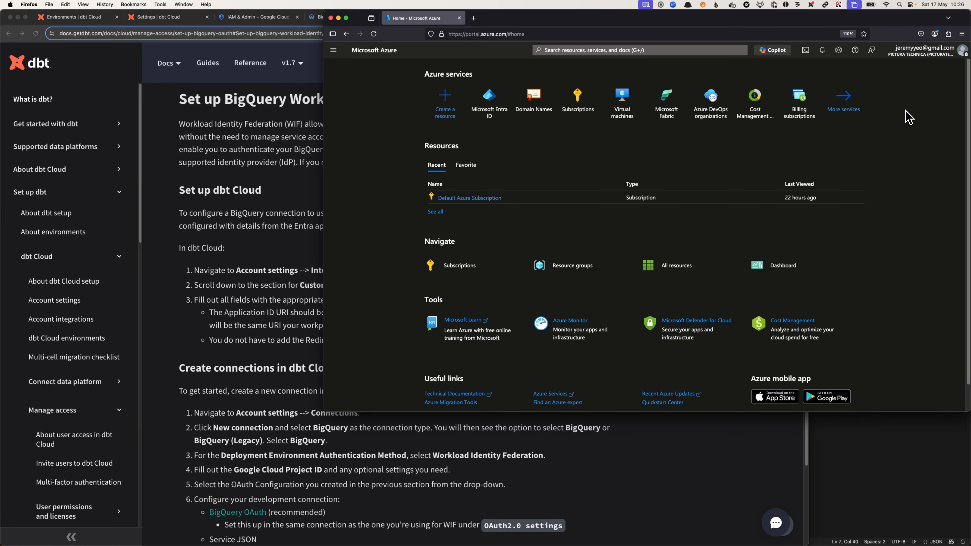
pyautogui.click(374, 34)
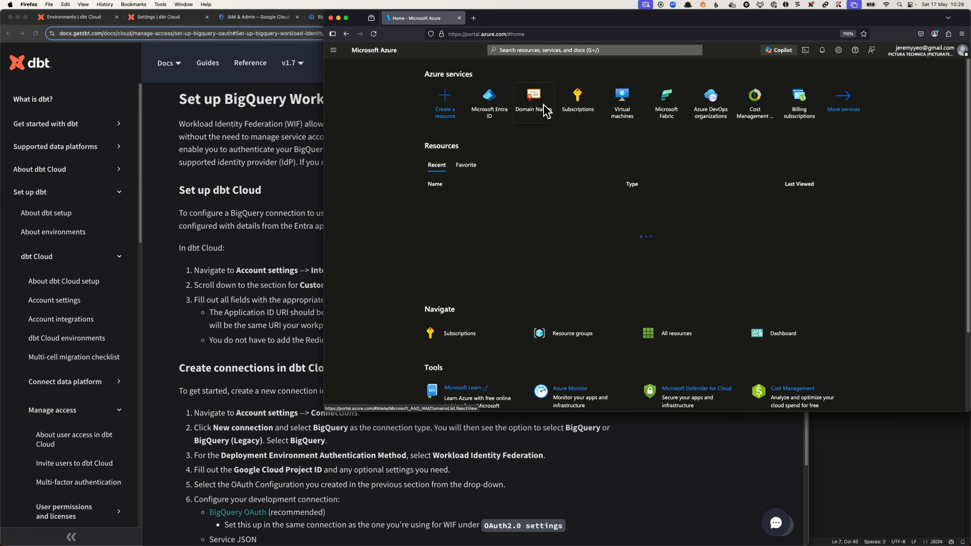
pyautogui.click(488, 106)
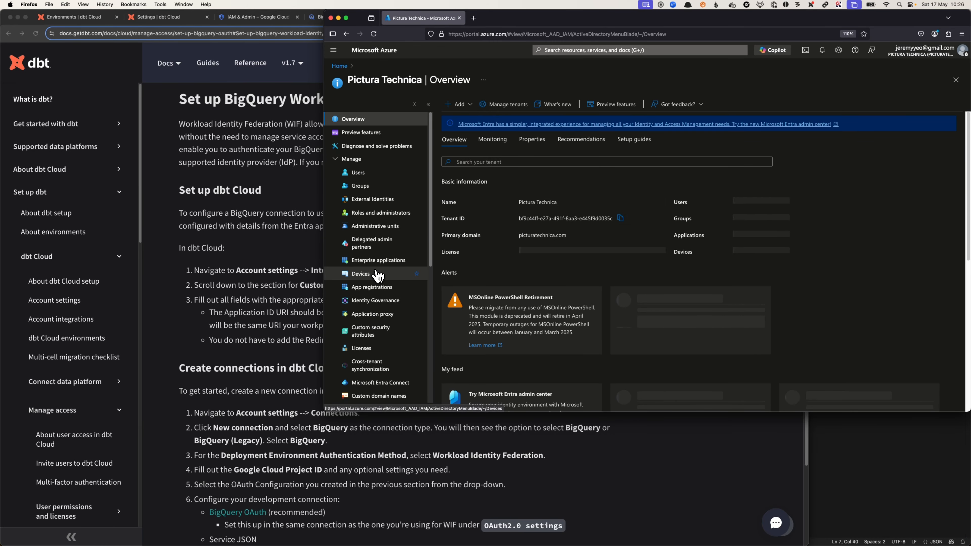
pyautogui.click(379, 288)
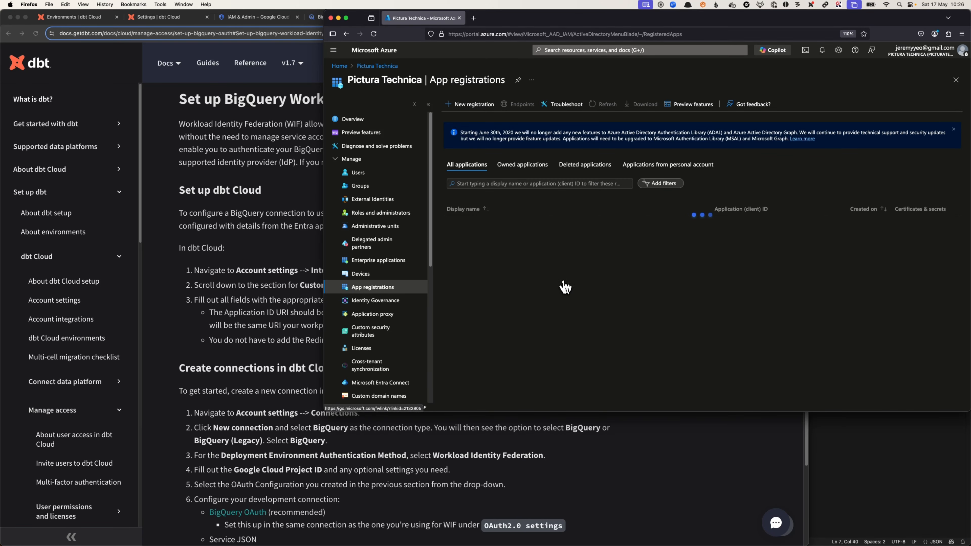
pyautogui.click(470, 105)
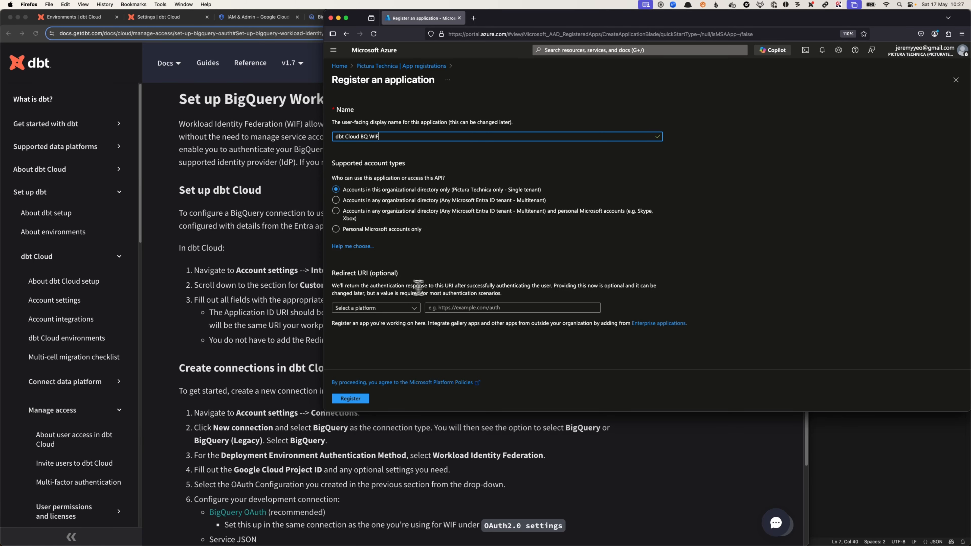
# Step: Register the dbt Cloud BQ WIF app and save its default api:// Application ID URI
pyautogui.click(356, 402)
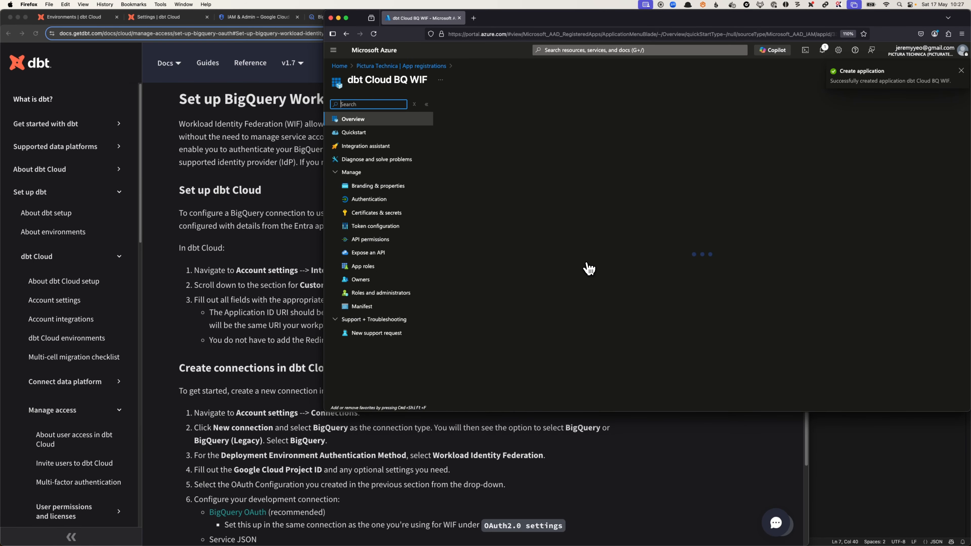
pyautogui.click(961, 71)
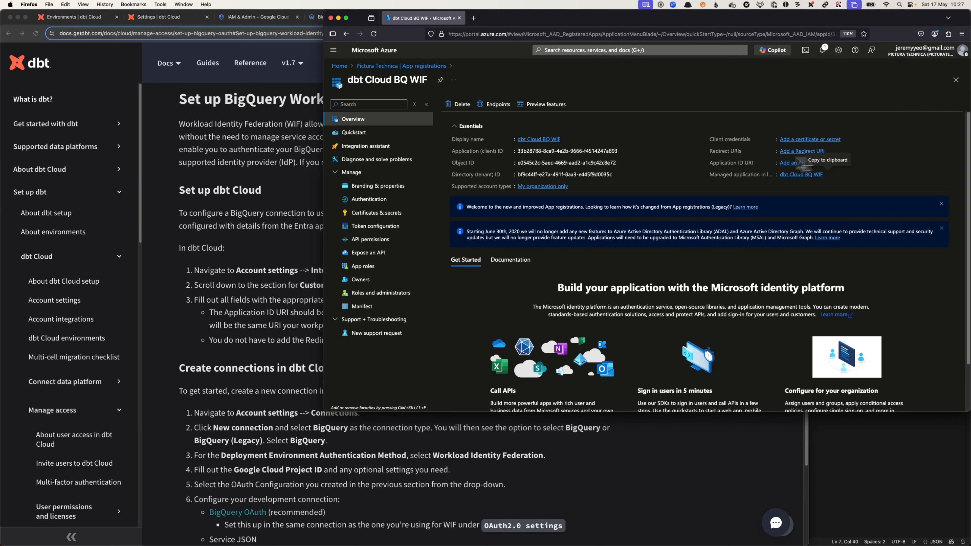
pyautogui.moveTo(709, 164); pyautogui.dragTo(776, 163)
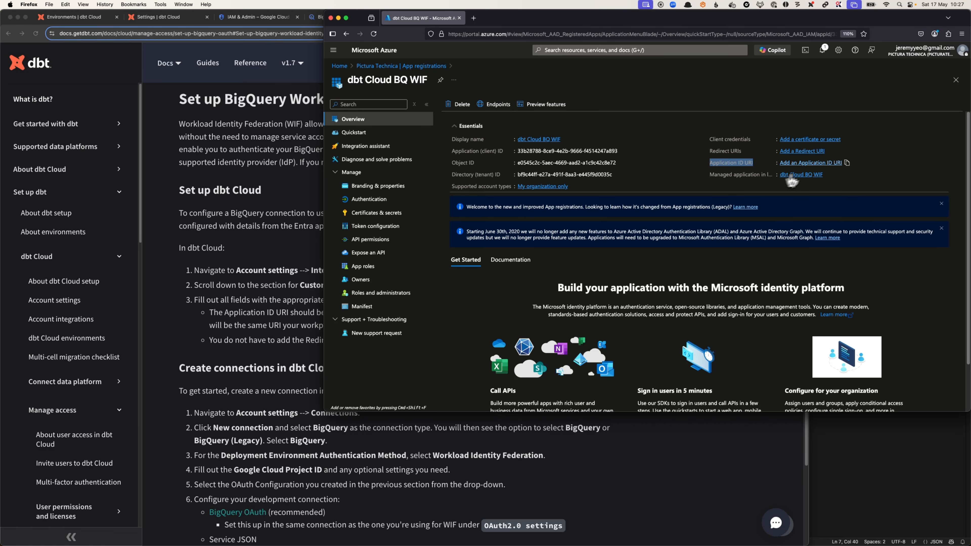
pyautogui.click(810, 164)
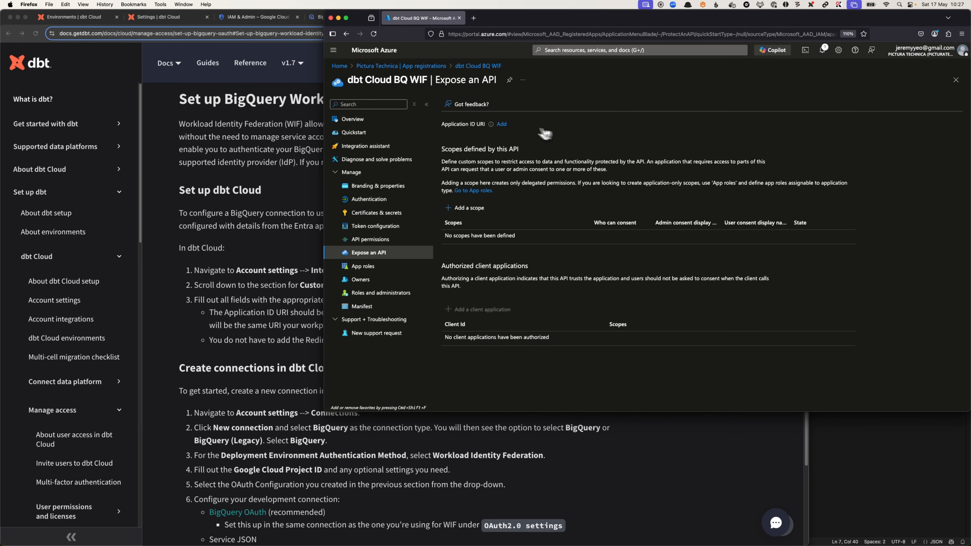
pyautogui.click(501, 125)
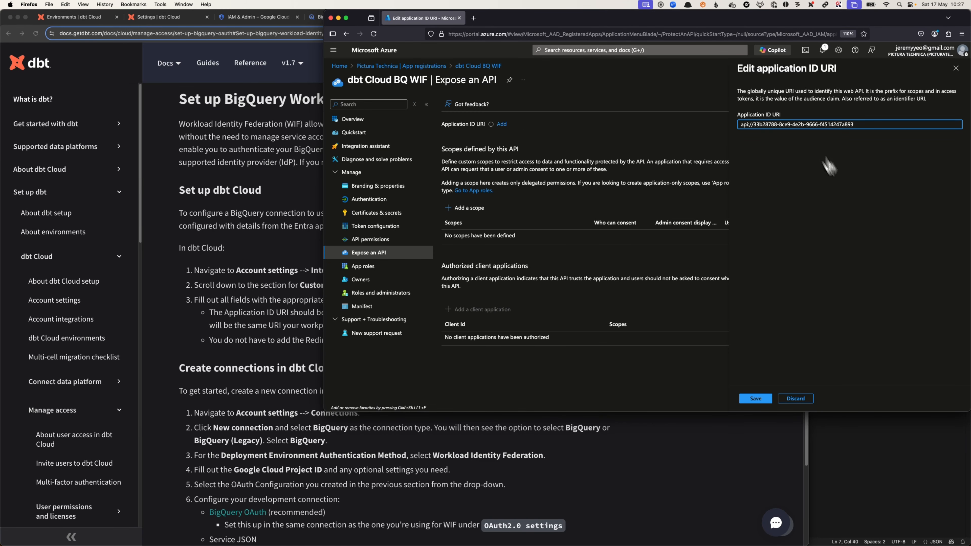
pyautogui.click(769, 402)
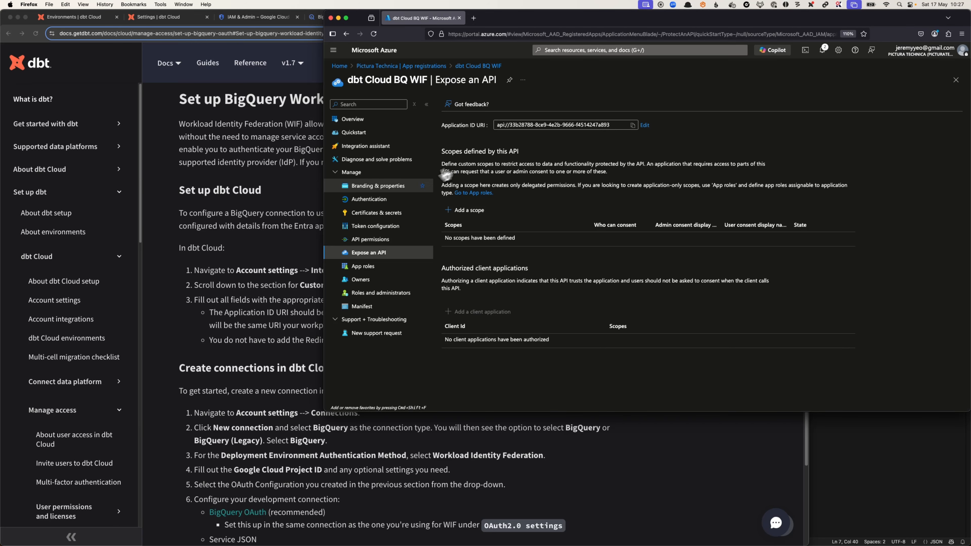
pyautogui.click(382, 119)
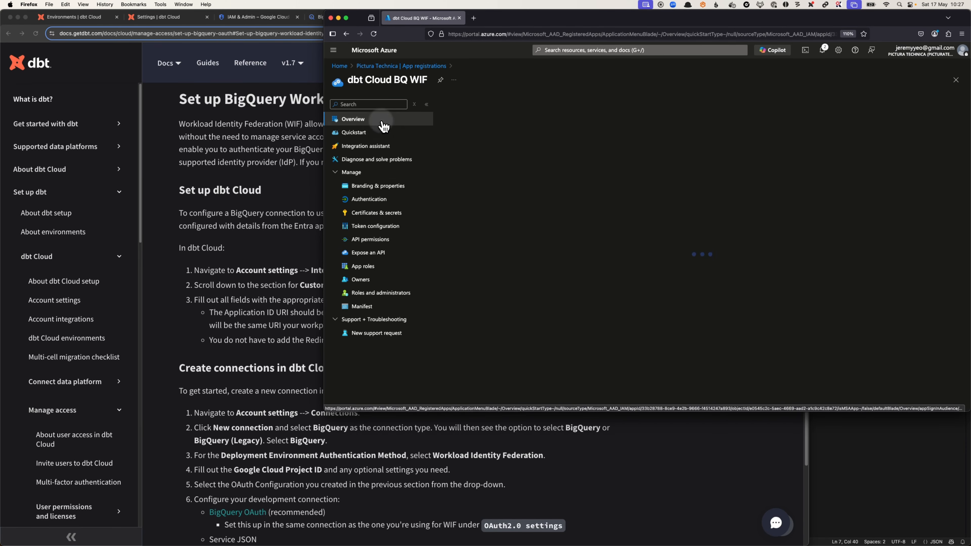
# Step: Create a client secret 'dbt Cloud BQ WIF' expiring 13/11/2025 and copy its value
pyautogui.click(397, 219)
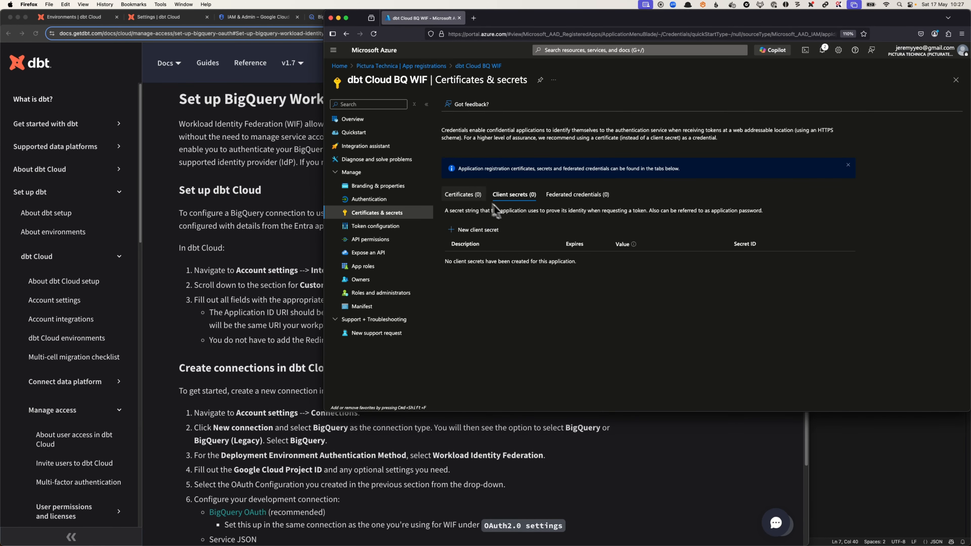
pyautogui.click(475, 230)
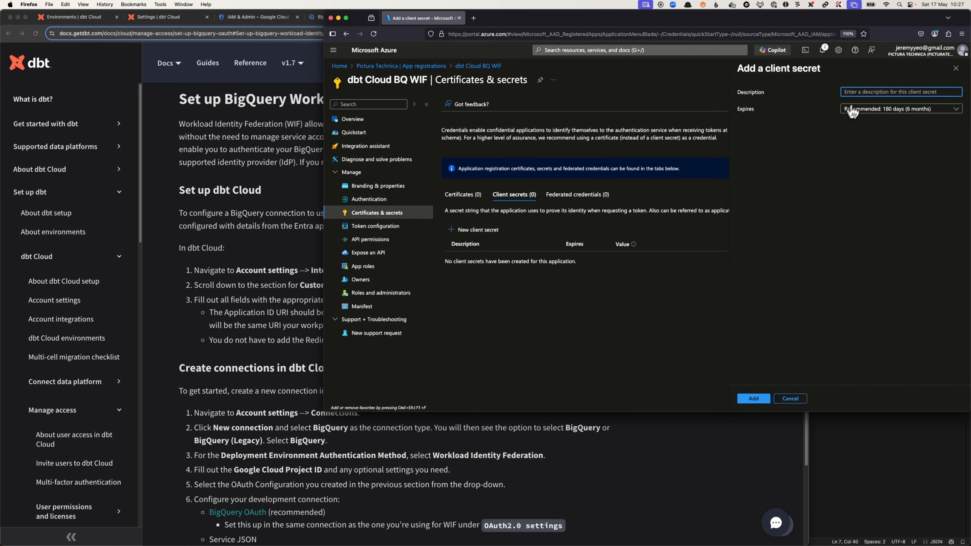
pyautogui.write('dbt Cloud BQ WIF')
pyautogui.click(753, 398)
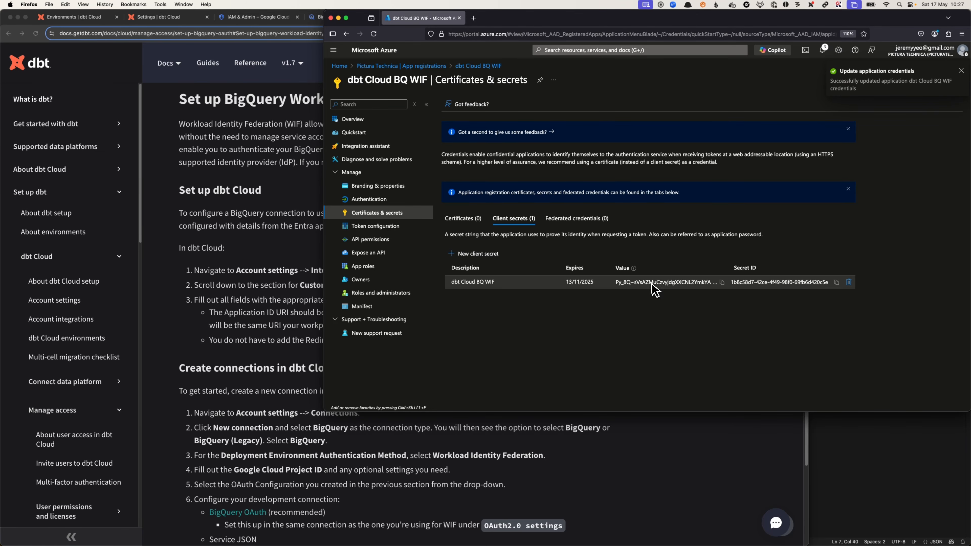
pyautogui.click(721, 283)
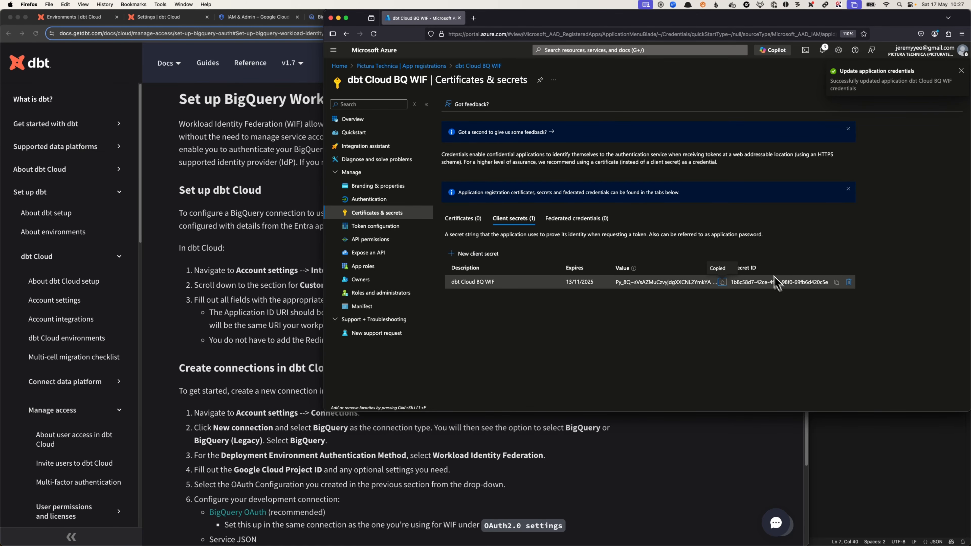
pyautogui.press('super+Tab')
# Step: Paste the client secret under 'Secret:' in the VS Code note, then return to Google Cloud IAM
pyautogui.click(423, 165)
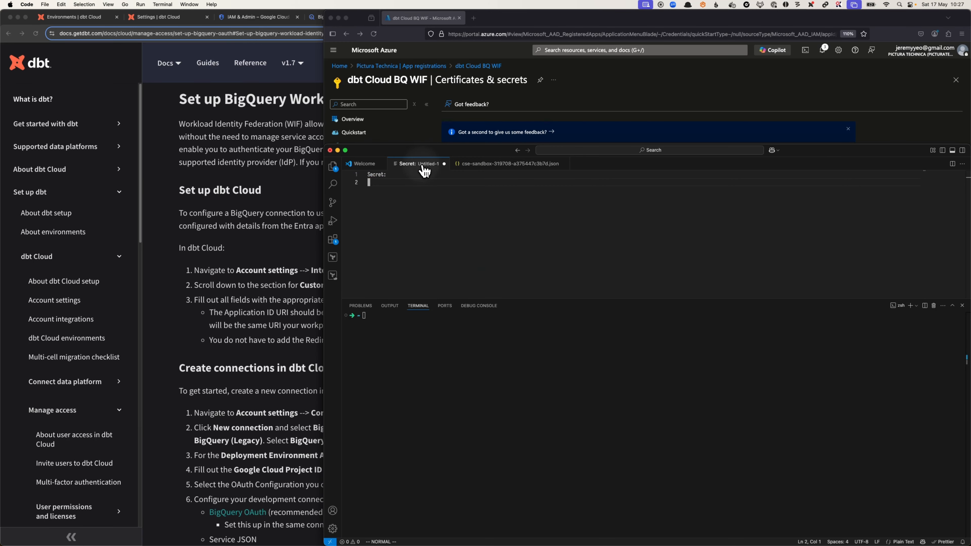
pyautogui.press('super+v')
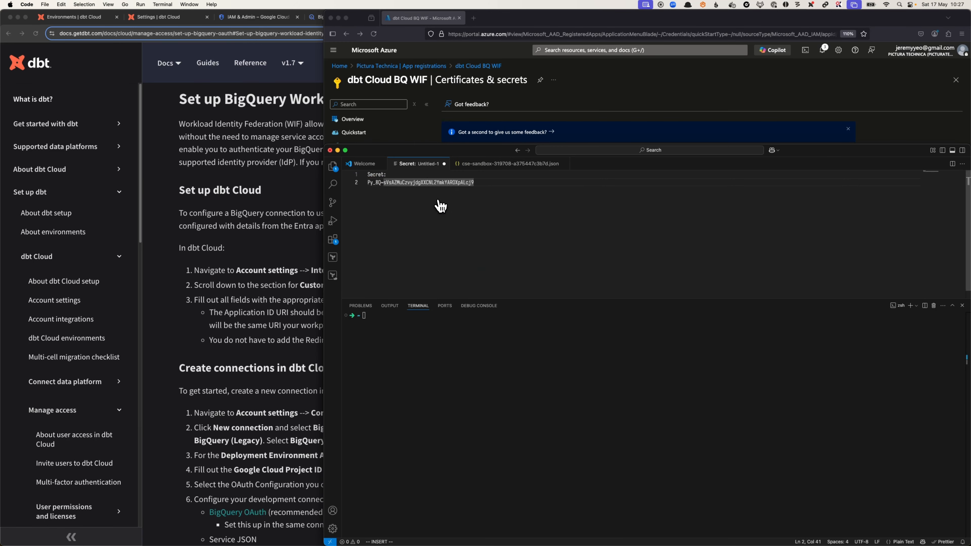
pyautogui.press('Return')
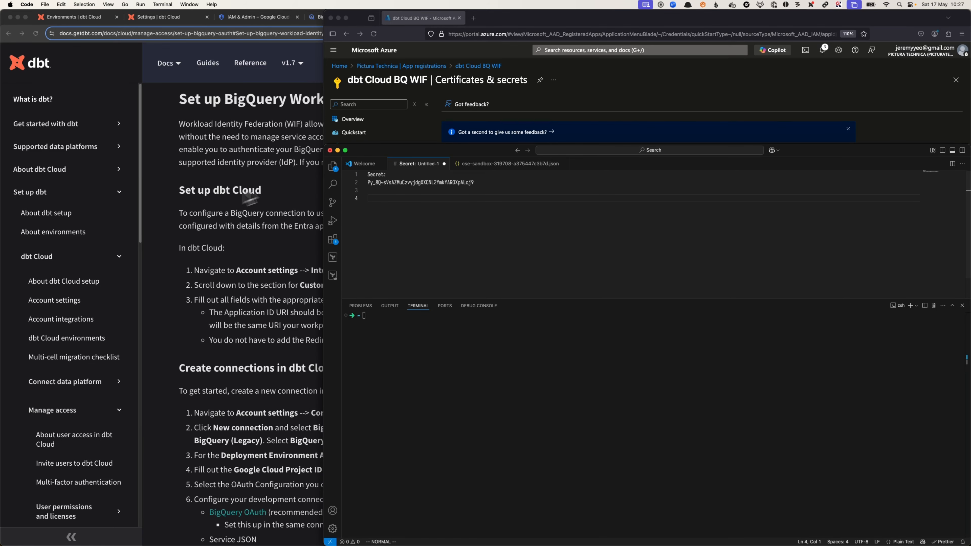
pyautogui.click(587, 98)
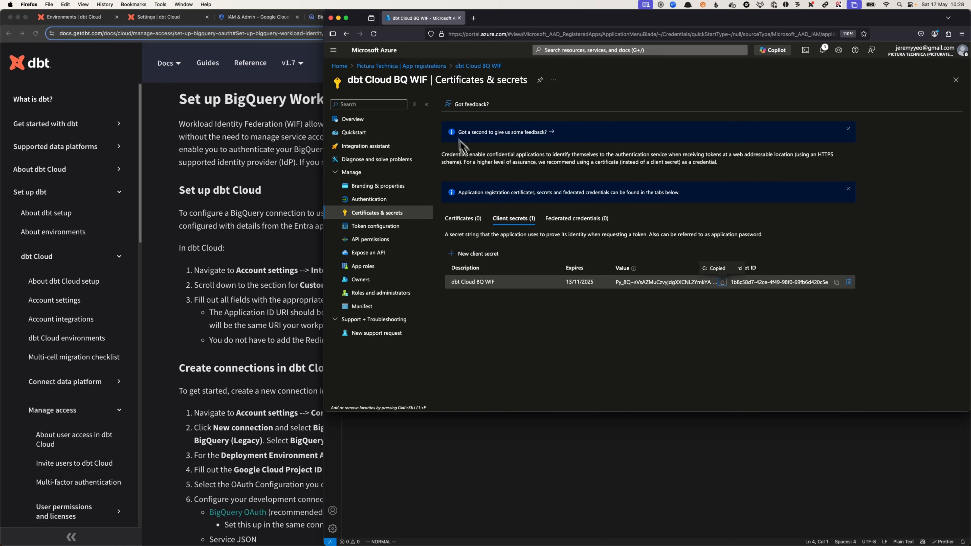
pyautogui.click(350, 118)
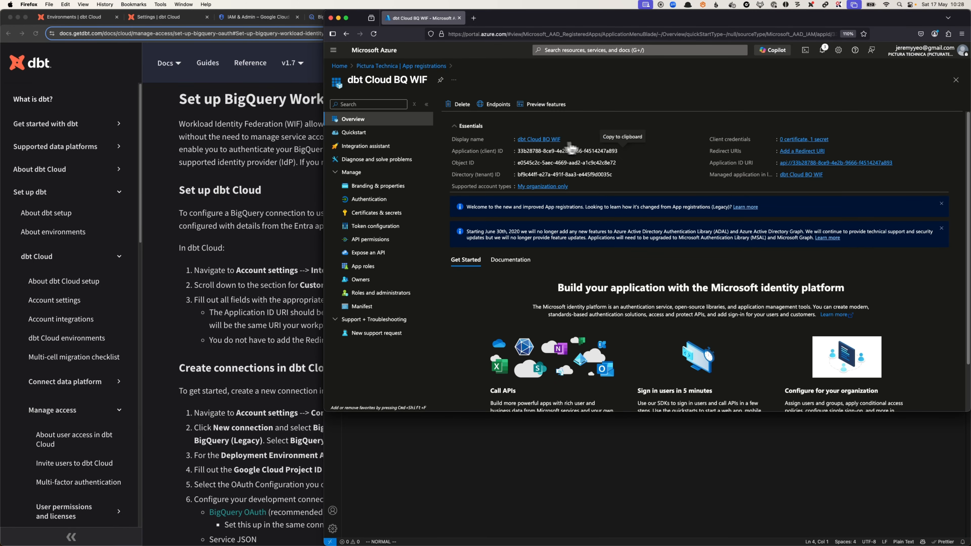
pyautogui.click(286, 19)
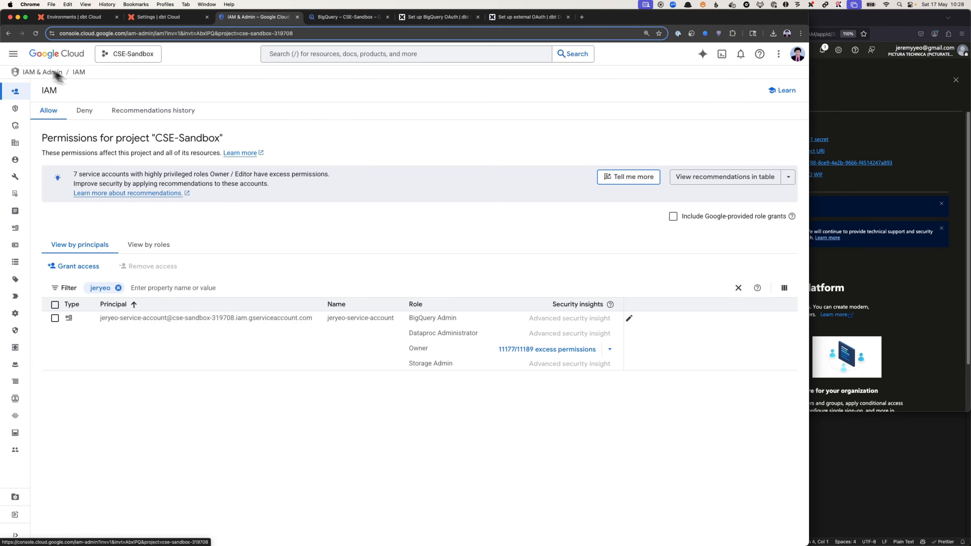
pyautogui.click(14, 56)
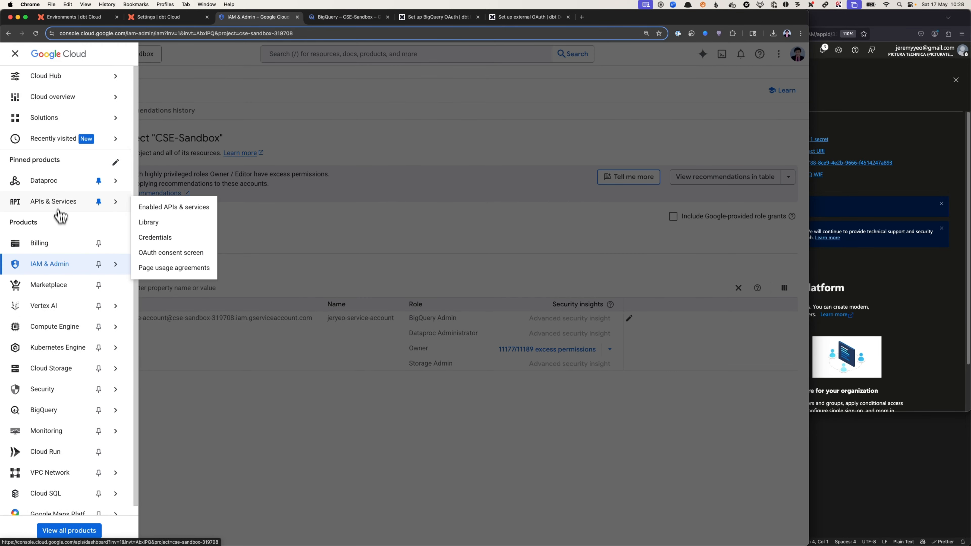
# Step: Go to IAM & Admin's Workload Identity Federation pools page for CSE-Sandbox
pyautogui.moveTo(79, 344)
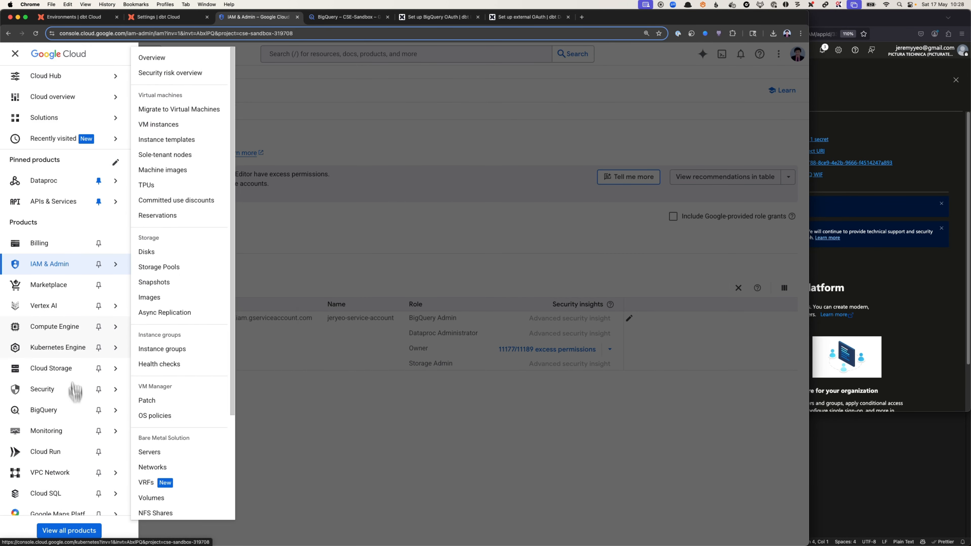
pyautogui.moveTo(72, 270)
pyautogui.click(199, 316)
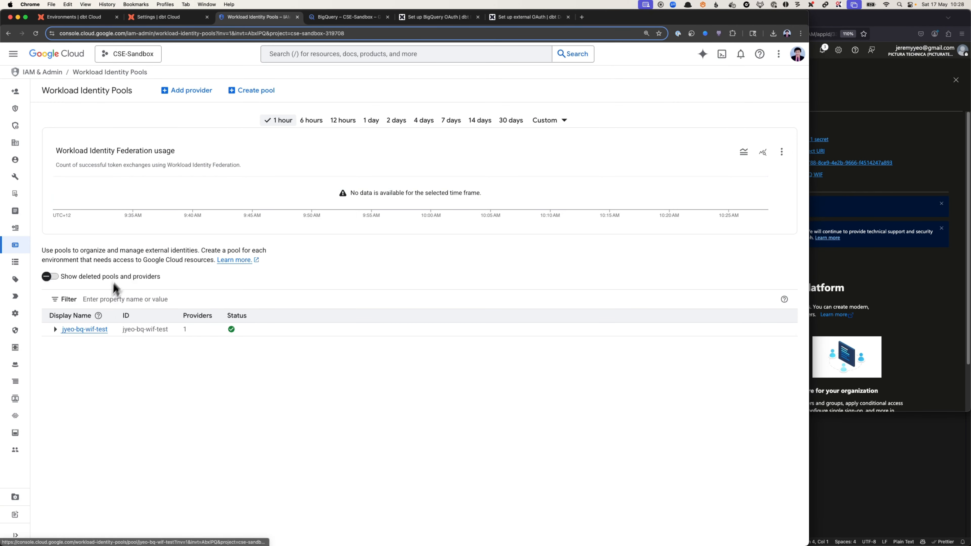
# Step: Create a workload identity pool named dbt-cloud-bq-wif and continue to the provider step
pyautogui.click(265, 94)
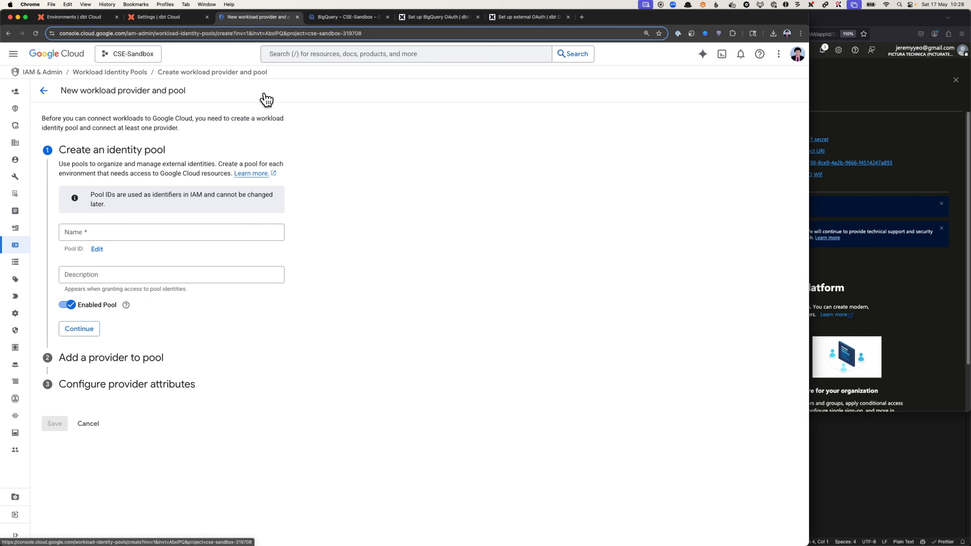
pyautogui.click(133, 235)
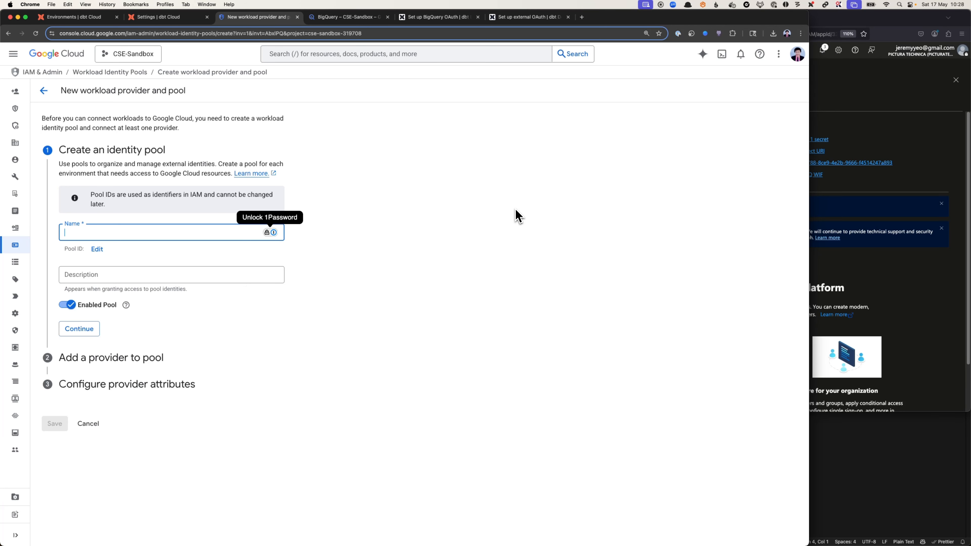
pyautogui.write('dbt-cloud-bq-wif')
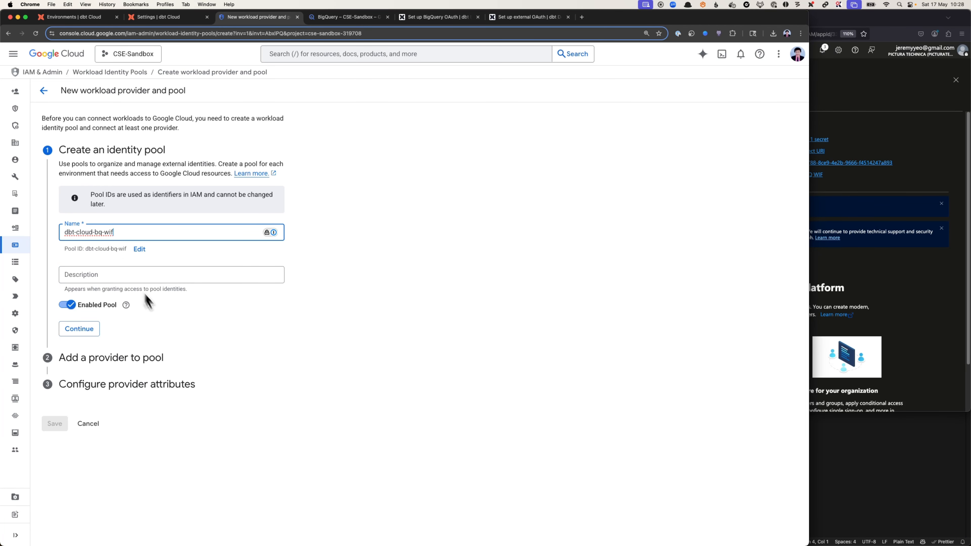
pyautogui.click(84, 333)
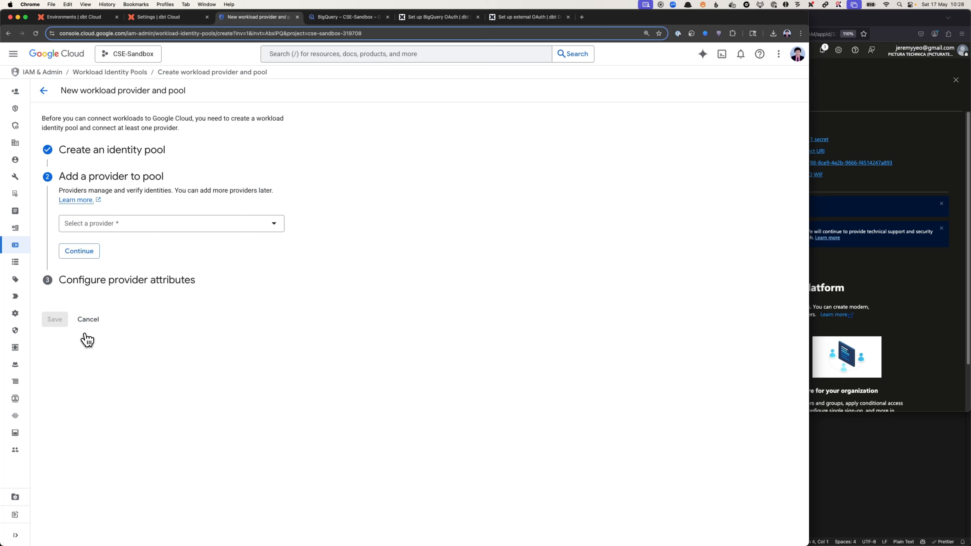
# Step: Choose OpenID Connect (OIDC) as the provider type and name the provider entra
pyautogui.click(79, 226)
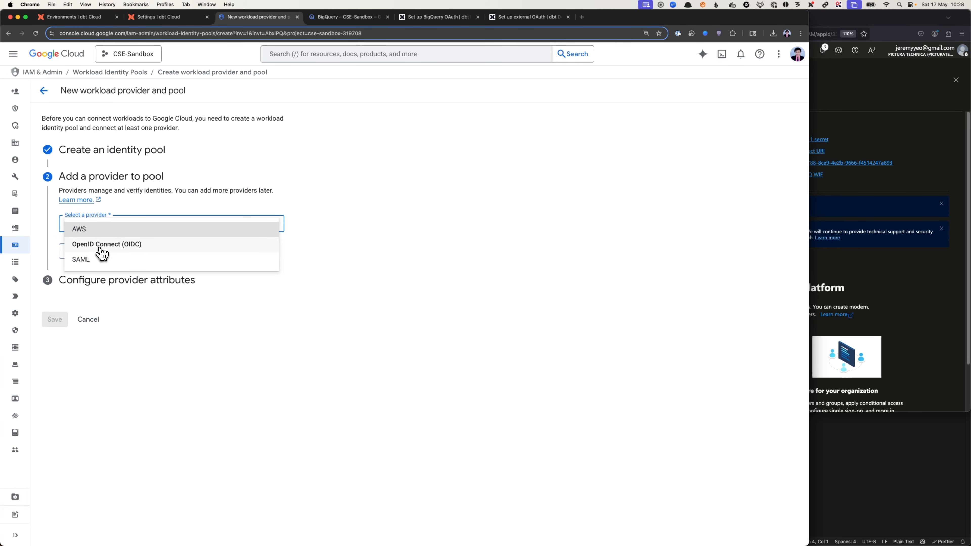
pyautogui.click(143, 245)
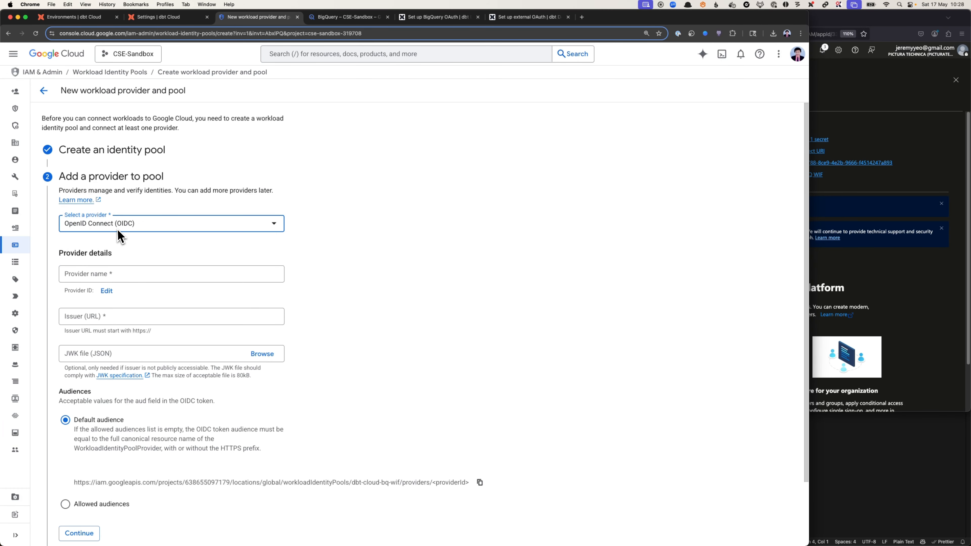
pyautogui.click(139, 272)
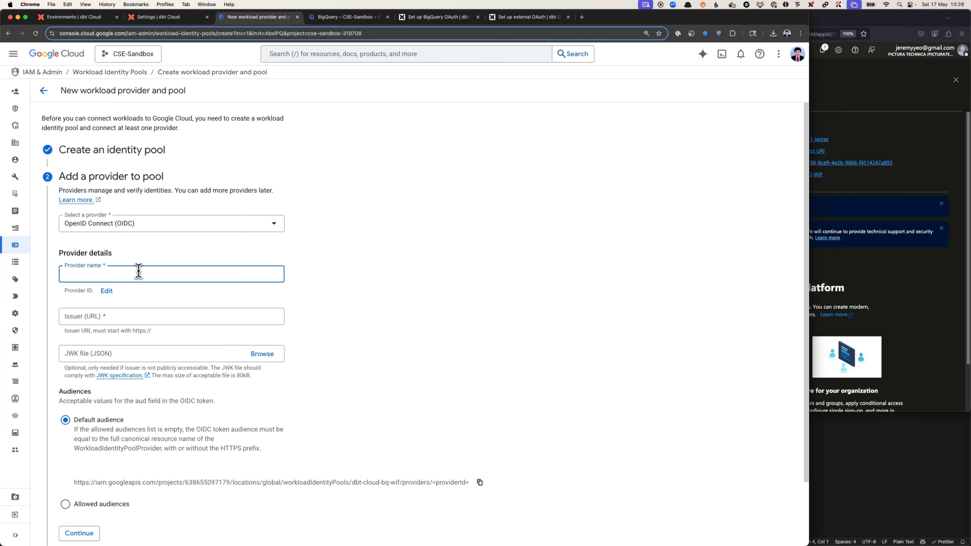
pyautogui.write('en')
pyautogui.click(101, 316)
pyautogui.scroll(-3, 118, 254)
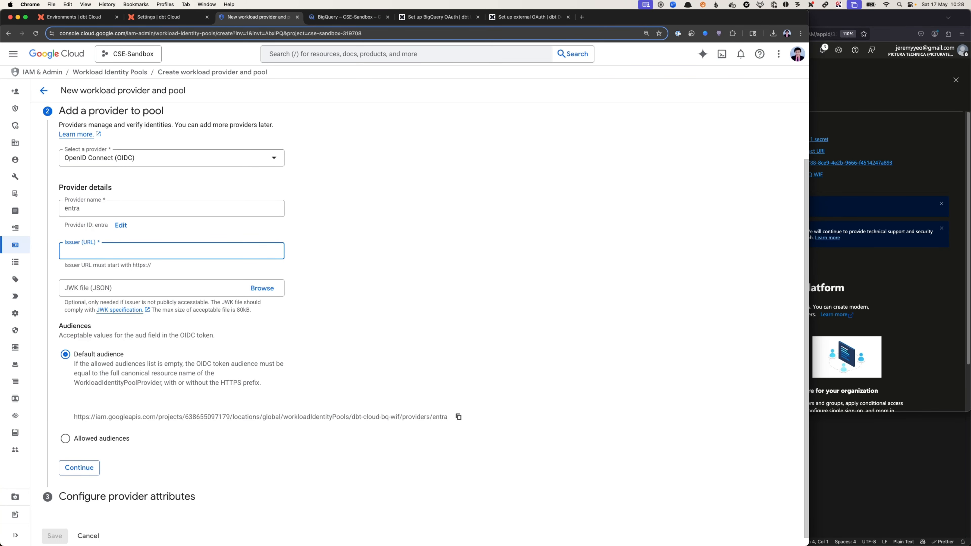
pyautogui.press('super+Tab')
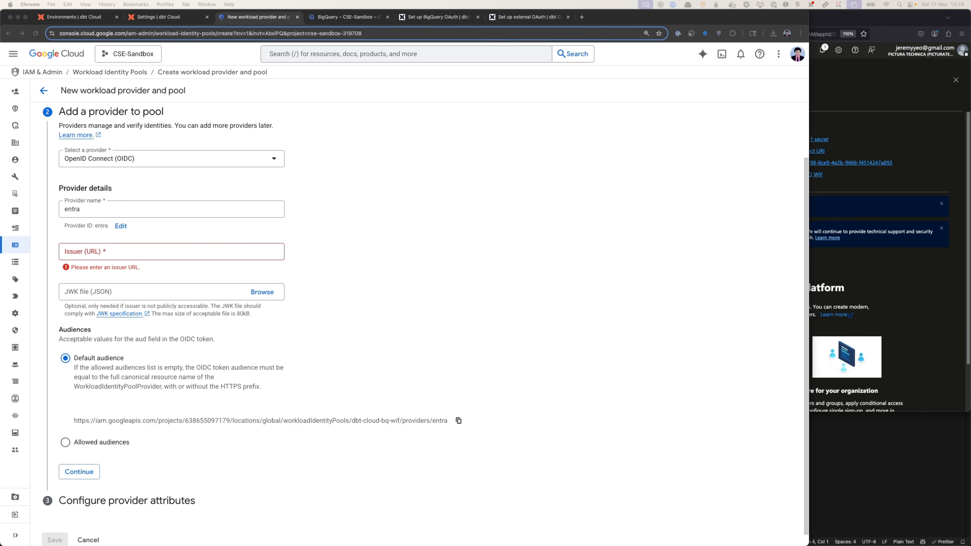
pyautogui.press('super+Tab')
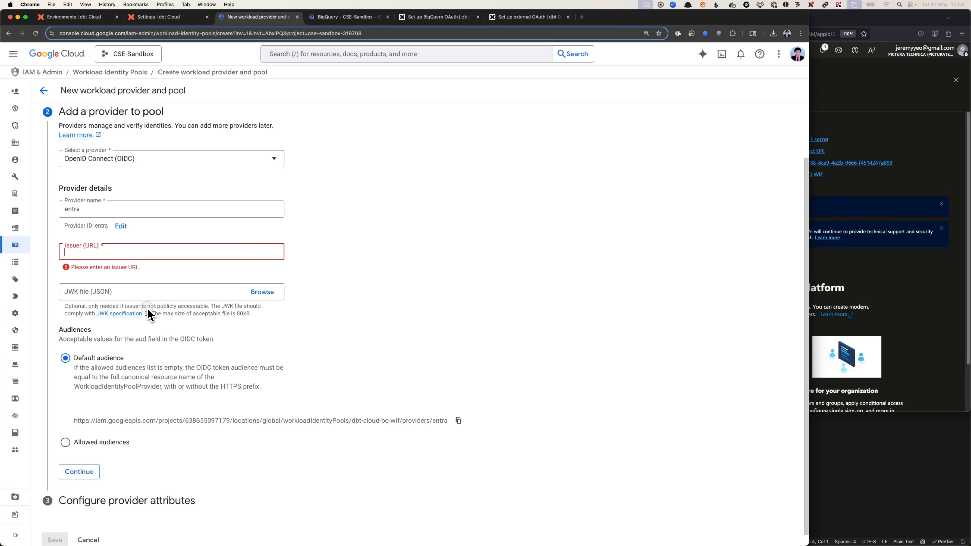
pyautogui.press('super+Tab')
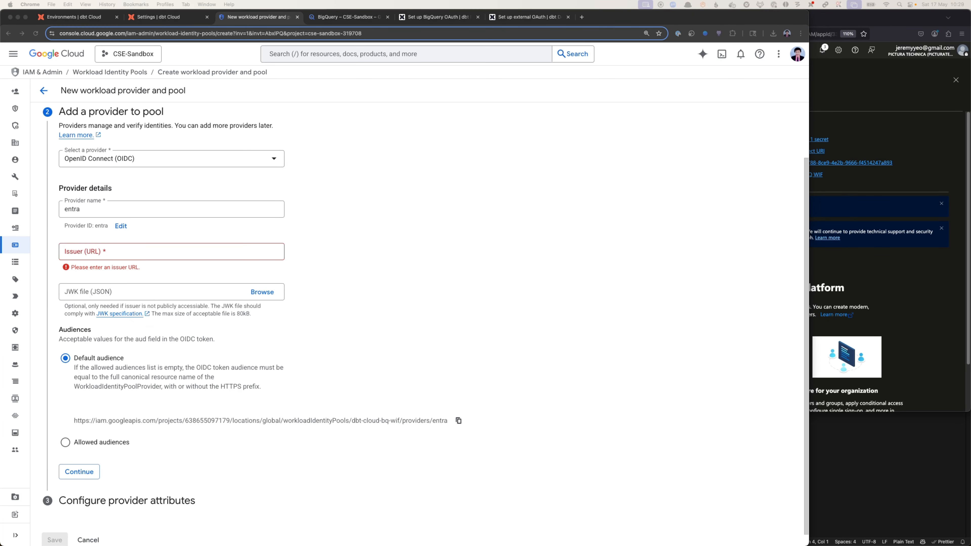
pyautogui.click(134, 247)
pyautogui.write('http')
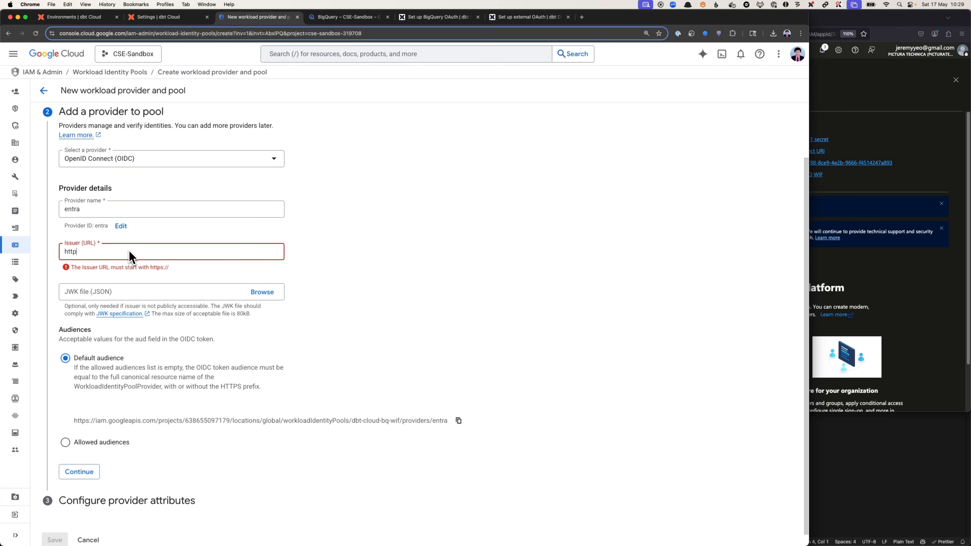
pyautogui.write('s://sts.windows.net/')
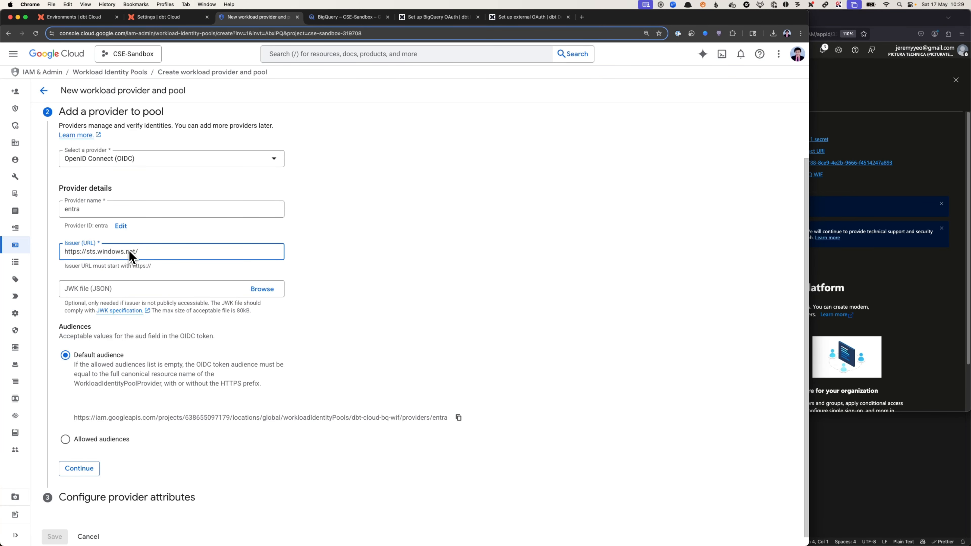
pyautogui.click(859, 182)
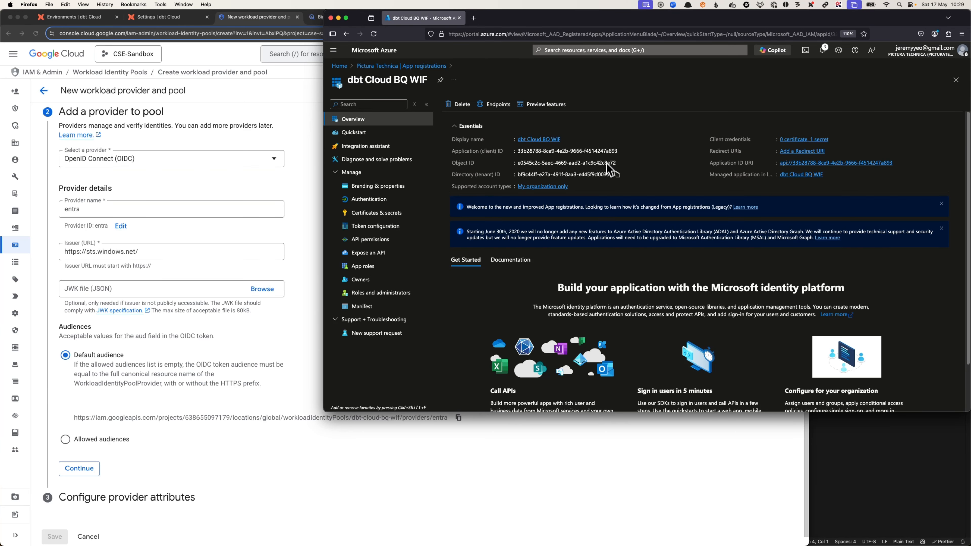
pyautogui.click(617, 175)
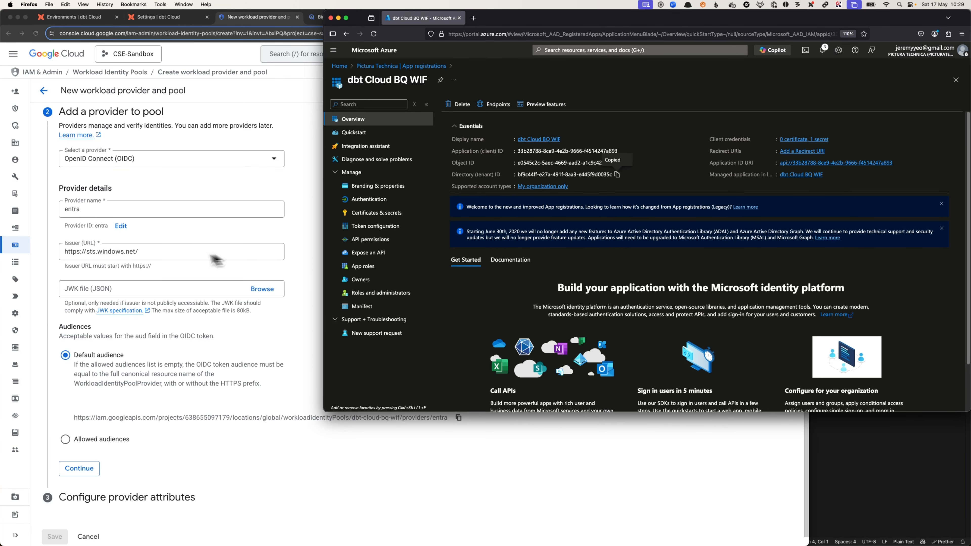
pyautogui.click(175, 257)
pyautogui.press('super+v')
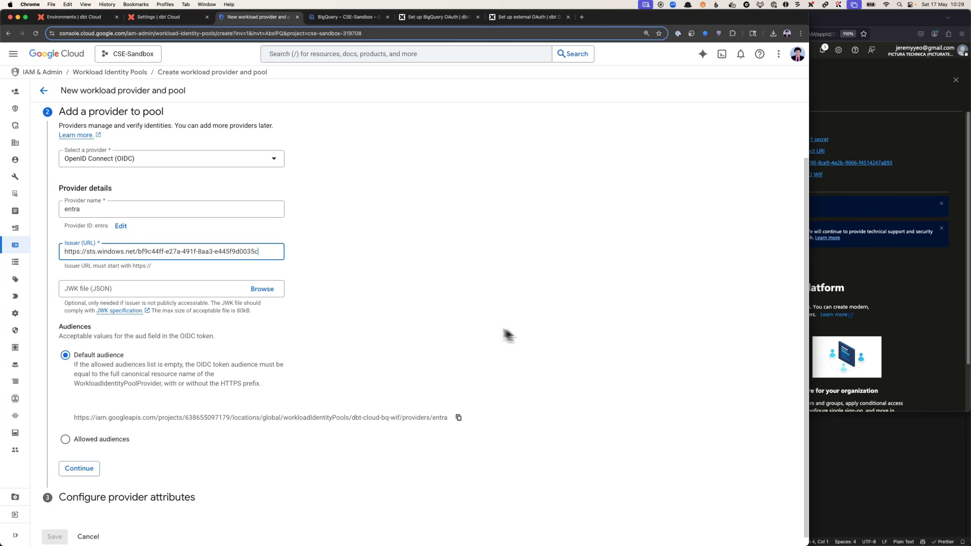
pyautogui.scroll(-1, 489, 330)
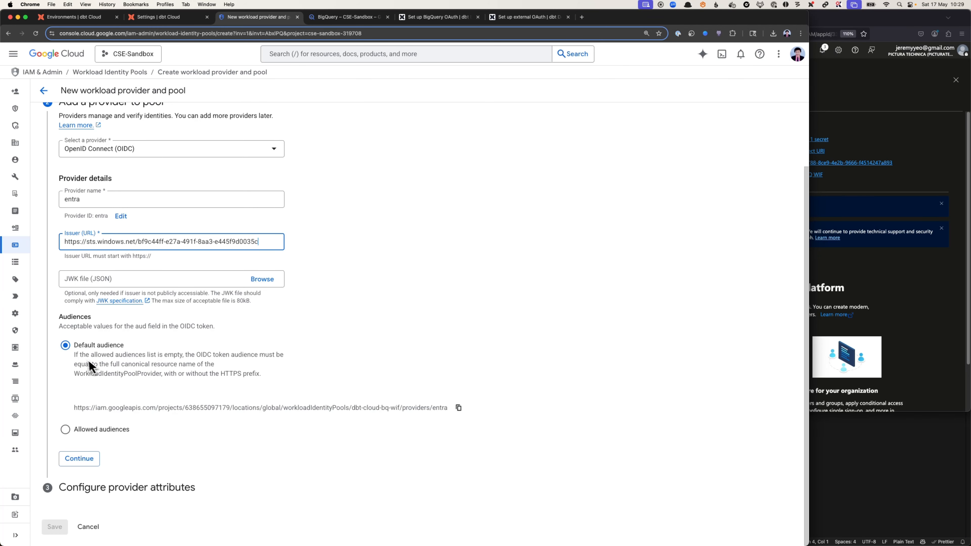
# Step: Restrict to allowed audiences with the app's api:// Application ID URI as Audience 1, then continue
pyautogui.click(83, 421)
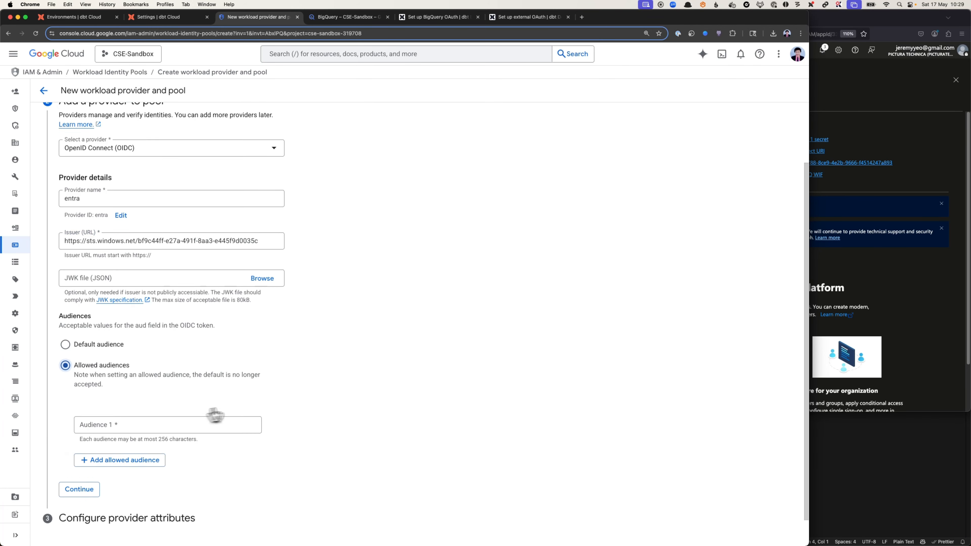
pyautogui.scroll(-2, 212, 418)
pyautogui.click(881, 196)
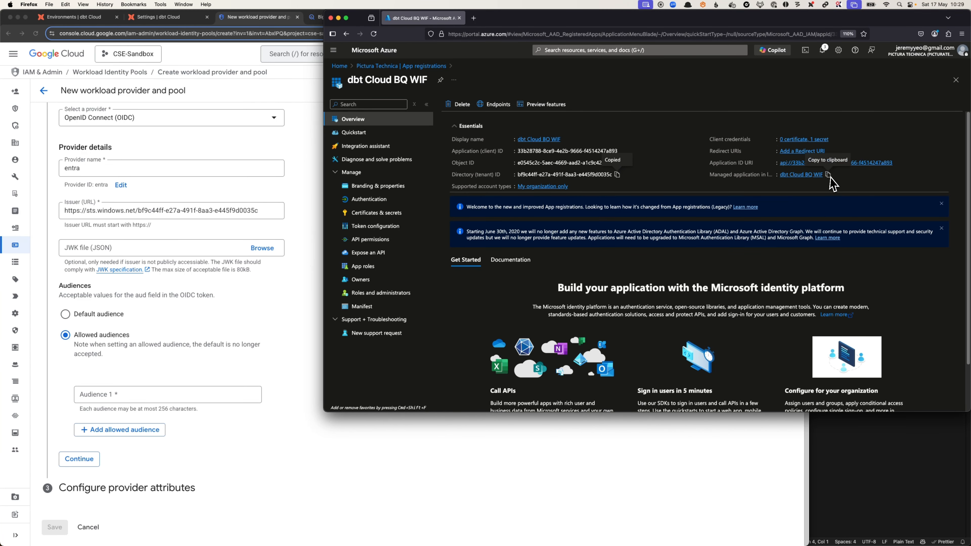
pyautogui.click(899, 164)
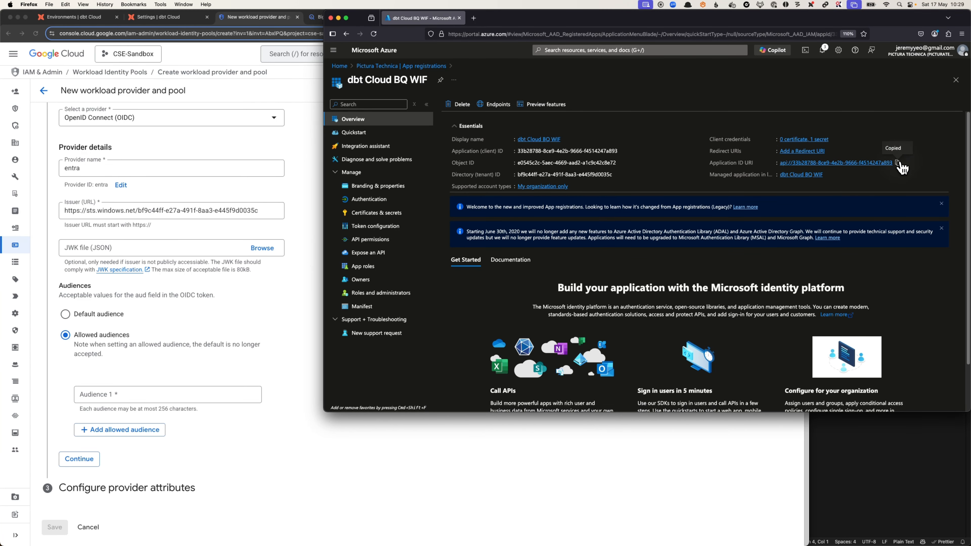
pyautogui.click(160, 397)
pyautogui.press('super+v')
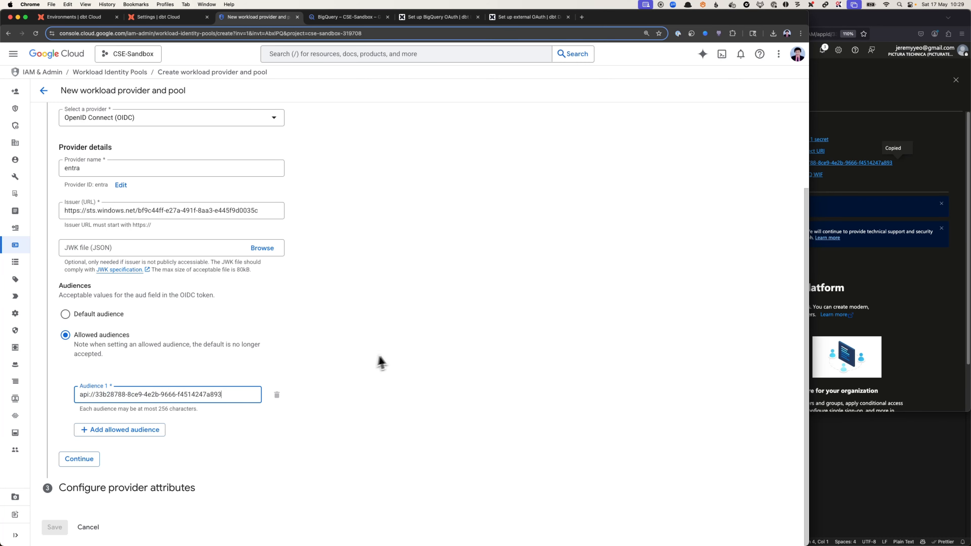
pyautogui.click(380, 361)
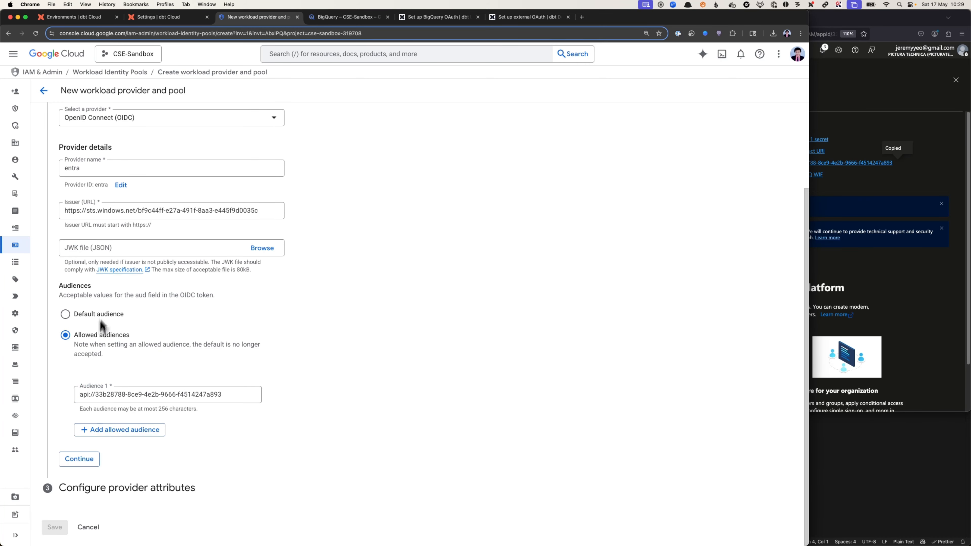
pyautogui.click(92, 464)
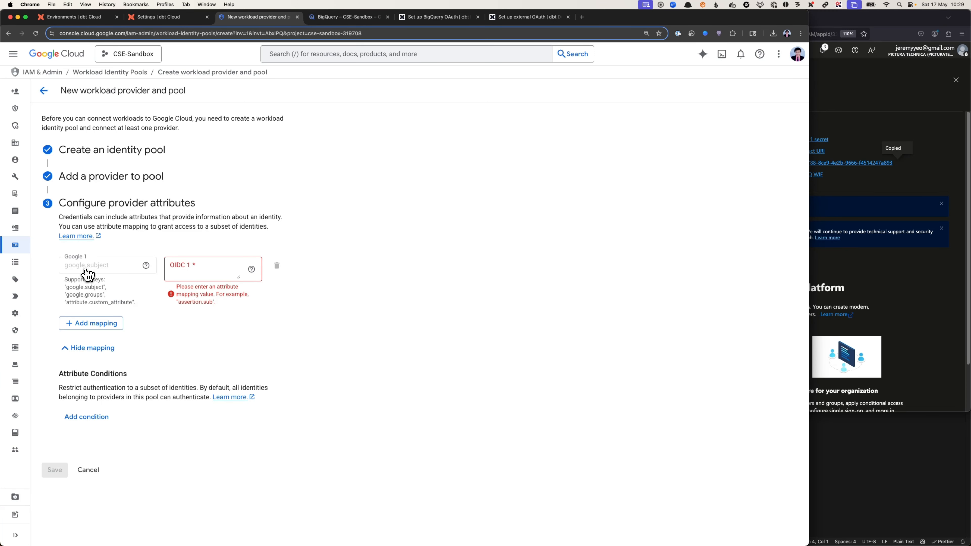
# Step: Map google.subject to assertion.sub and save the dbt-cloud-bq-wif pool with its entra provider
pyautogui.click(204, 270)
pyautogui.write('assertion.sub')
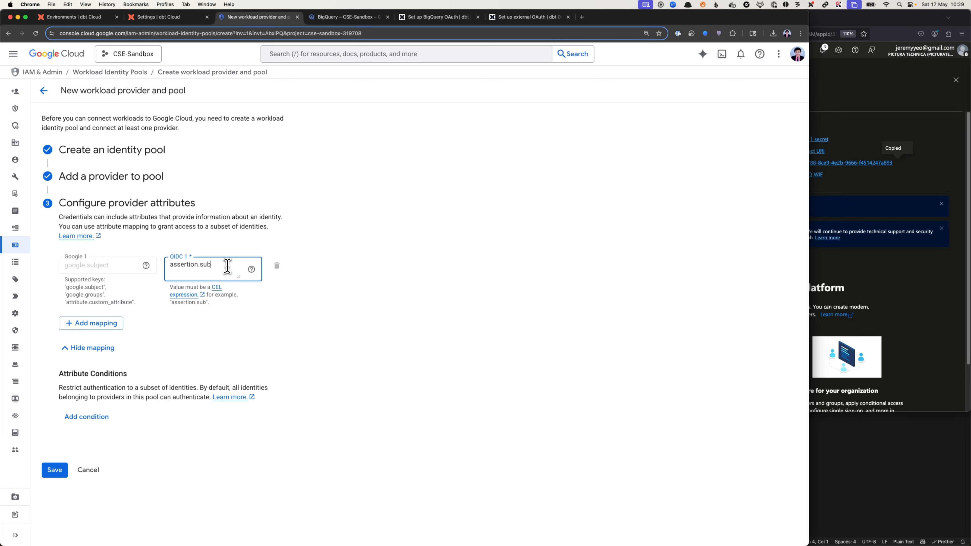
pyautogui.click(402, 315)
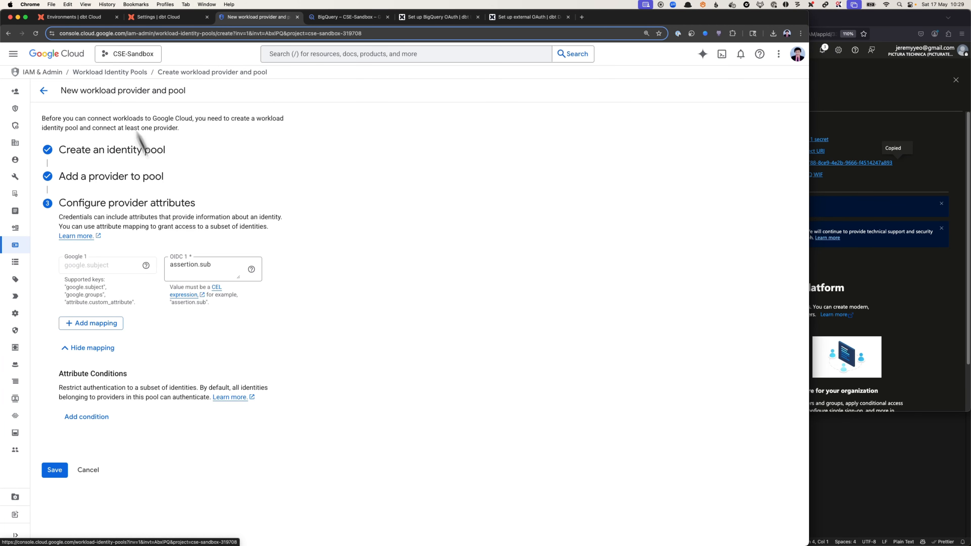
pyautogui.click(57, 469)
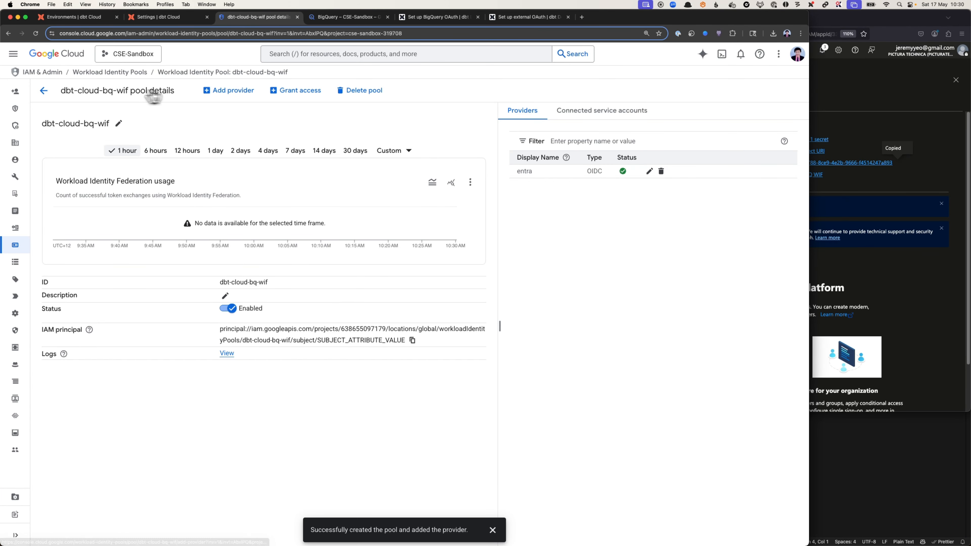
# Step: Reload the pool's empty Connected service accounts tab and bring up Grant access
pyautogui.click(610, 115)
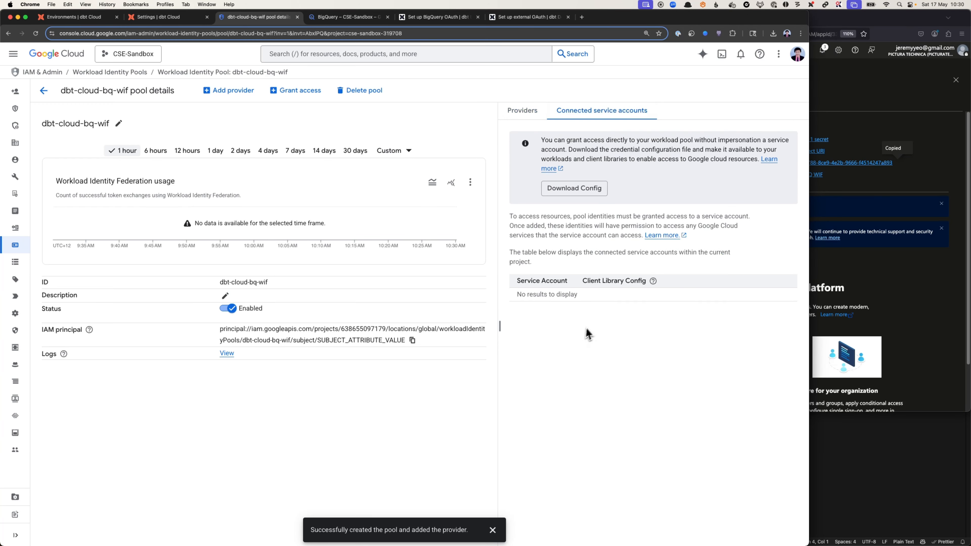
pyautogui.press('super+r')
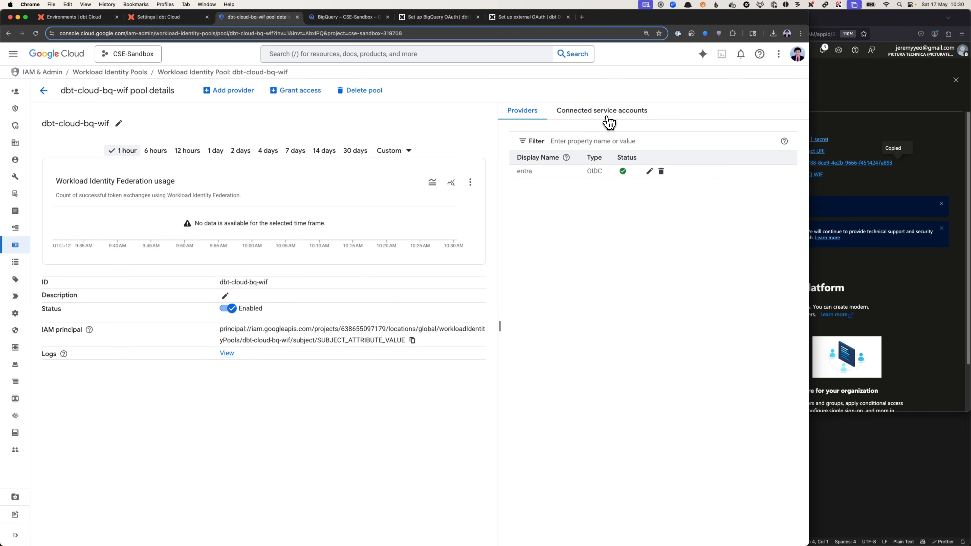
pyautogui.click(608, 121)
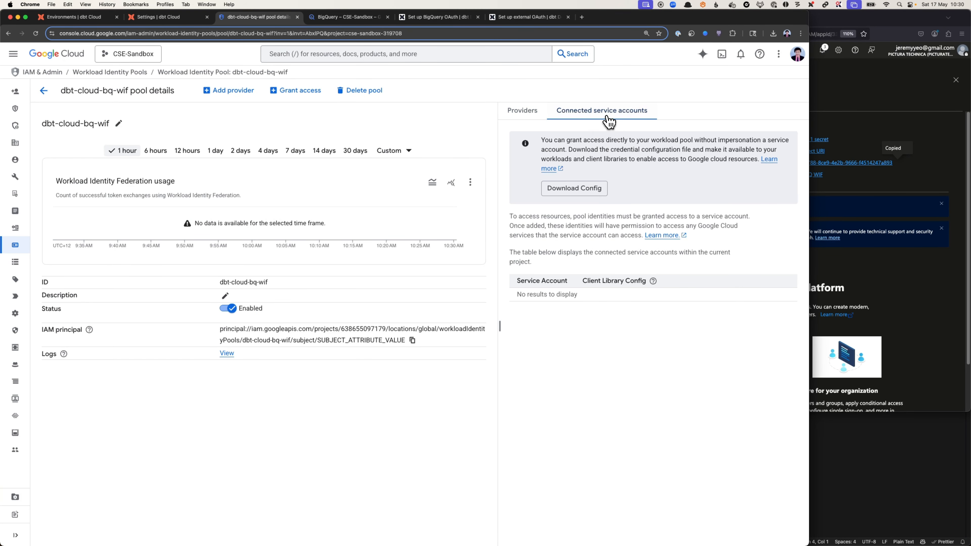
pyautogui.click(569, 295)
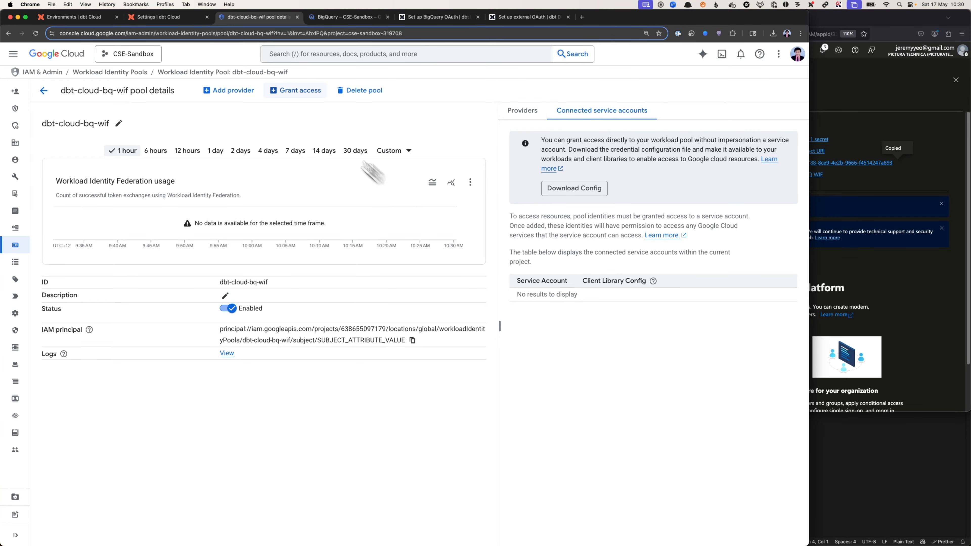
pyautogui.click(298, 92)
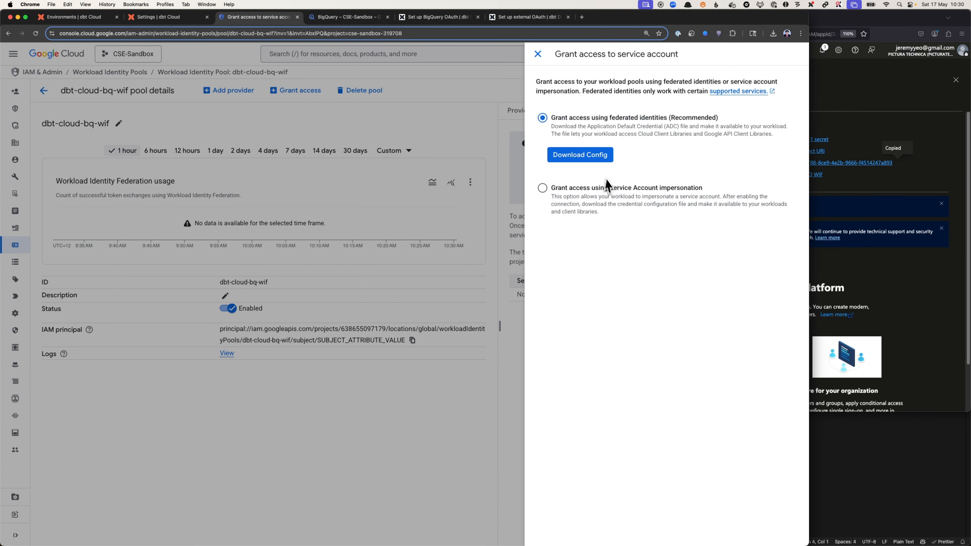
# Step: Reopen the dbt-cloud-bq-wif pool's Grant access, choose Service Account impersonation, and pick the user's service account
pyautogui.click(428, 107)
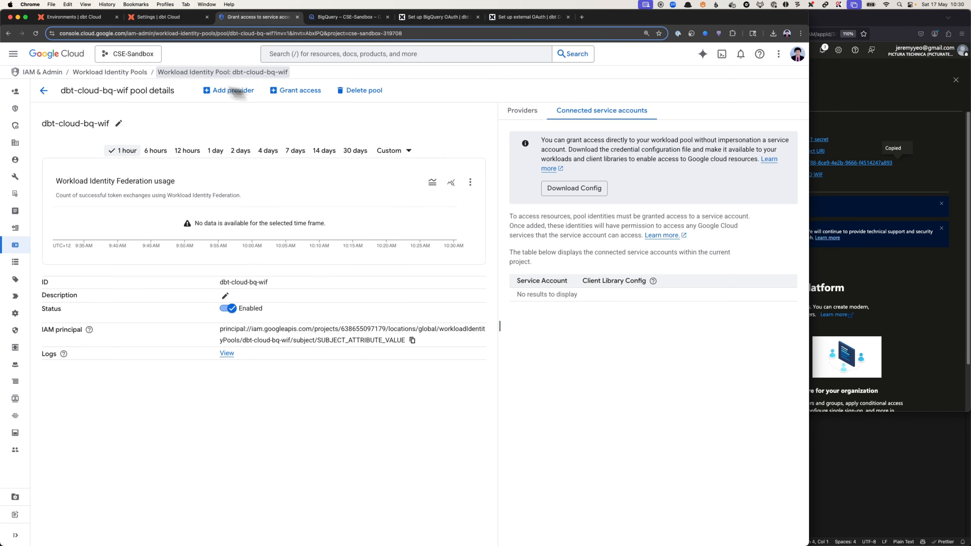
pyautogui.click(110, 71)
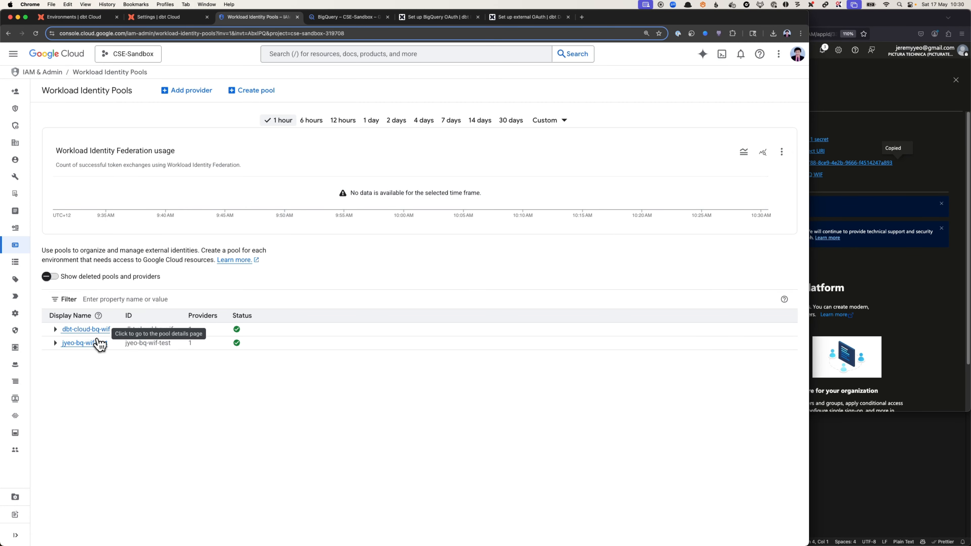
pyautogui.click(85, 329)
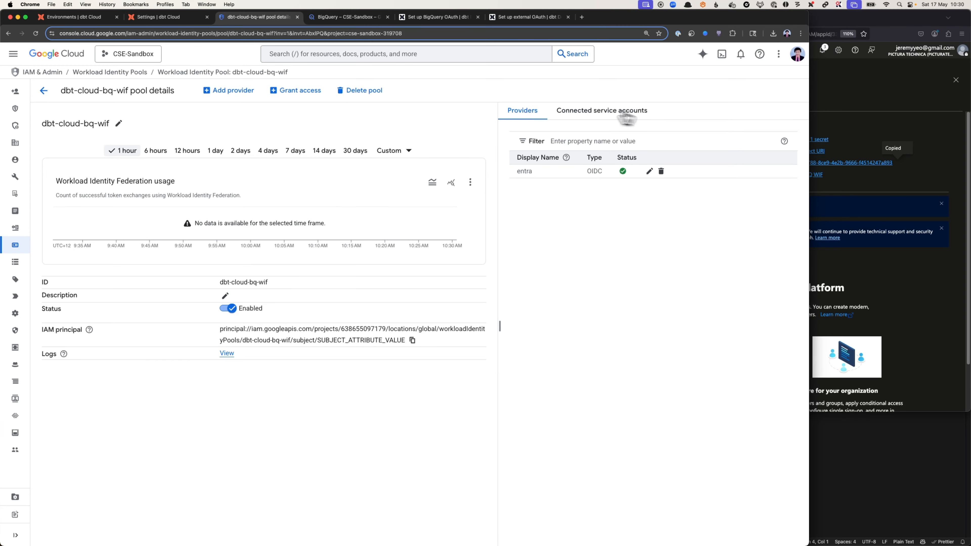
pyautogui.click(296, 90)
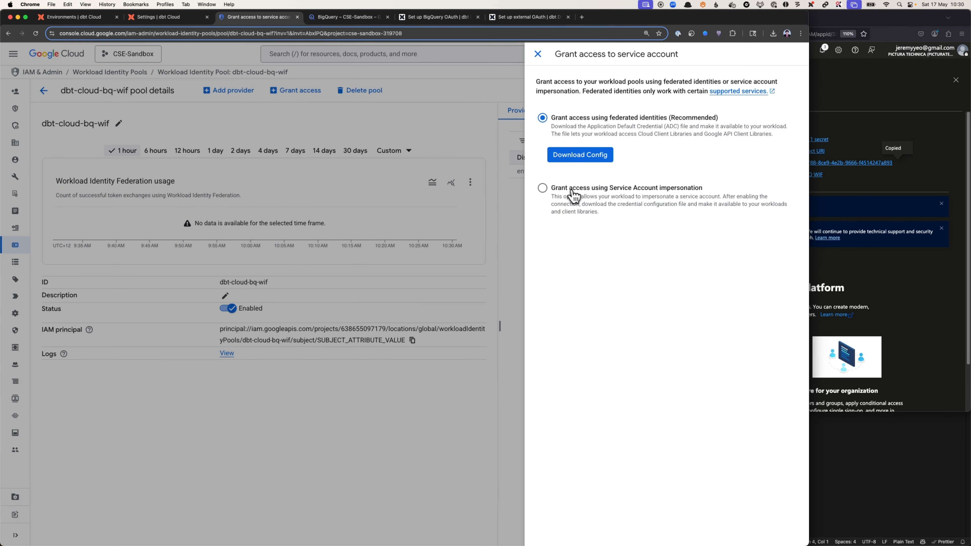
pyautogui.click(542, 188)
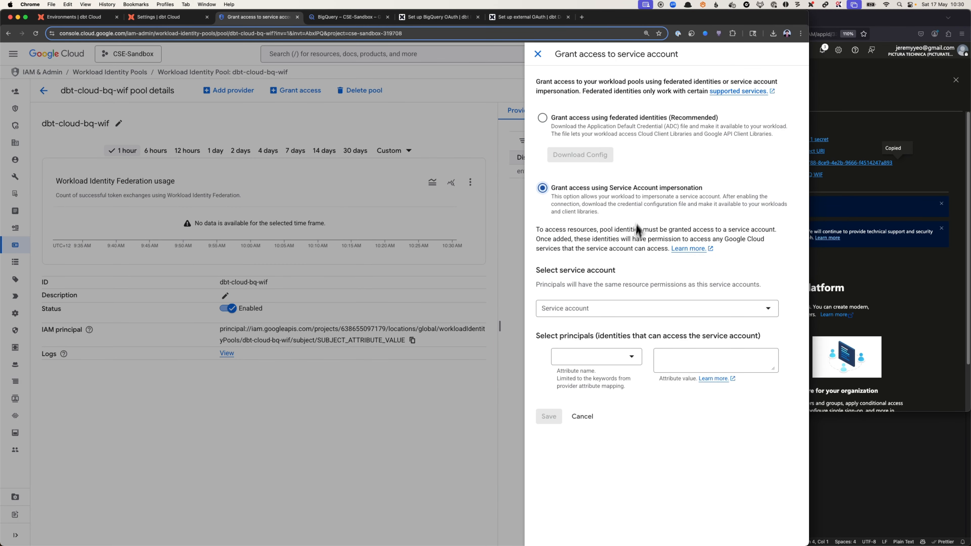
pyautogui.click(612, 309)
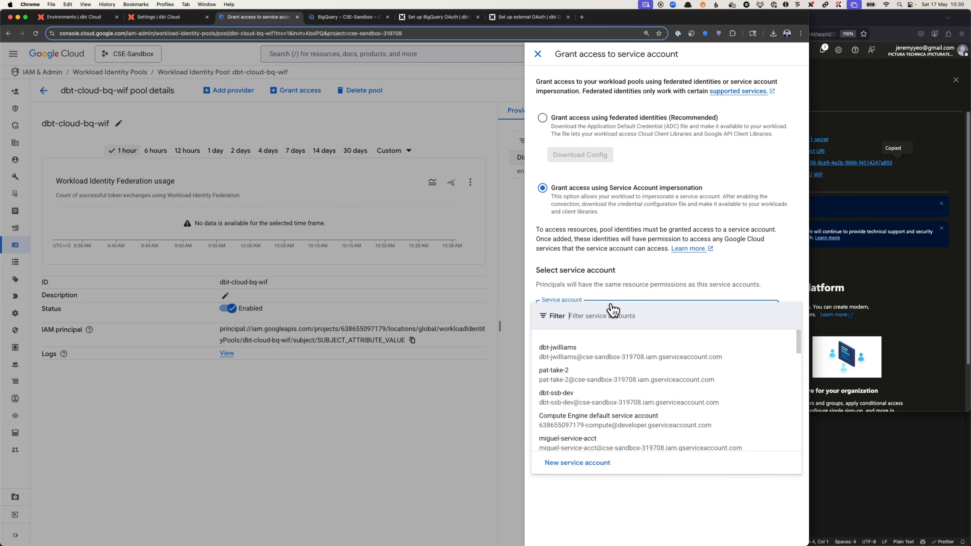
pyautogui.write('jeryeo')
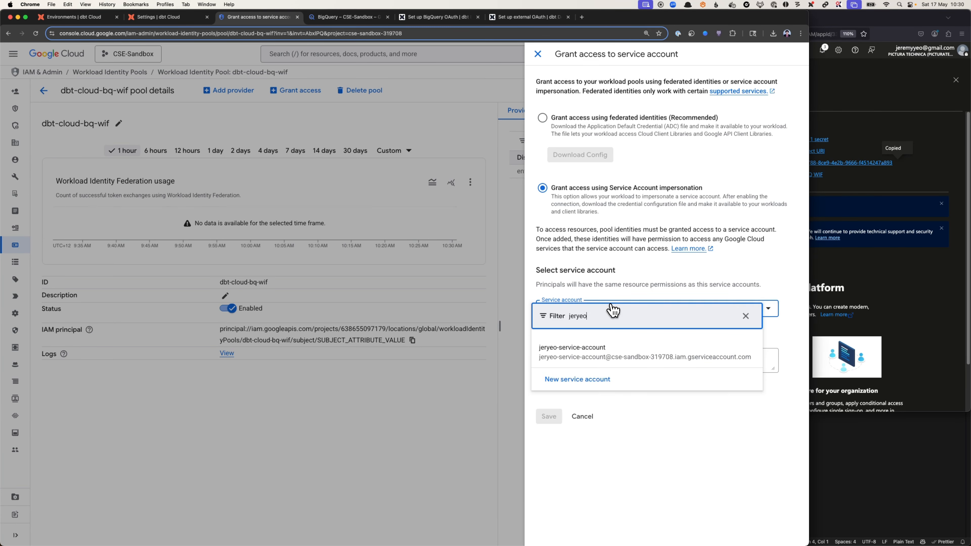
pyautogui.click(615, 352)
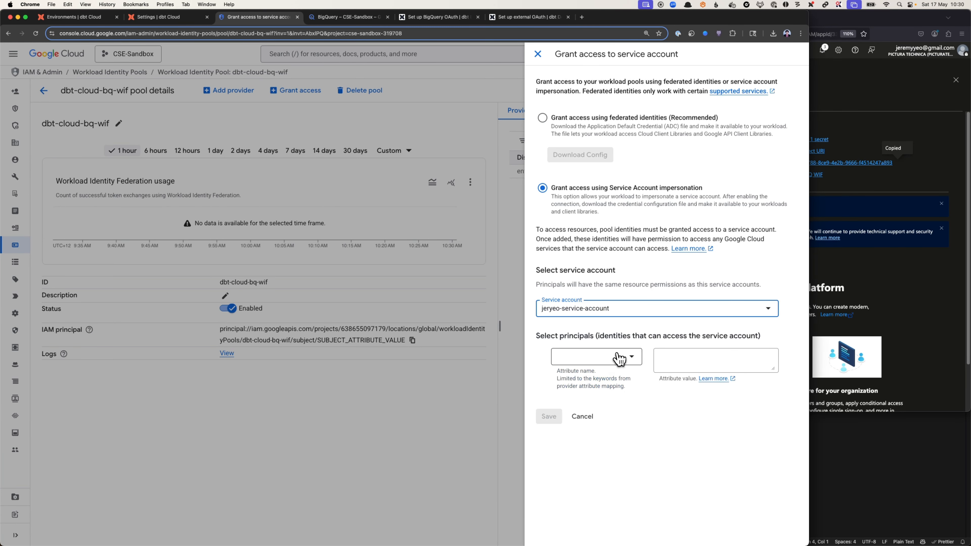
pyautogui.click(103, 18)
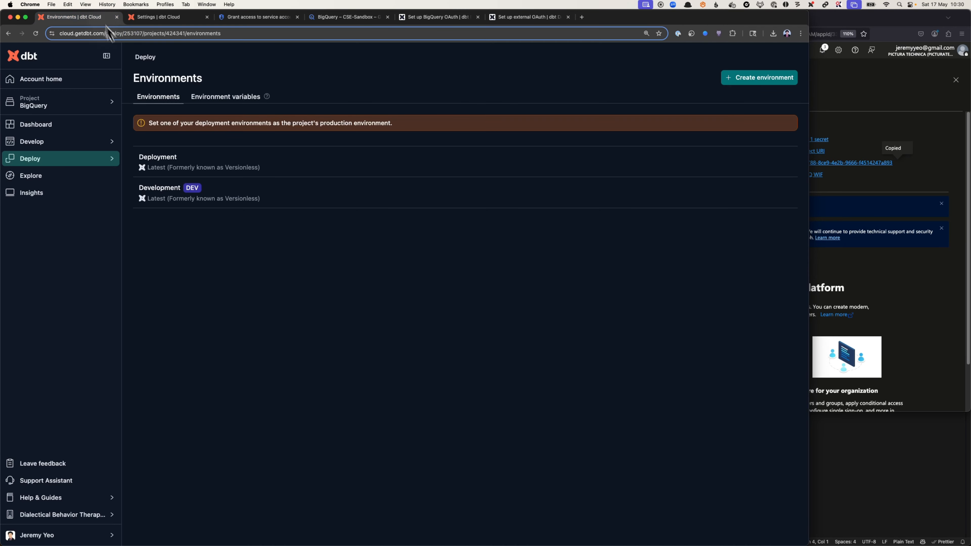
pyautogui.click(262, 17)
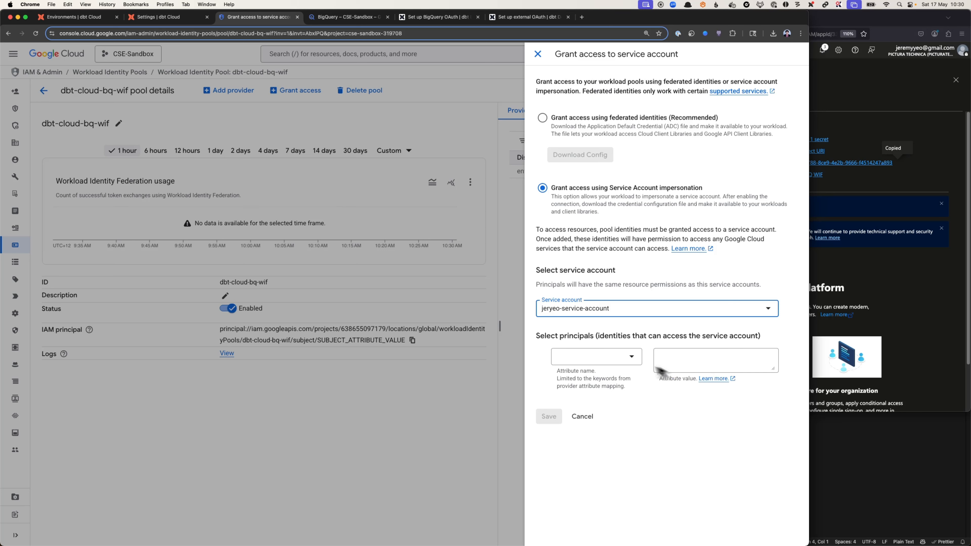
# Step: Set the principal's attribute name to subject, then focus the VS Code terminal
pyautogui.click(615, 359)
pyautogui.click(603, 364)
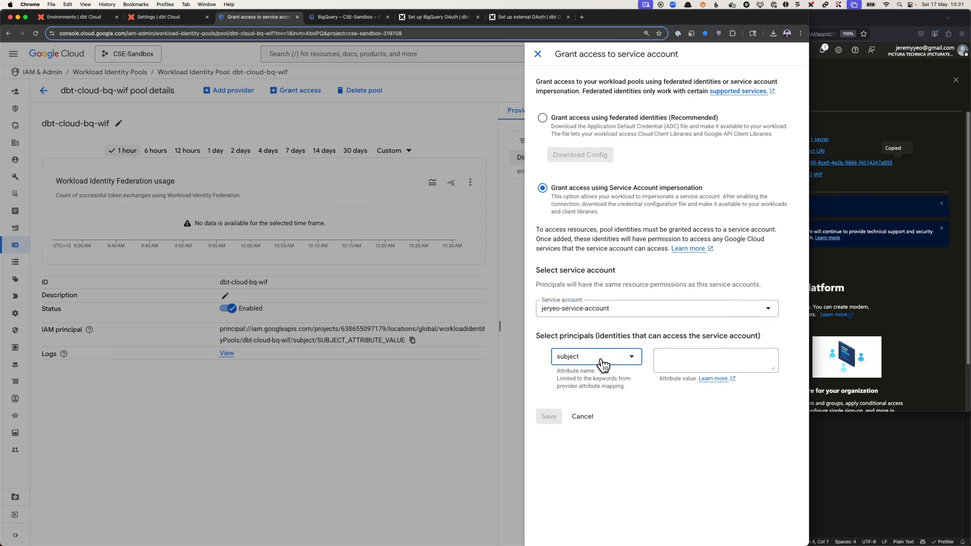
pyautogui.click(717, 364)
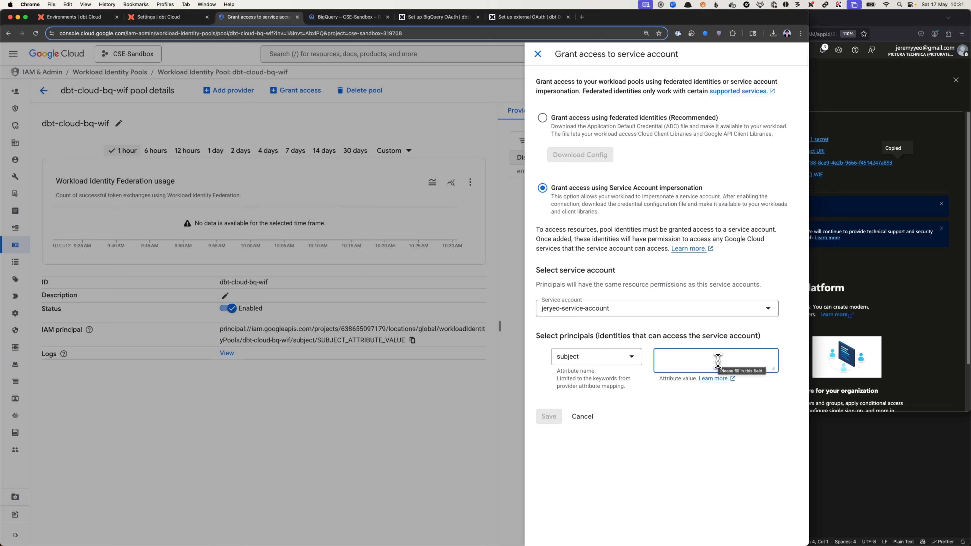
pyautogui.click(881, 465)
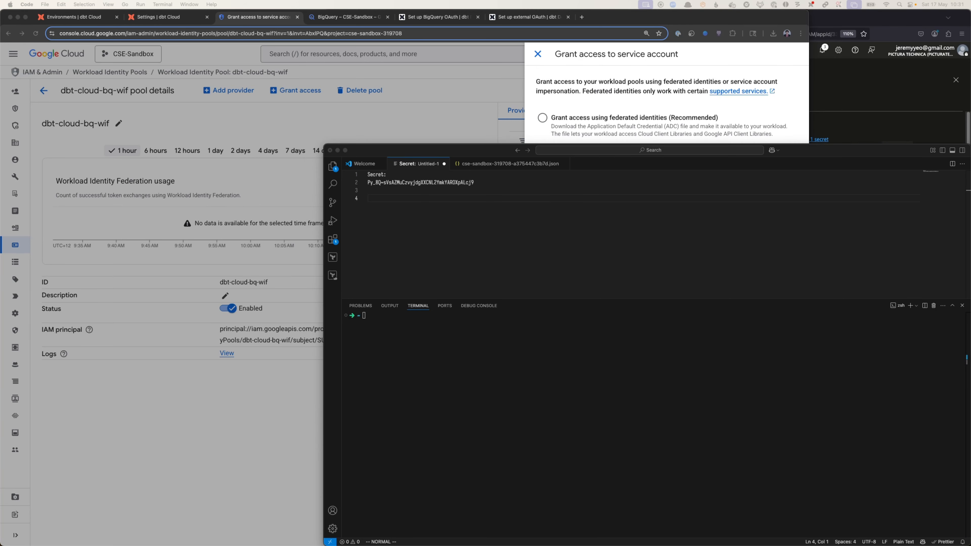
pyautogui.click(508, 331)
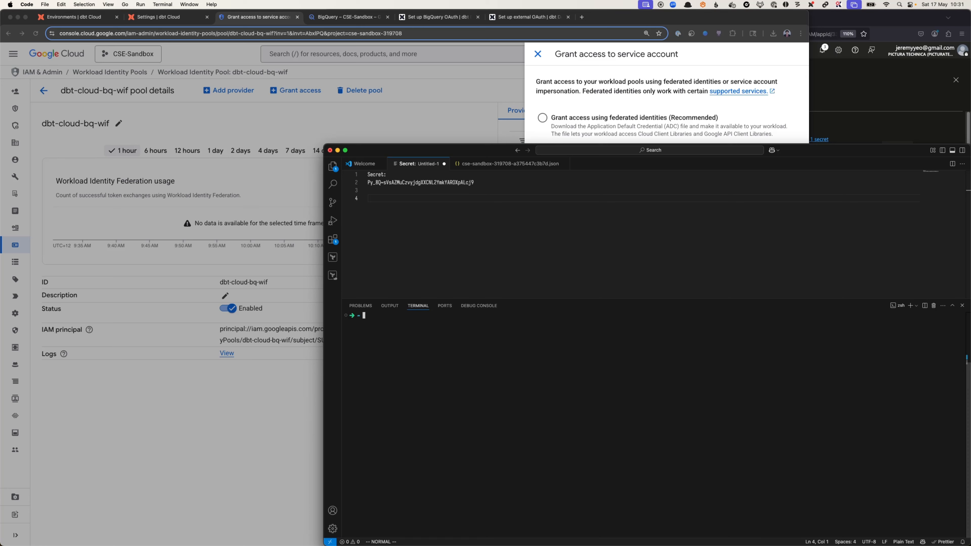
# Step: Copy the dbt Cloud BQ WIF app's Application (client) ID and Application ID URI from Azure
pyautogui.press('super+Tab')
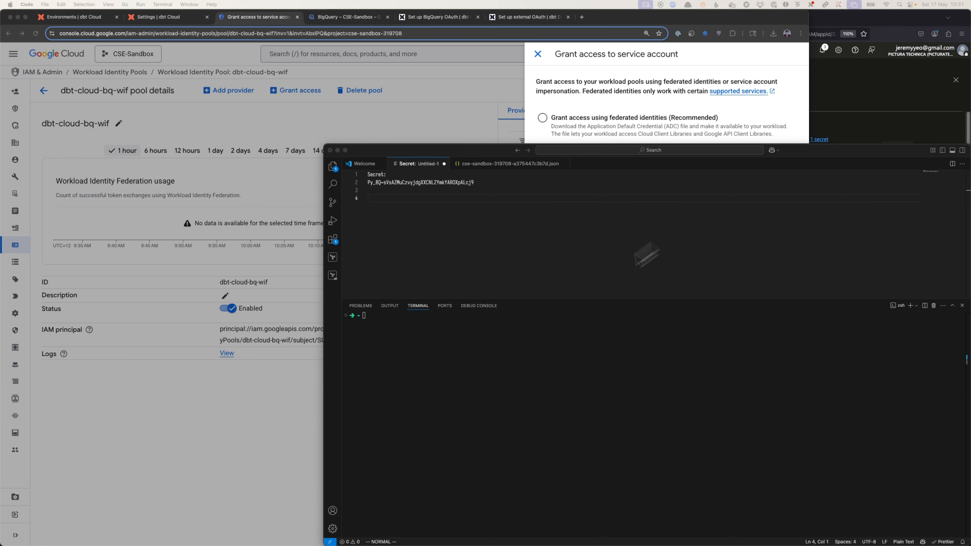
pyautogui.click(539, 332)
pyautogui.click(875, 109)
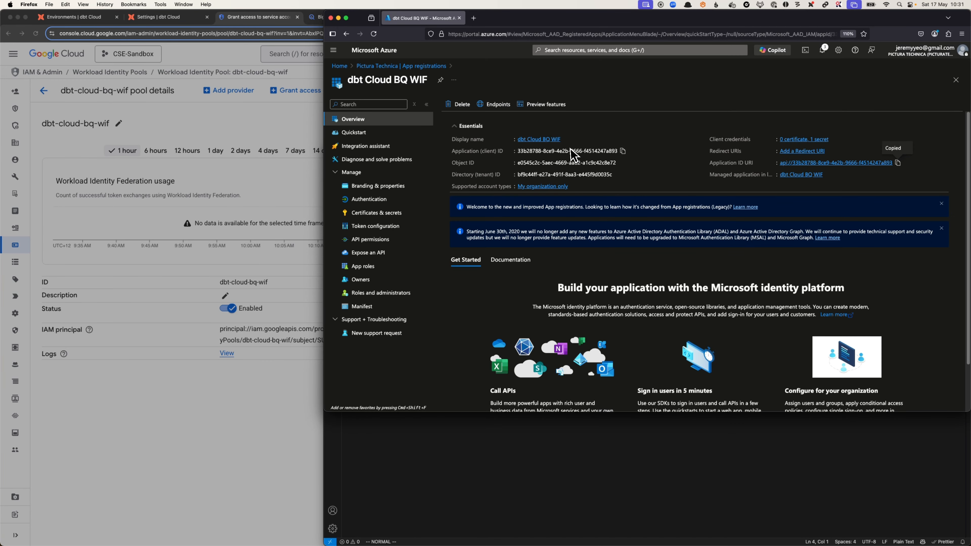
pyautogui.click(624, 151)
pyautogui.press('super+Tab')
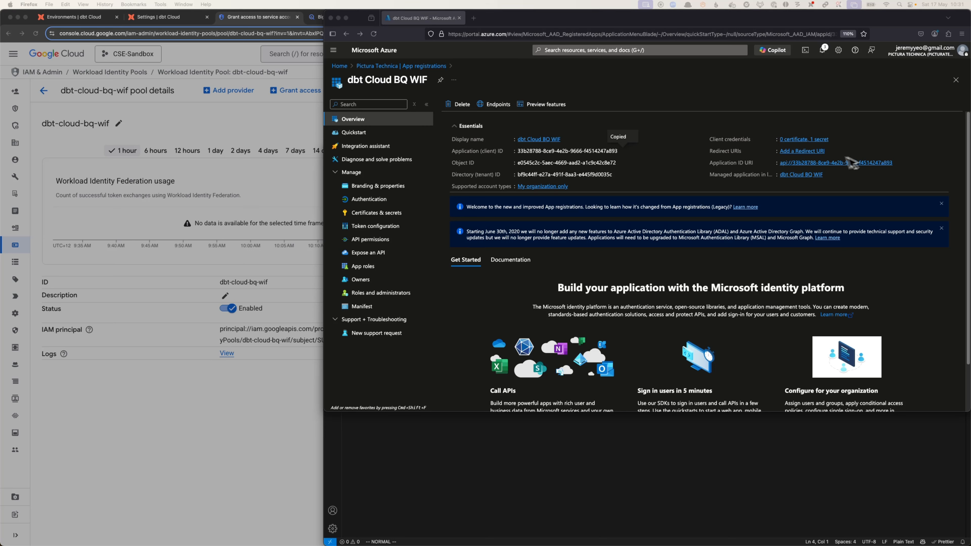
pyautogui.click(906, 164)
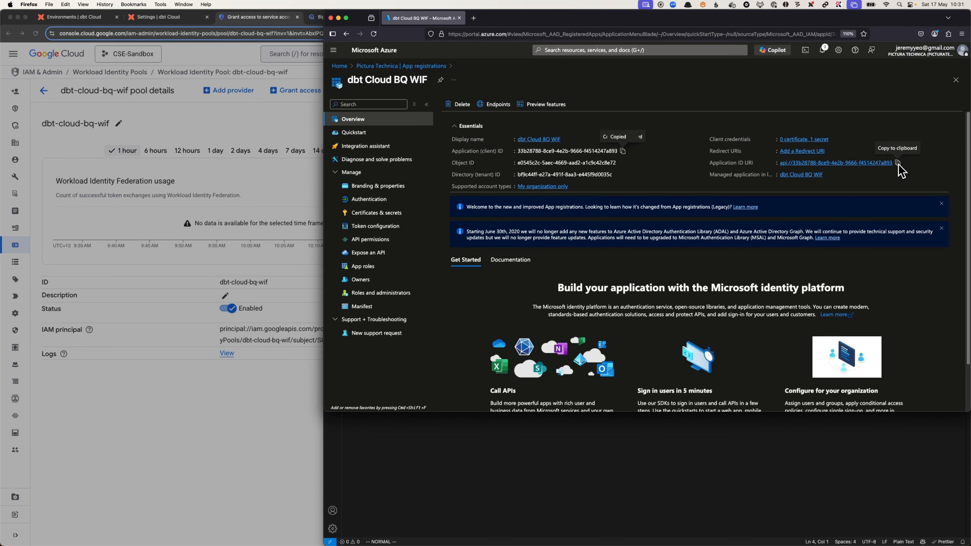
pyautogui.press('super+Tab')
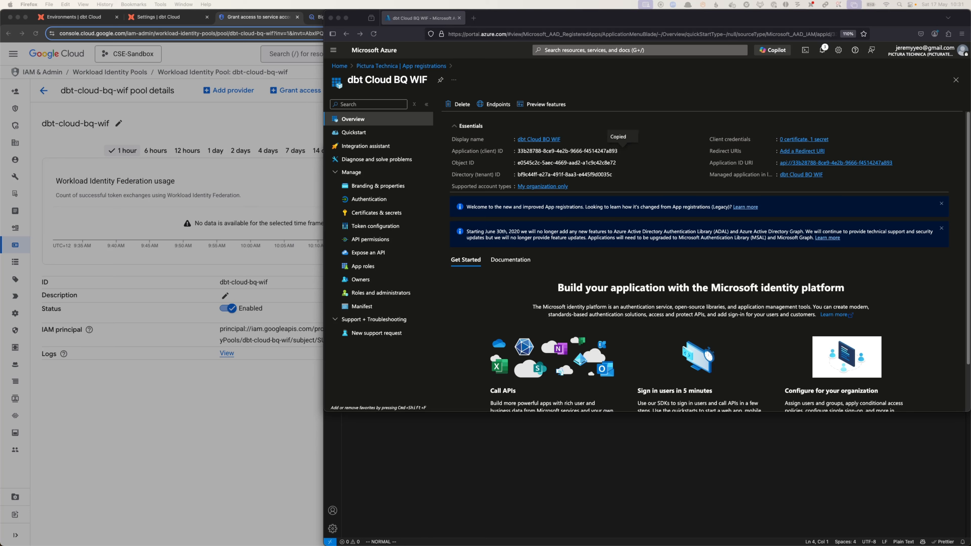
pyautogui.click(898, 163)
pyautogui.click(898, 163)
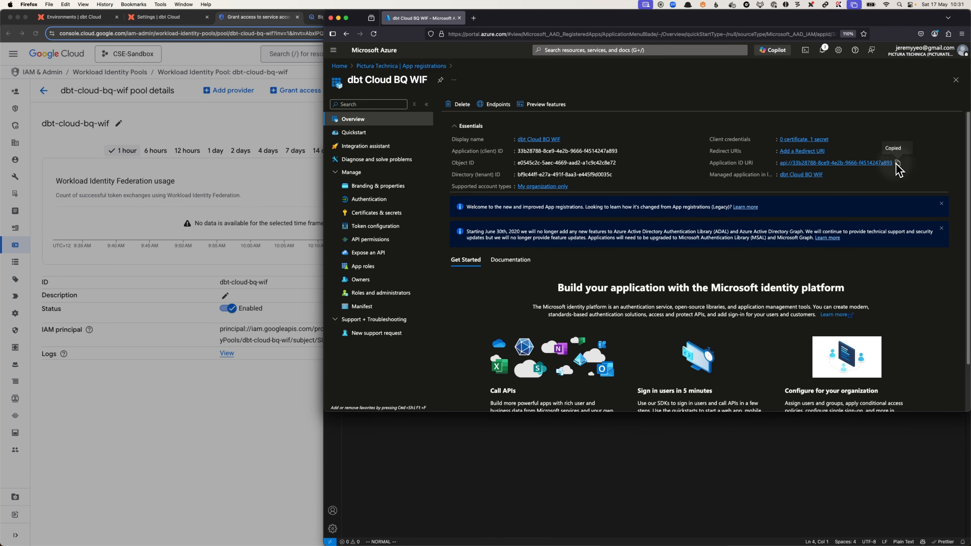
pyautogui.press('super+Tab')
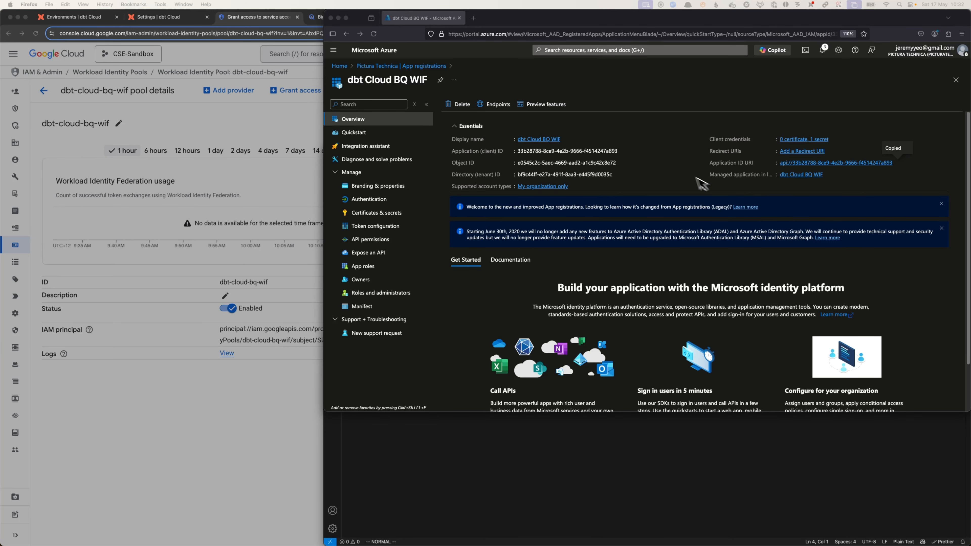
pyautogui.click(666, 172)
# Step: Yank the client secret from line 2 of the notes
pyautogui.click(818, 468)
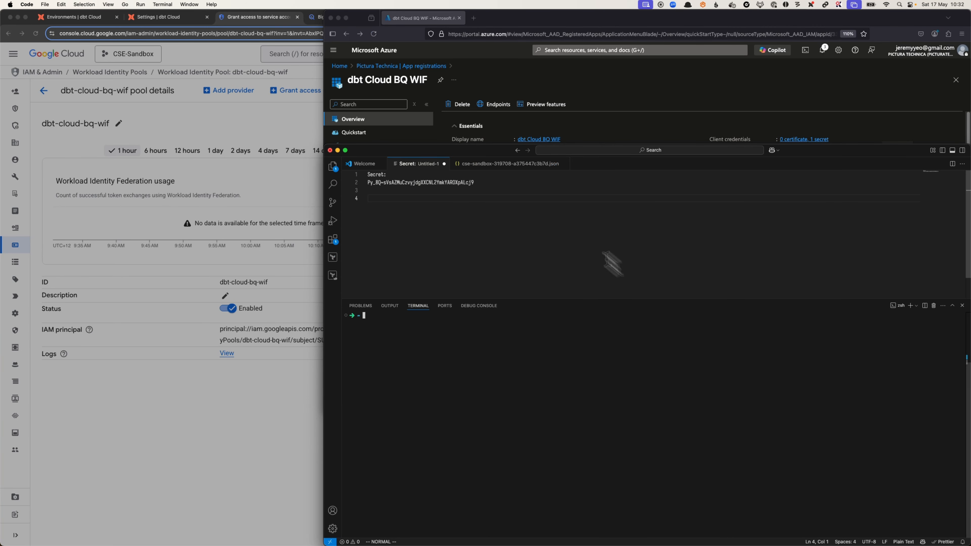
pyautogui.moveTo(483, 182); pyautogui.dragTo(374, 183)
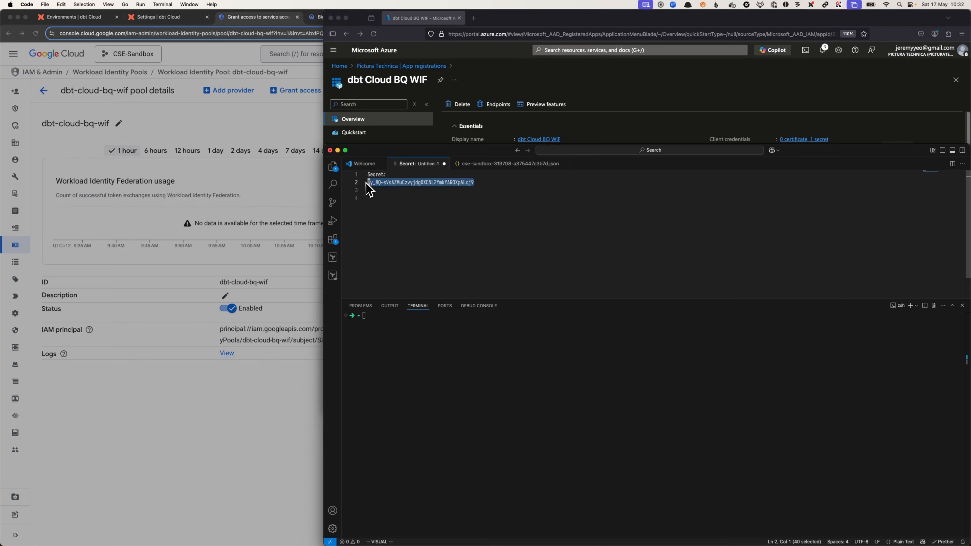
pyautogui.press('y')
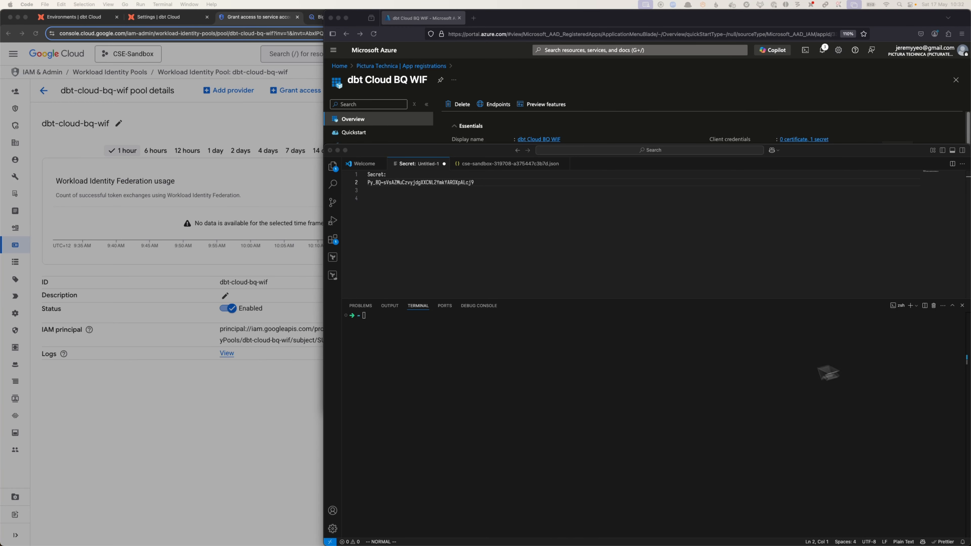
# Step: Paste the client-credentials curl token request into the terminal, verify the Azure IDs, and run it
pyautogui.moveTo(629, 298); pyautogui.dragTo(630, 258)
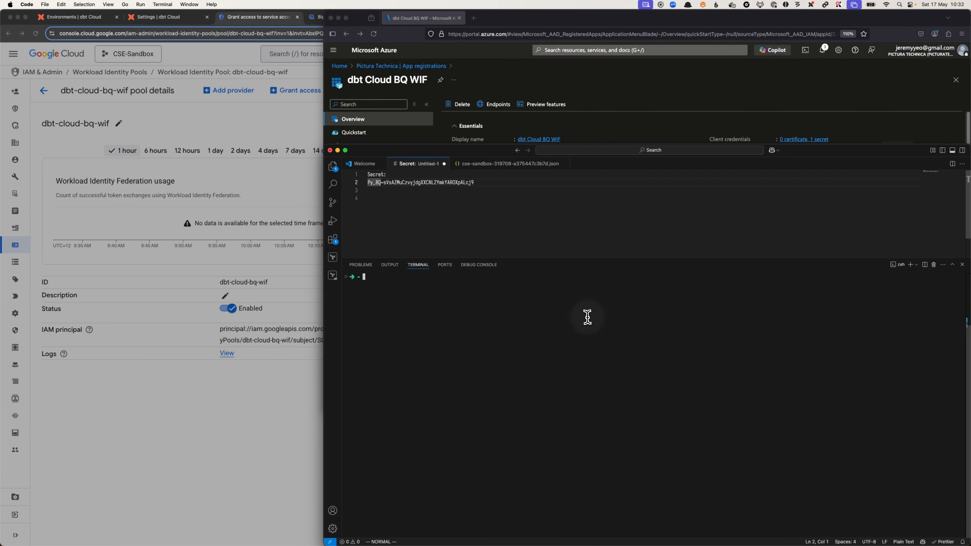
pyautogui.press('super+v')
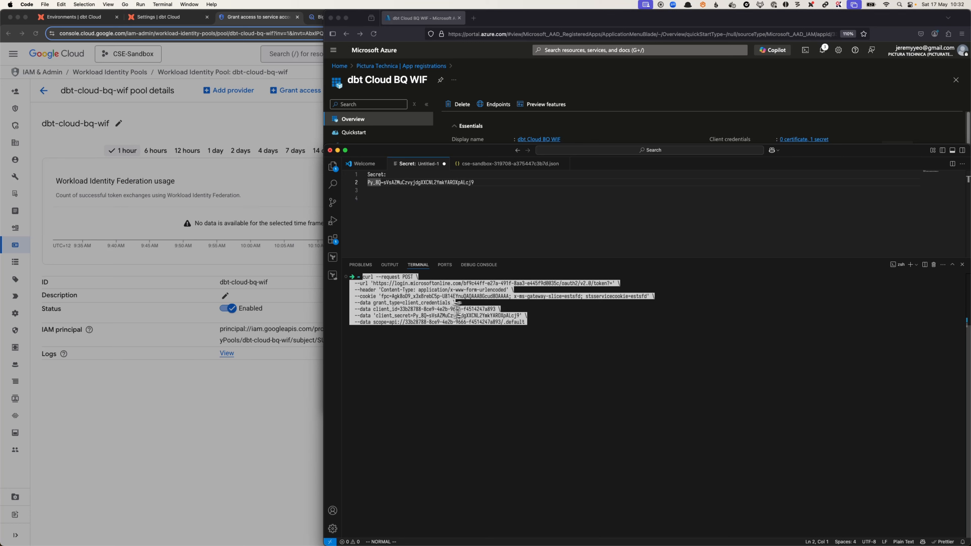
pyautogui.press('Tab')
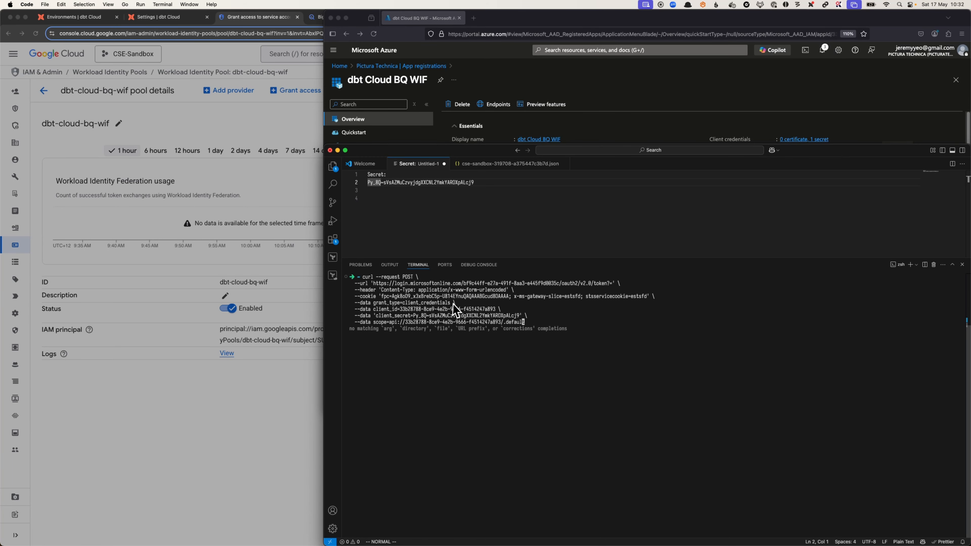
pyautogui.click(646, 92)
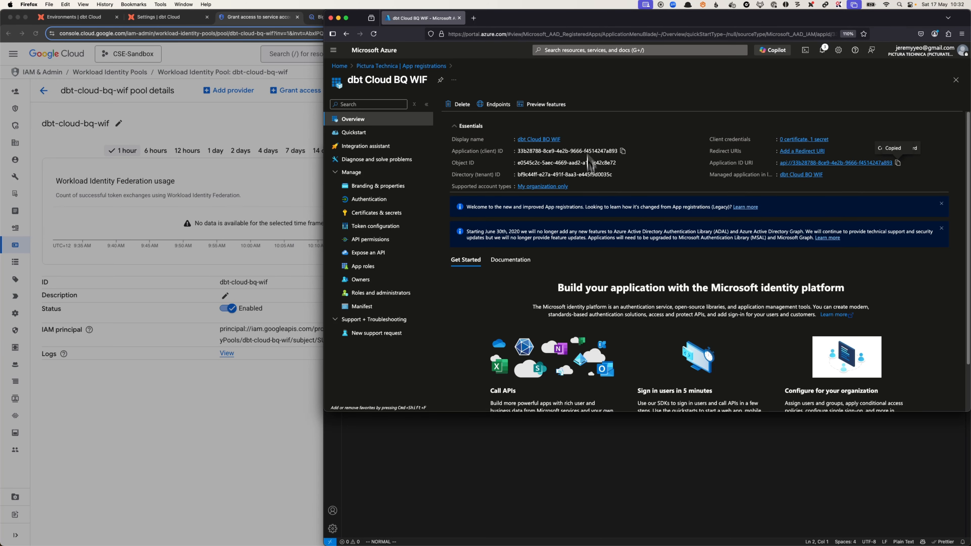
pyautogui.click(609, 424)
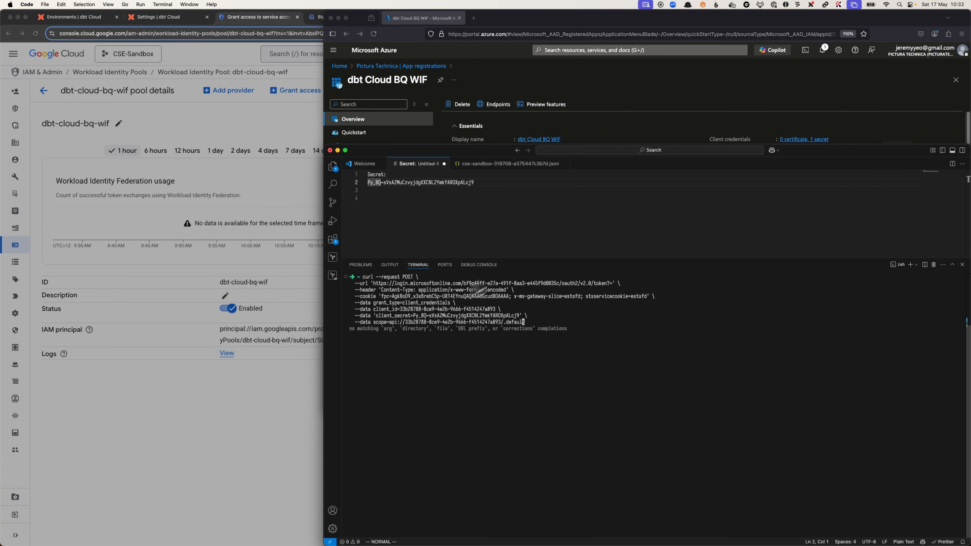
pyautogui.click(771, 73)
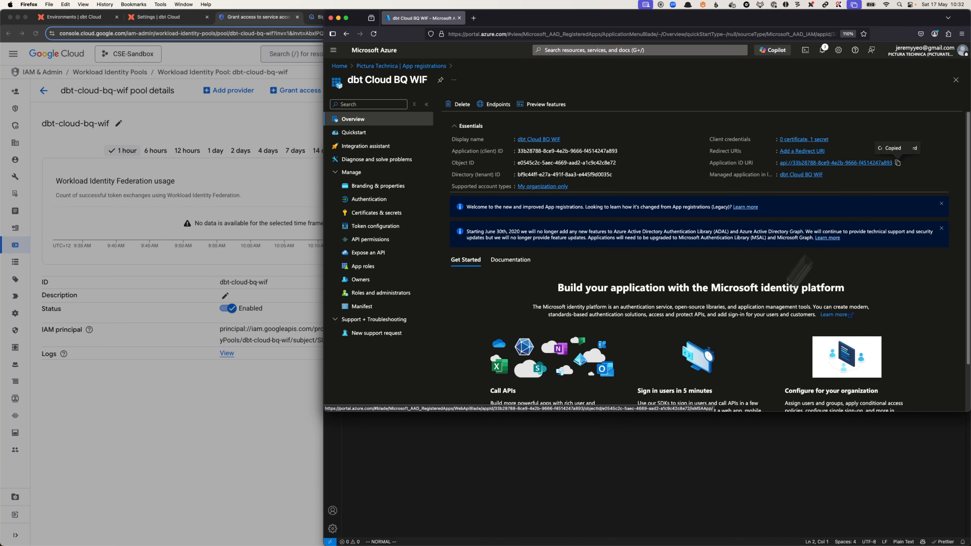
pyautogui.click(633, 481)
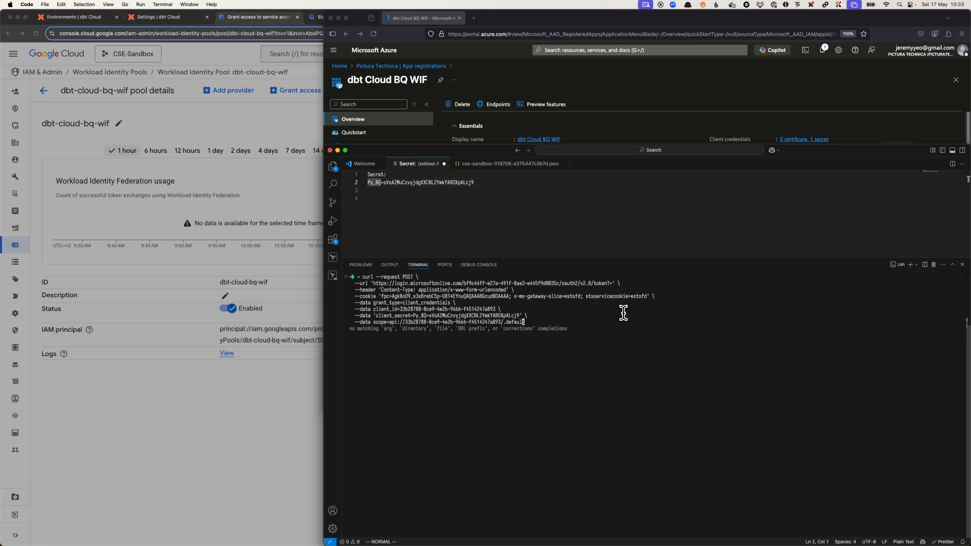
pyautogui.press('Return')
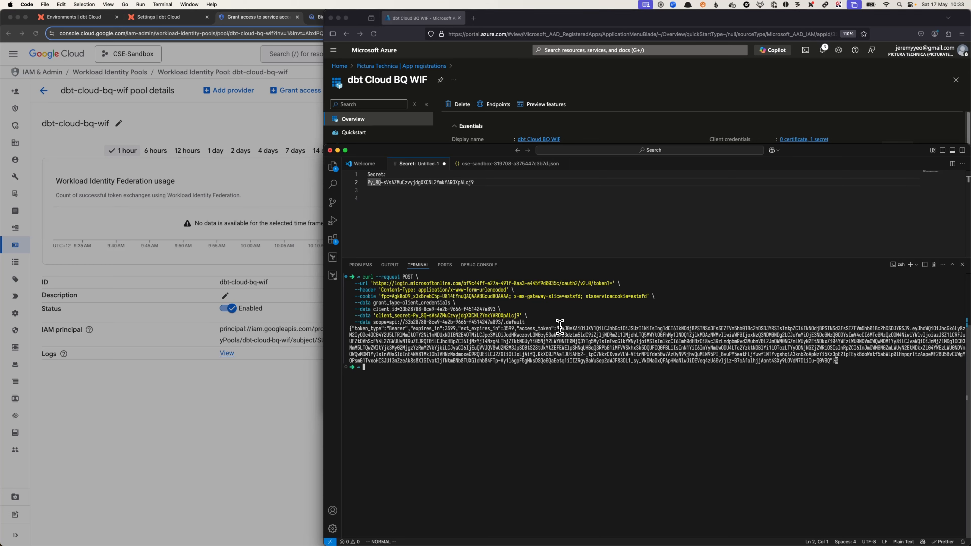
# Step: Save the returned access token in the notes on line 4 under an Access label
pyautogui.moveTo(560, 328); pyautogui.dragTo(828, 361)
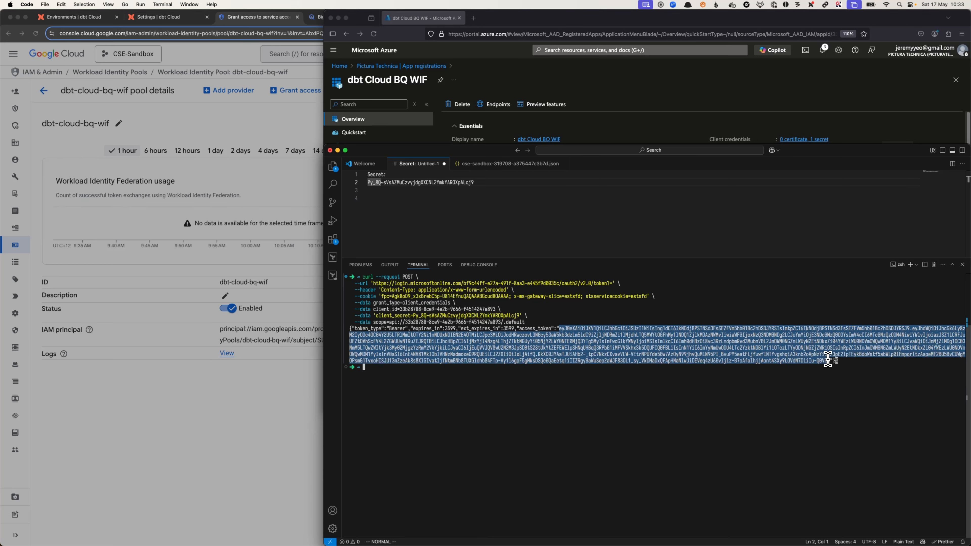
pyautogui.click(483, 229)
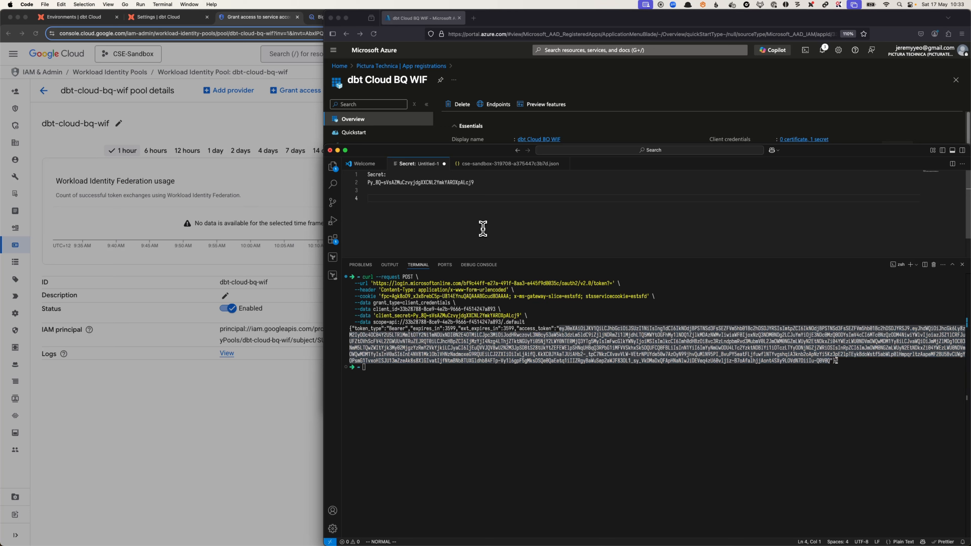
pyautogui.write('Access token:')
pyautogui.press('super+v')
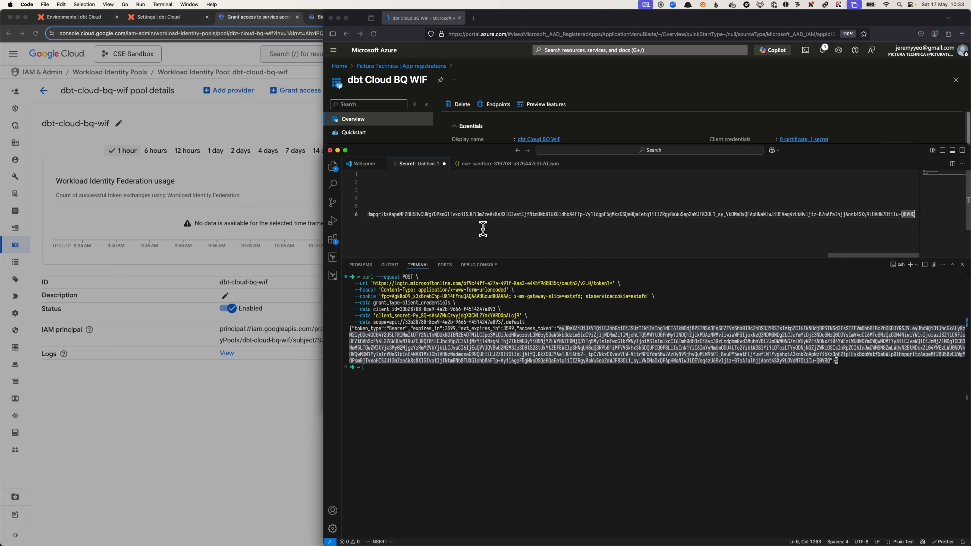
pyautogui.moveTo(879, 255); pyautogui.dragTo(430, 263)
pyautogui.click(393, 215)
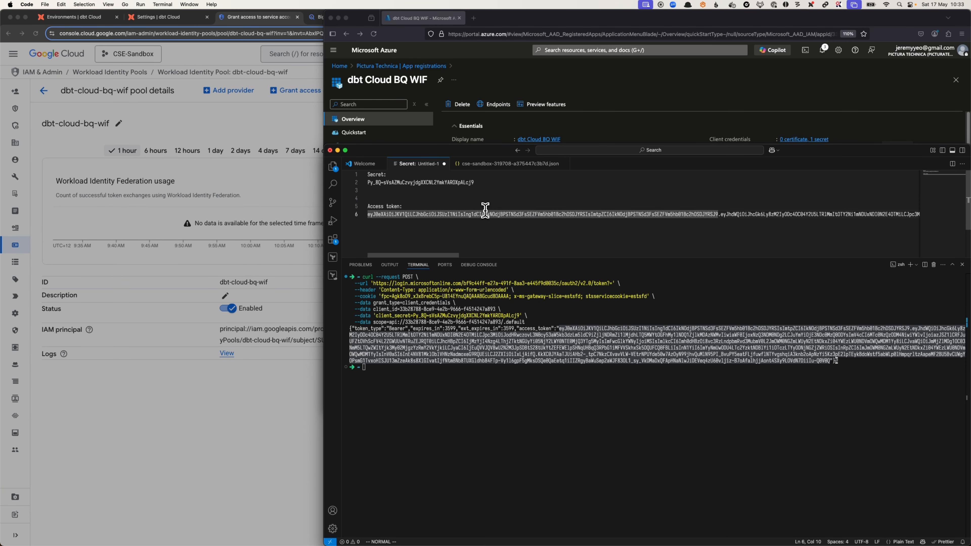
pyautogui.press('o')
pyautogui.press('Return')
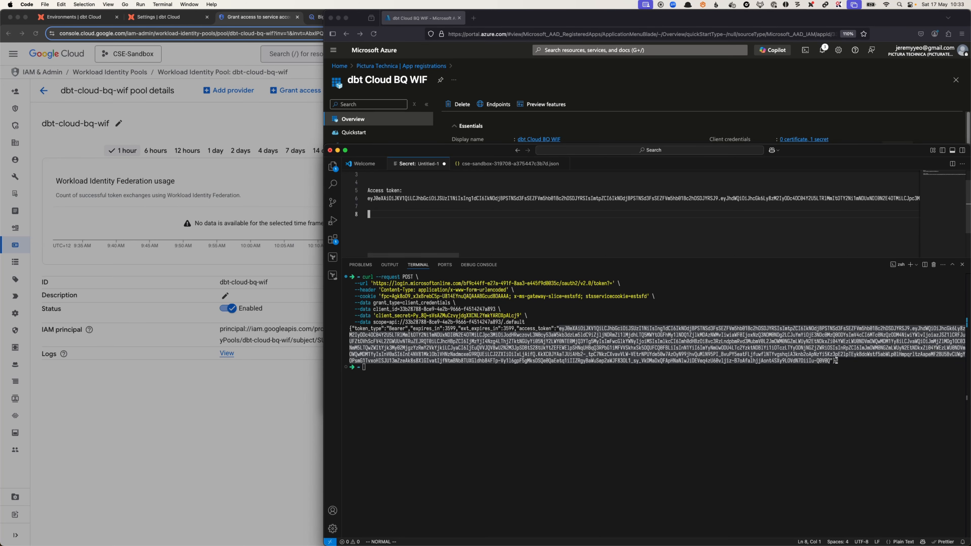
# Step: Copy the jq decode command from the Decode JWT snippet into the terminal
pyautogui.press('super+Tab')
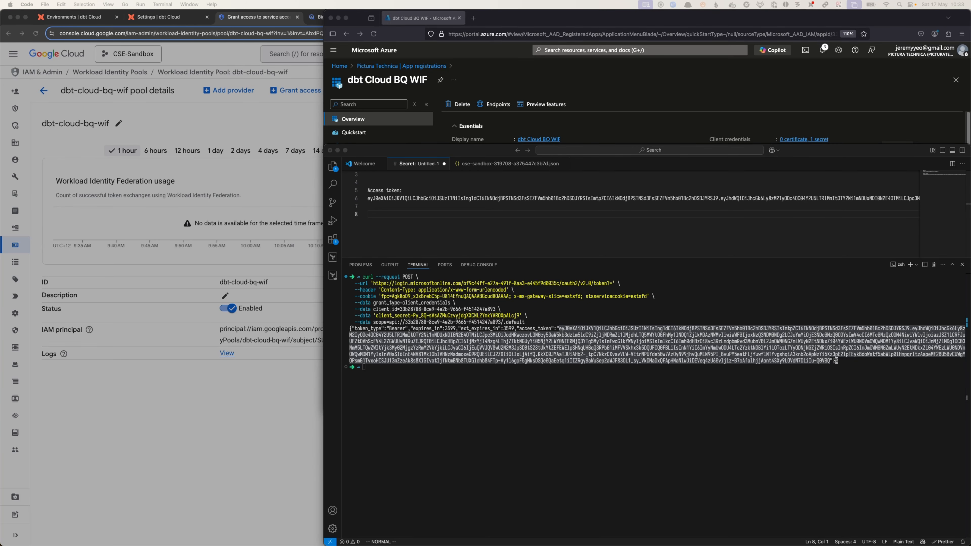
pyautogui.moveTo(489, 159); pyautogui.dragTo(467, 71)
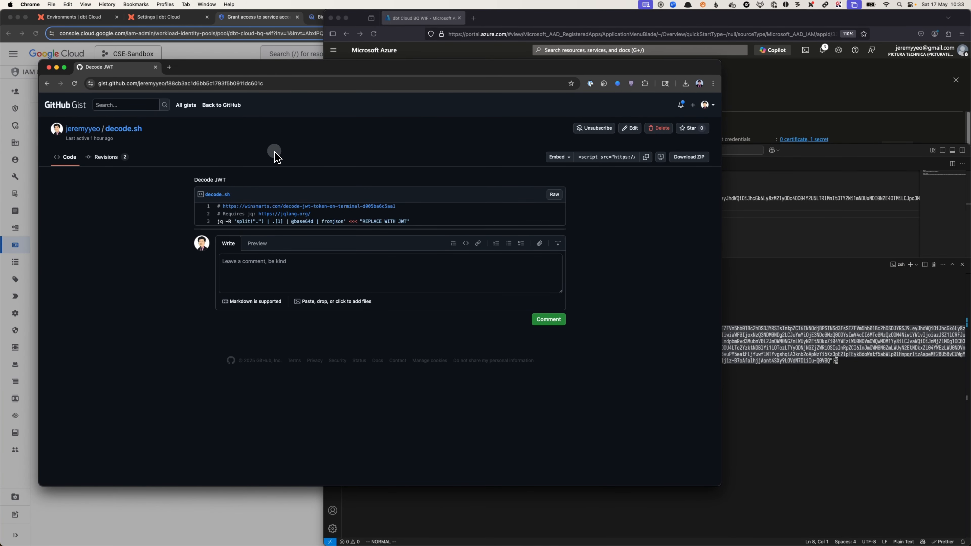
pyautogui.moveTo(425, 222); pyautogui.dragTo(279, 222)
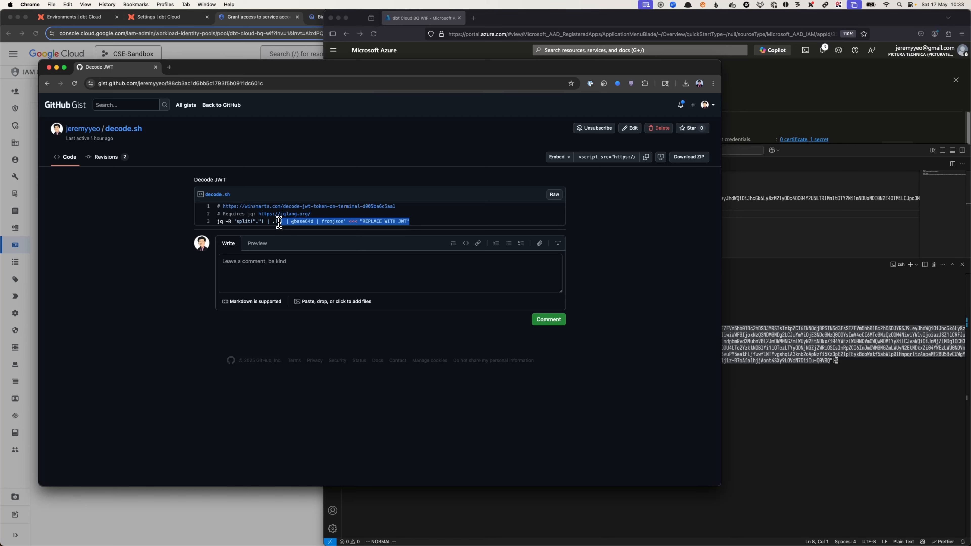
pyautogui.click(347, 222)
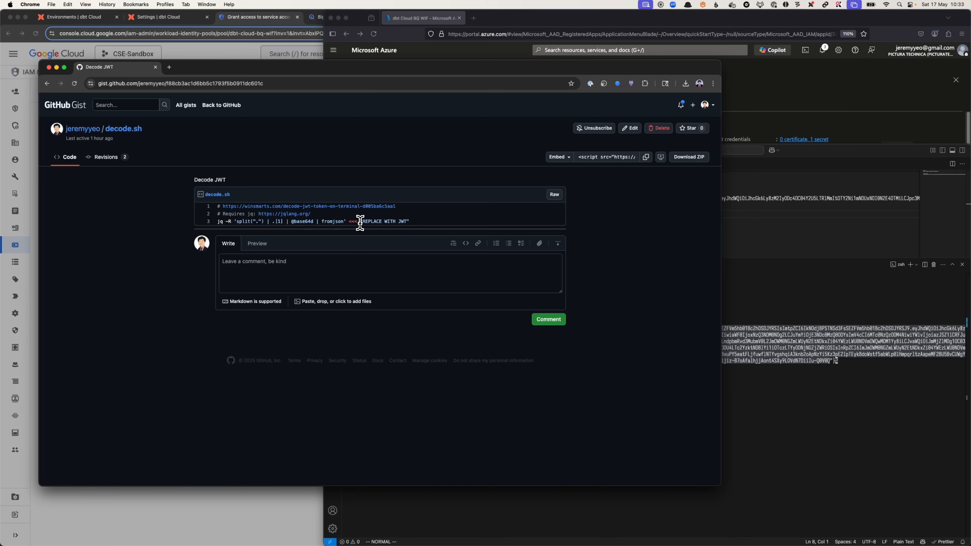
pyautogui.moveTo(361, 222); pyautogui.dragTo(220, 221)
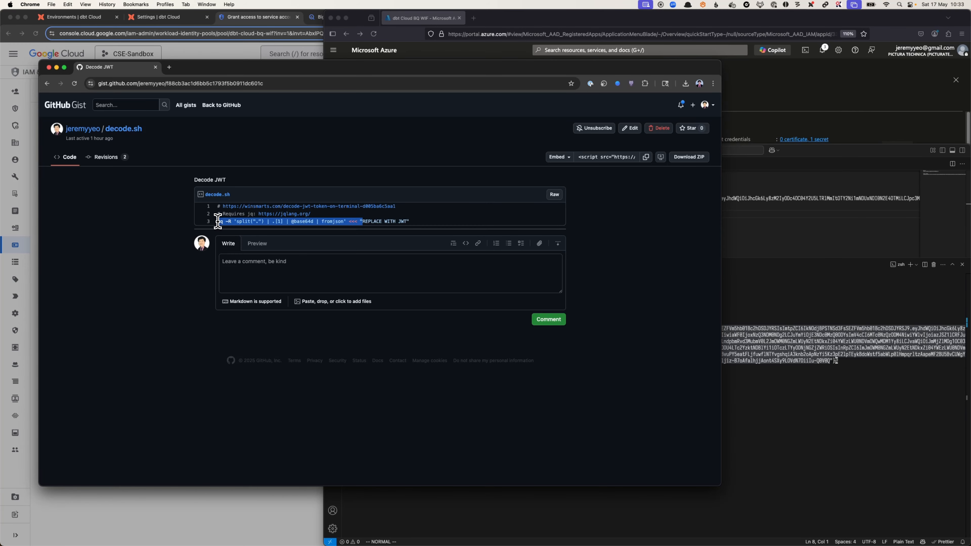
pyautogui.press('super+c')
pyautogui.click(753, 414)
pyautogui.press('super+v')
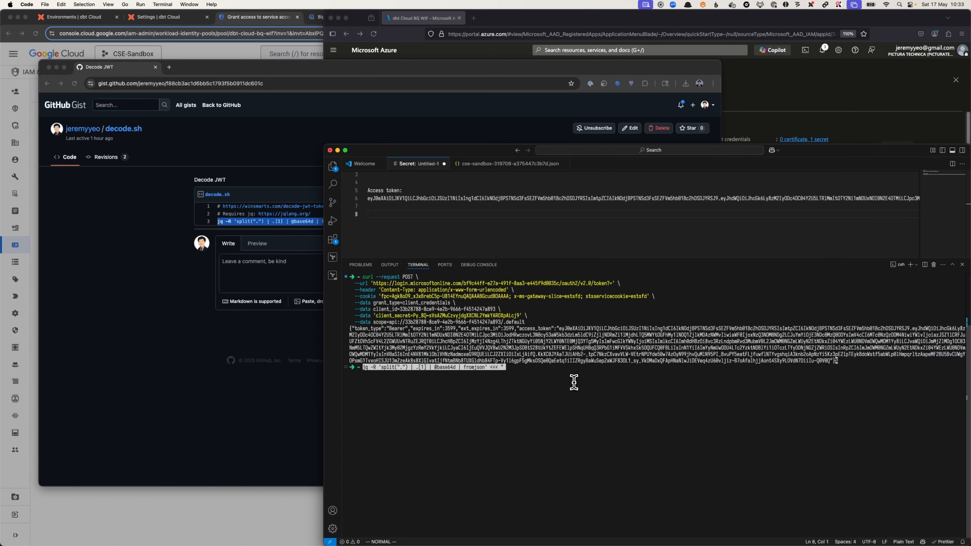
# Step: Insert the access token into the jq command, run it, and select the printed sub claim
pyautogui.click(381, 200)
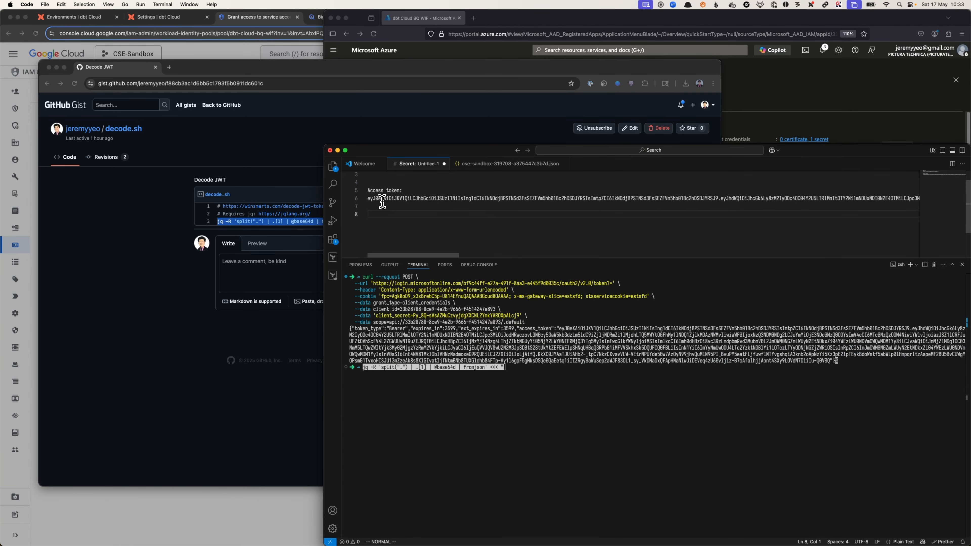
pyautogui.moveTo(367, 200); pyautogui.dragTo(952, 199)
pyautogui.press('super+c')
pyautogui.click(580, 371)
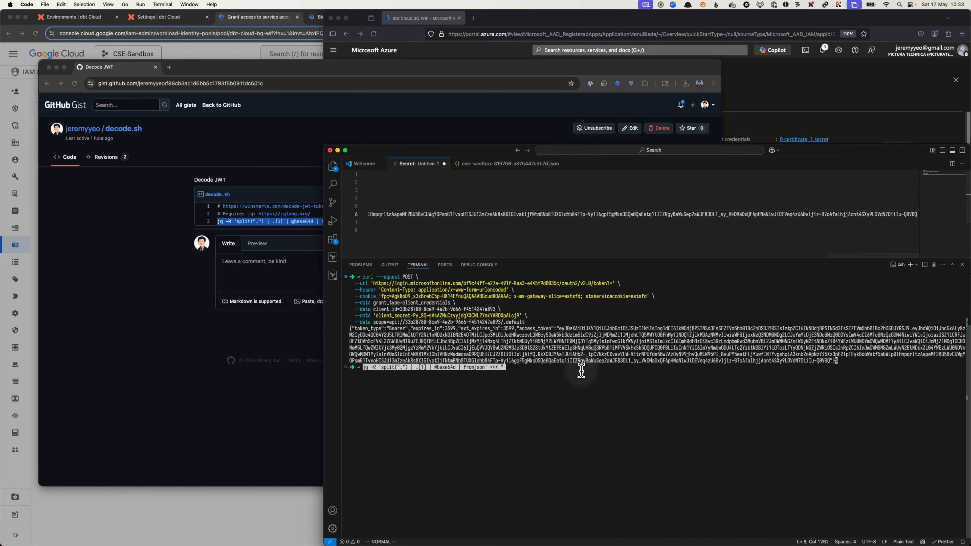
pyautogui.press('Left')
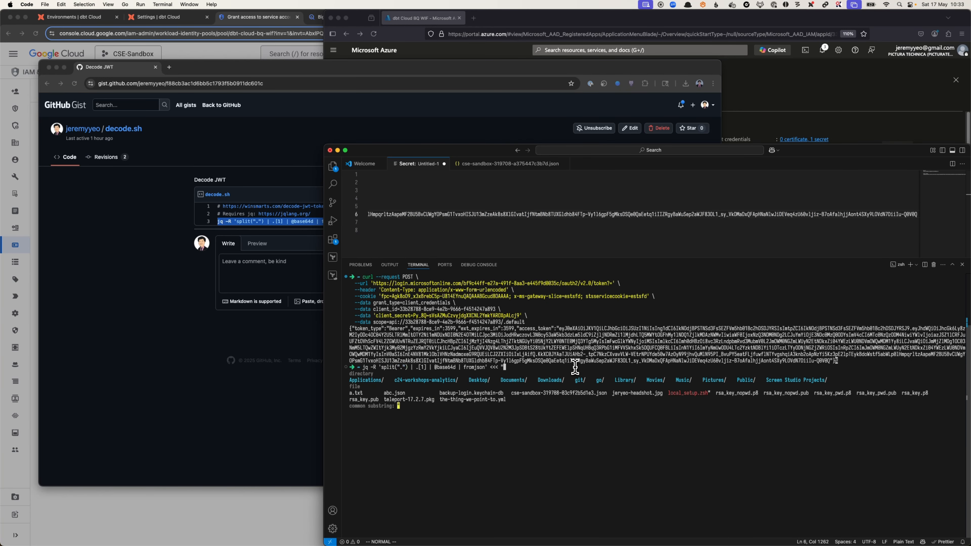
pyautogui.press('super+v')
pyautogui.write('"')
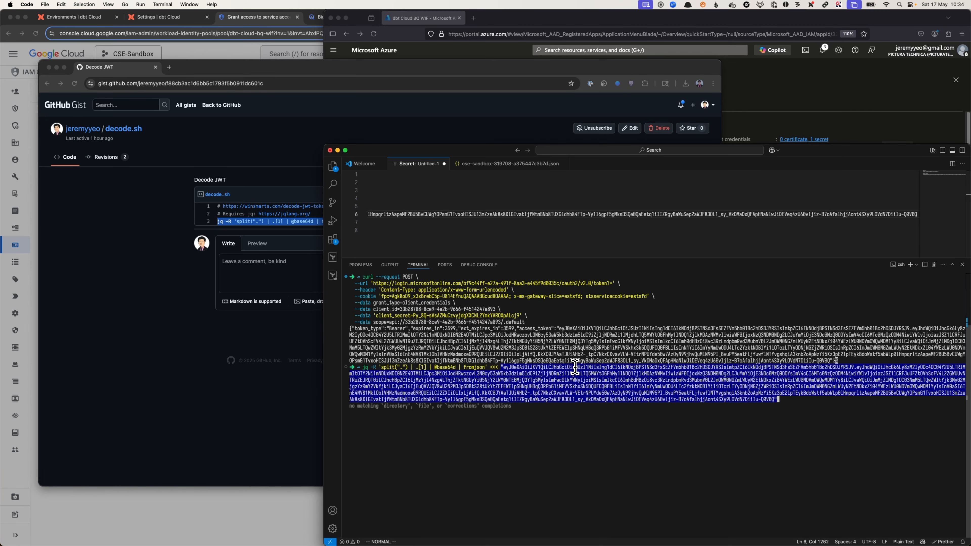
pyautogui.press('Return')
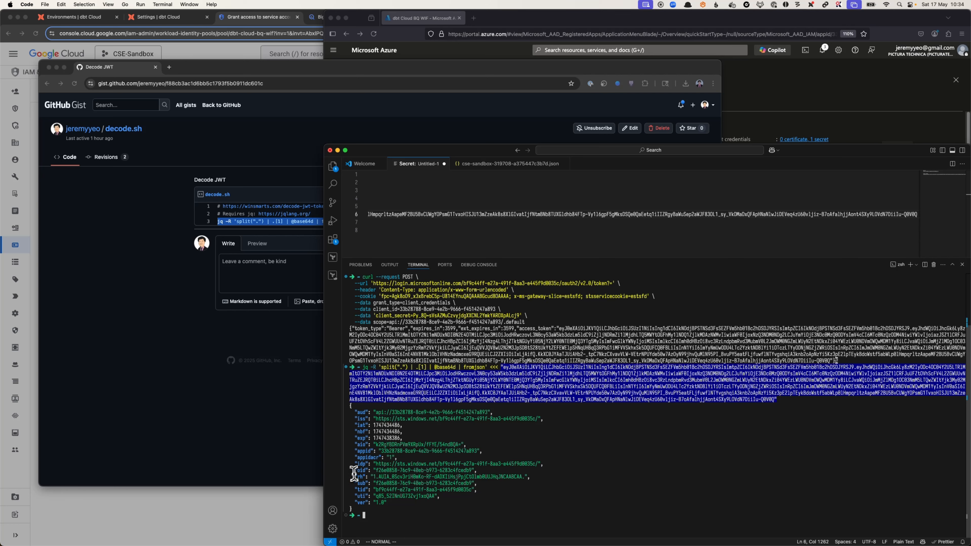
pyautogui.moveTo(351, 484); pyautogui.dragTo(524, 480)
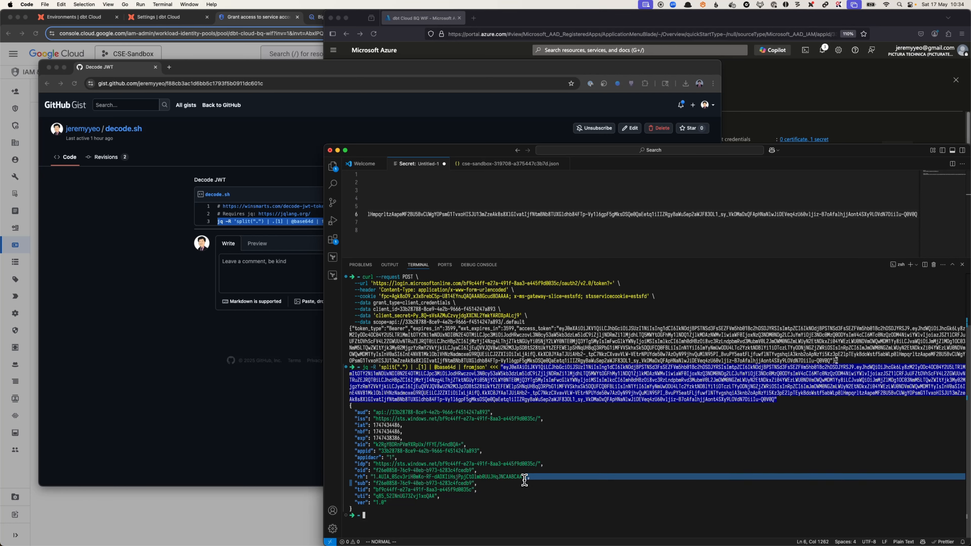
pyautogui.click(517, 482)
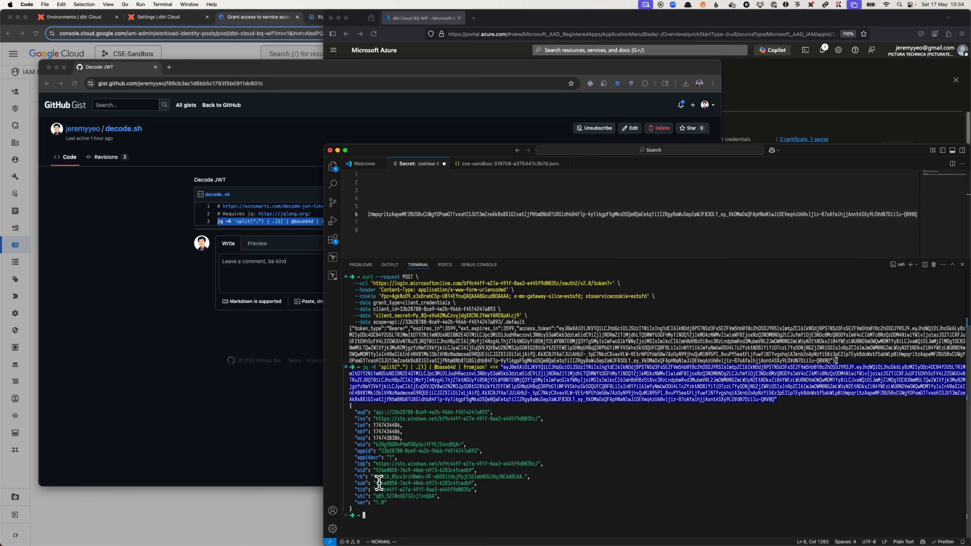
pyautogui.moveTo(377, 482); pyautogui.dragTo(456, 483)
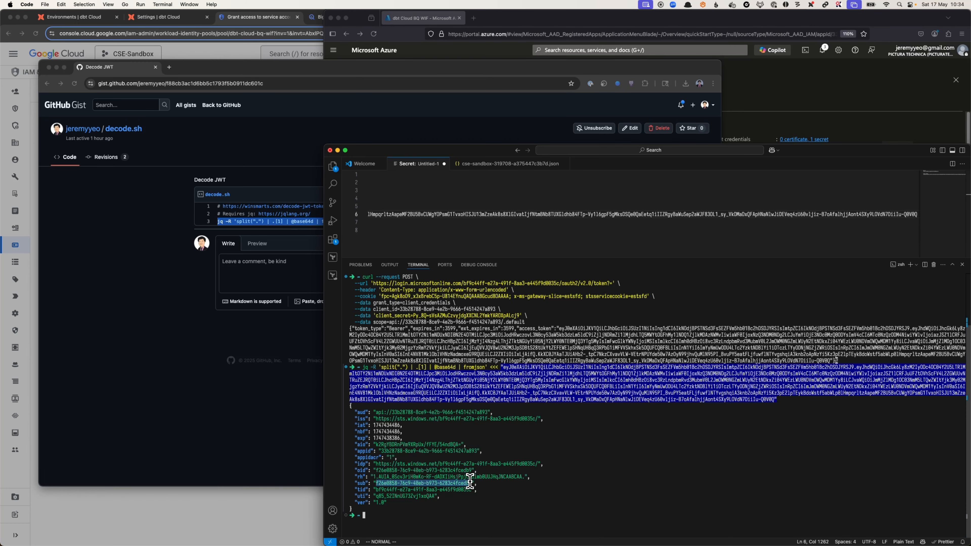
# Step: Paste the token's sub value as the subject attribute value in Grant access
pyautogui.click(217, 72)
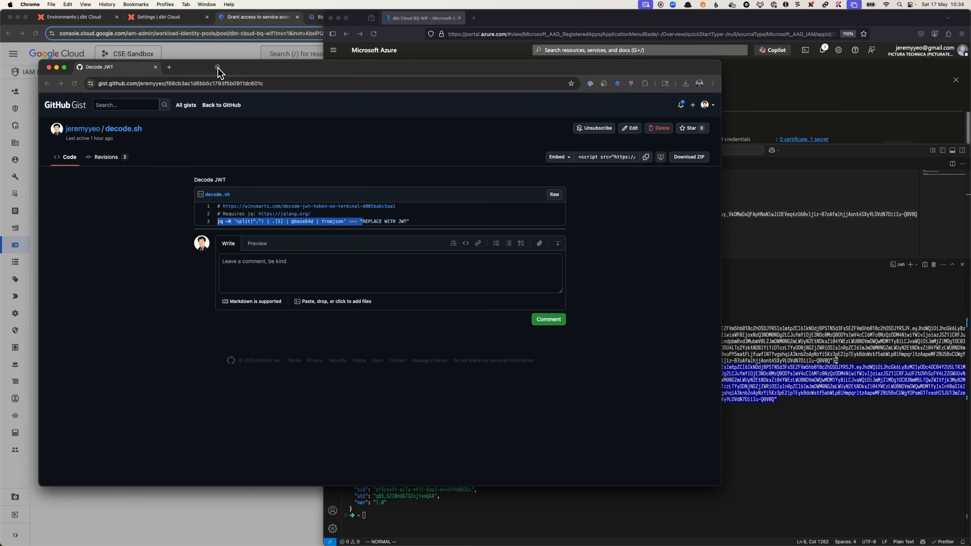
pyautogui.press('super+grave')
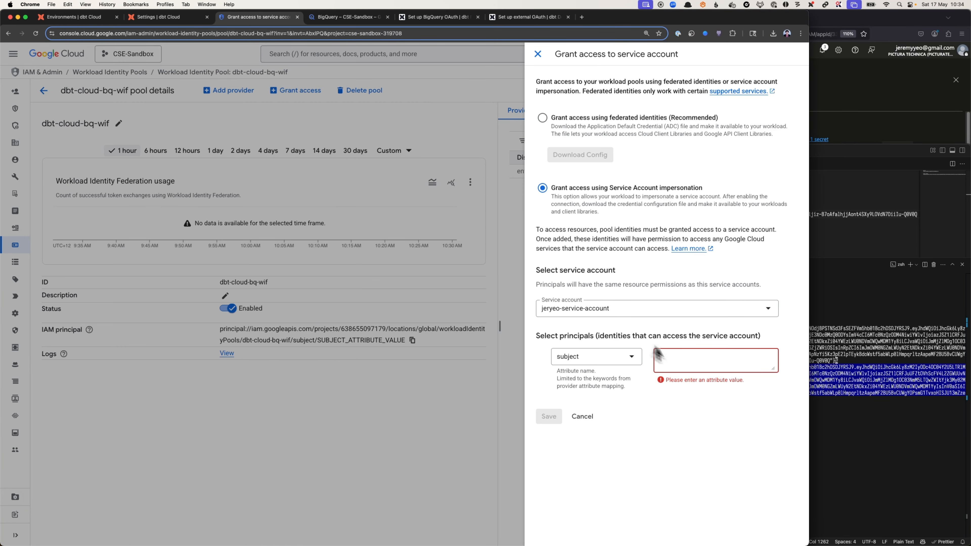
pyautogui.press('super+v')
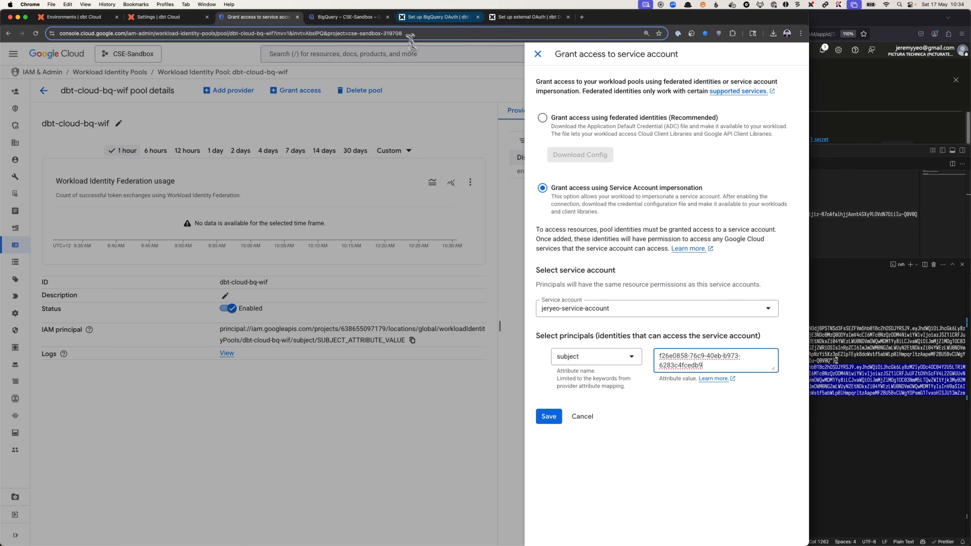
# Step: Open the jwt.io decoder for the token, then close it
pyautogui.click(400, 33)
pyautogui.write('jwt')
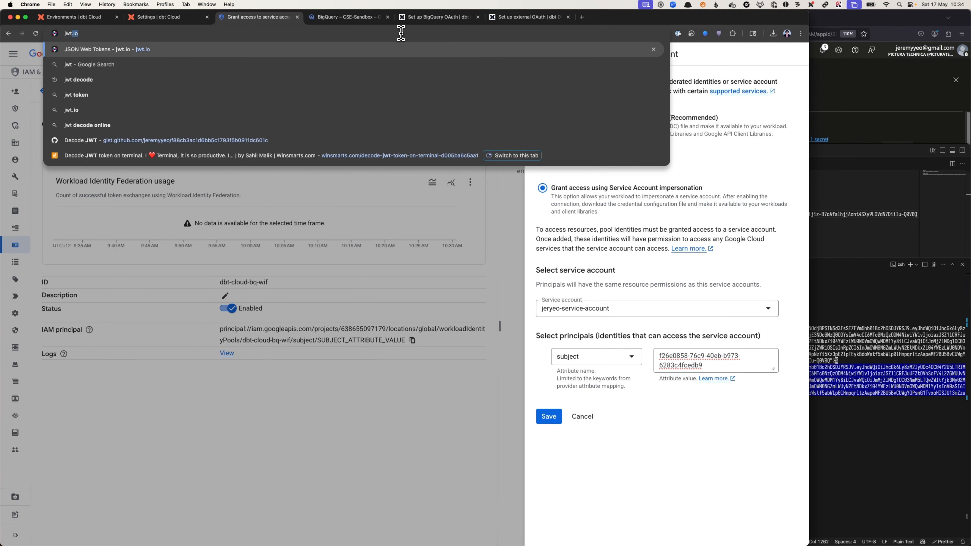
pyautogui.hotkey('alt', 'Return')
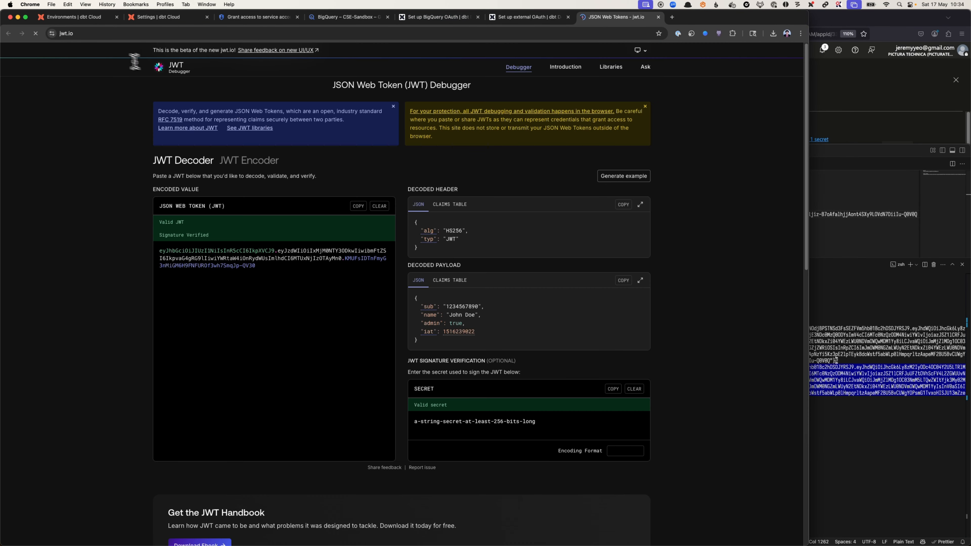
pyautogui.click(927, 474)
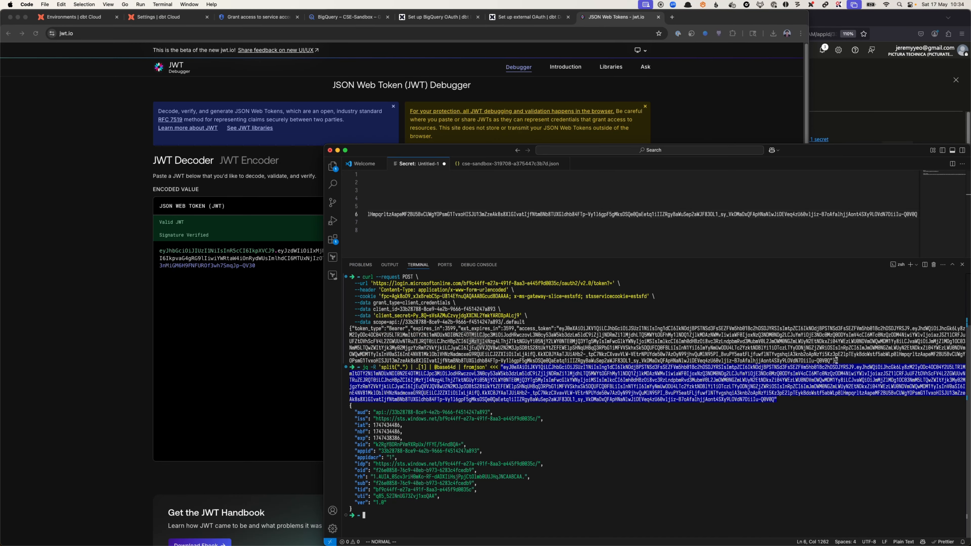
pyautogui.click(215, 308)
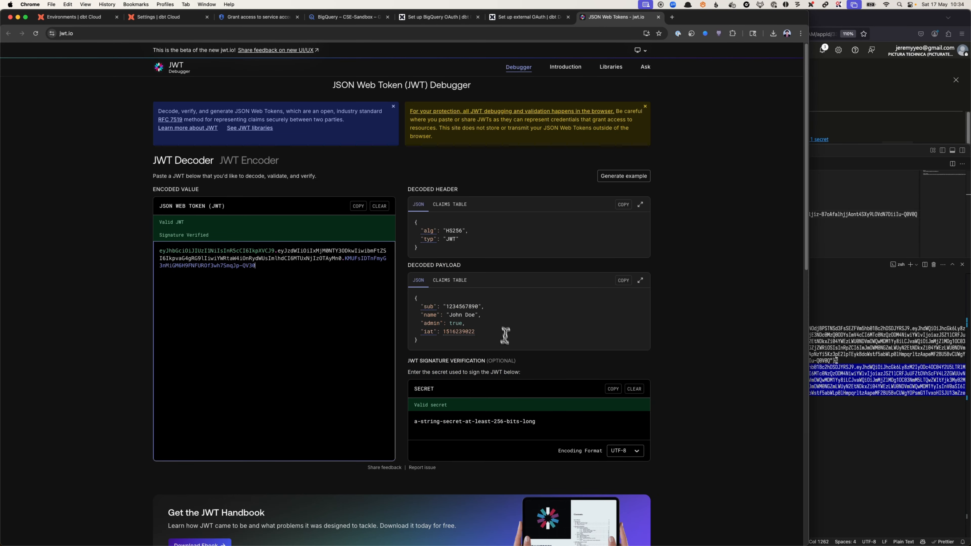
pyautogui.moveTo(458, 312)
pyautogui.click(658, 17)
pyautogui.click(881, 443)
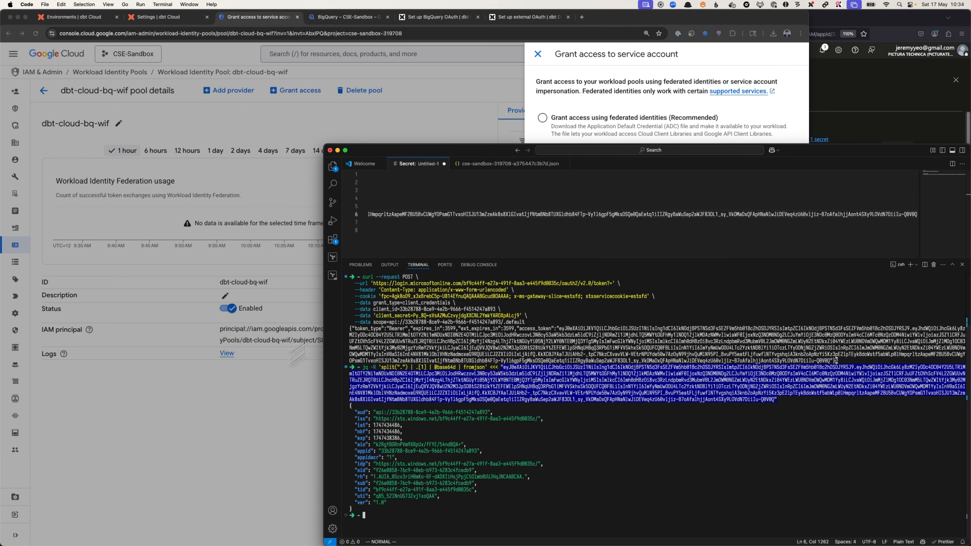
# Step: Save the service account access grant and dismiss the Configure your application dialog
pyautogui.click(633, 109)
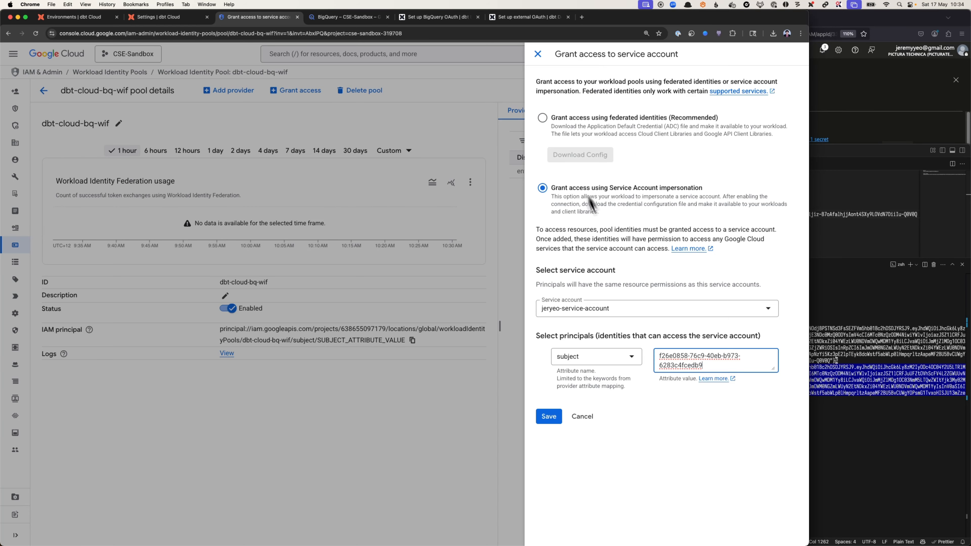
pyautogui.click(549, 416)
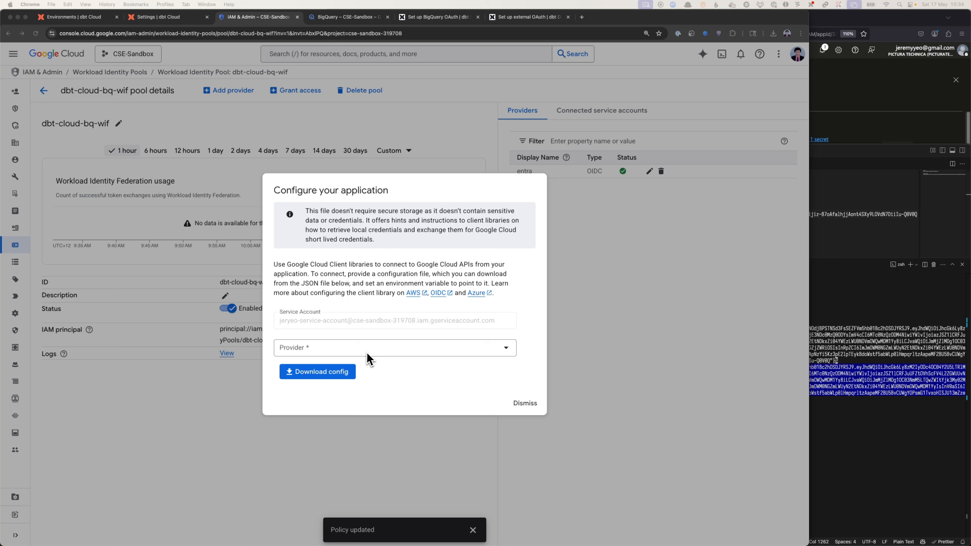
pyautogui.click(354, 353)
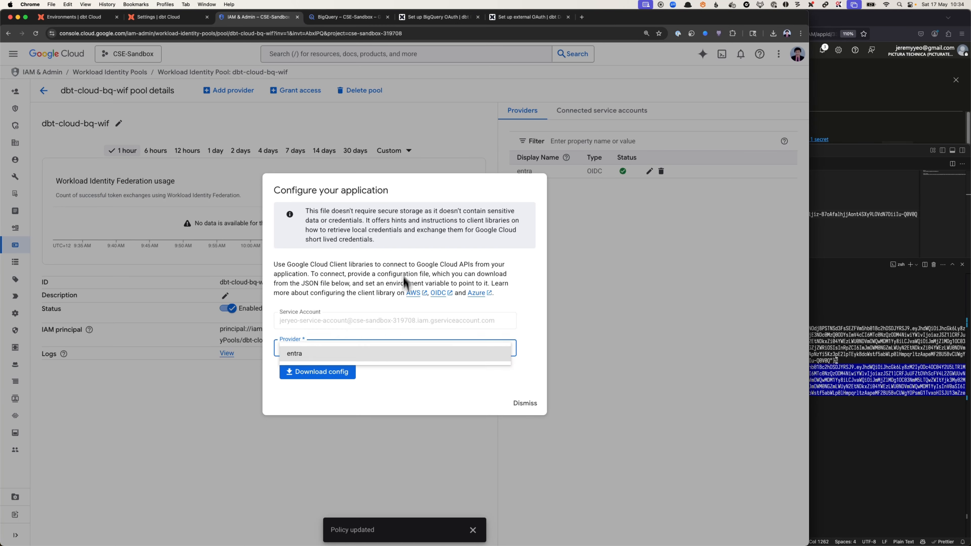
pyautogui.click(396, 222)
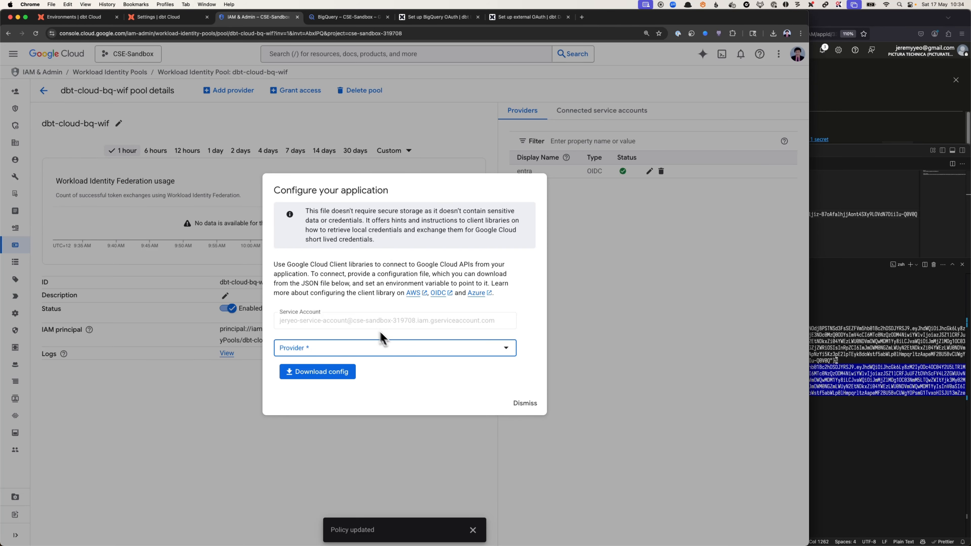
pyautogui.click(526, 409)
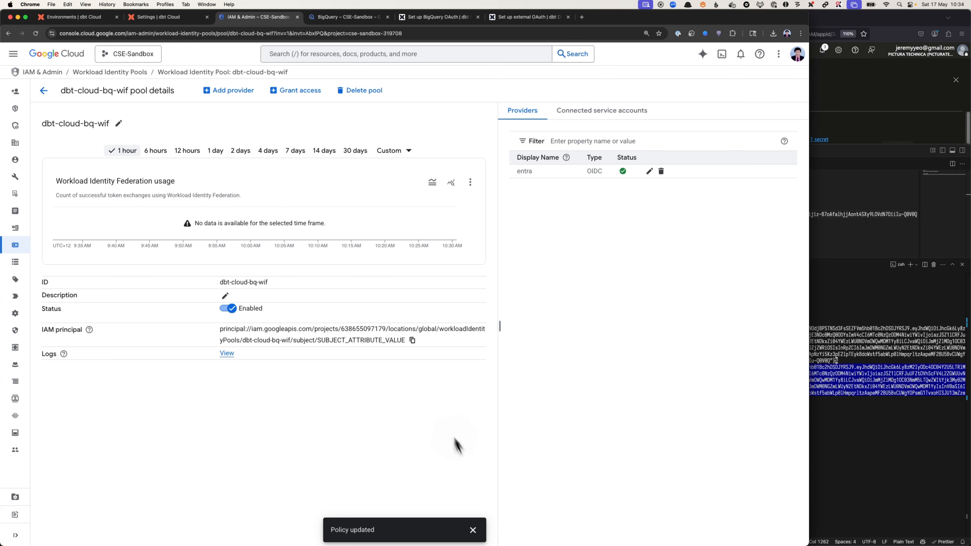
# Step: Dismiss the policy notice and copy the Application ID URI from Azure
pyautogui.click(473, 530)
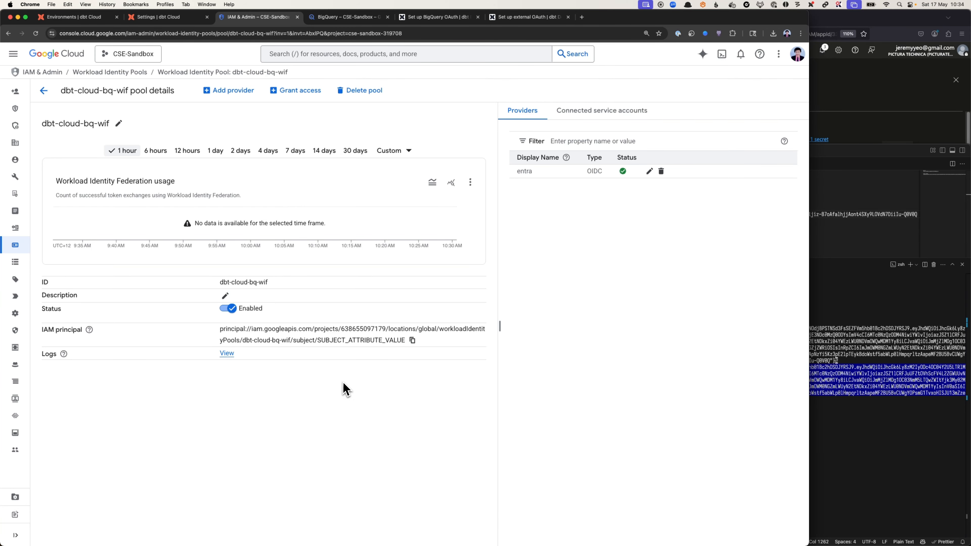
pyautogui.click(898, 162)
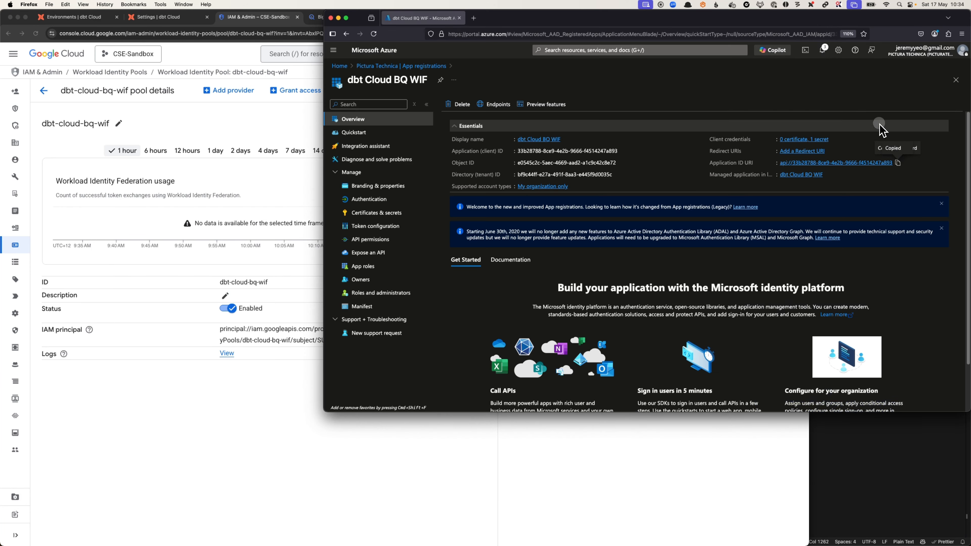
pyautogui.click(199, 415)
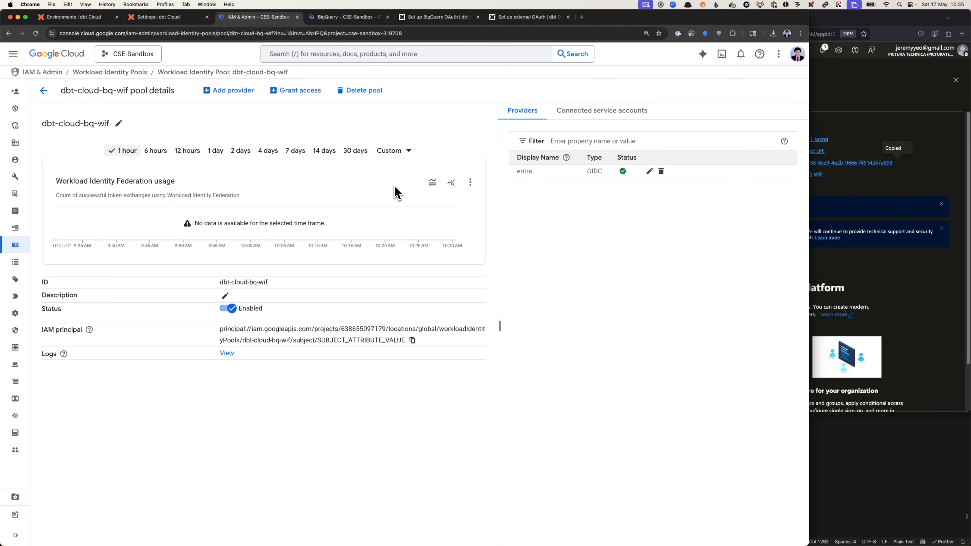
# Step: Go to dbt Cloud Account settings > Integrations and look at the Custom OAuth integrations section
pyautogui.click(196, 19)
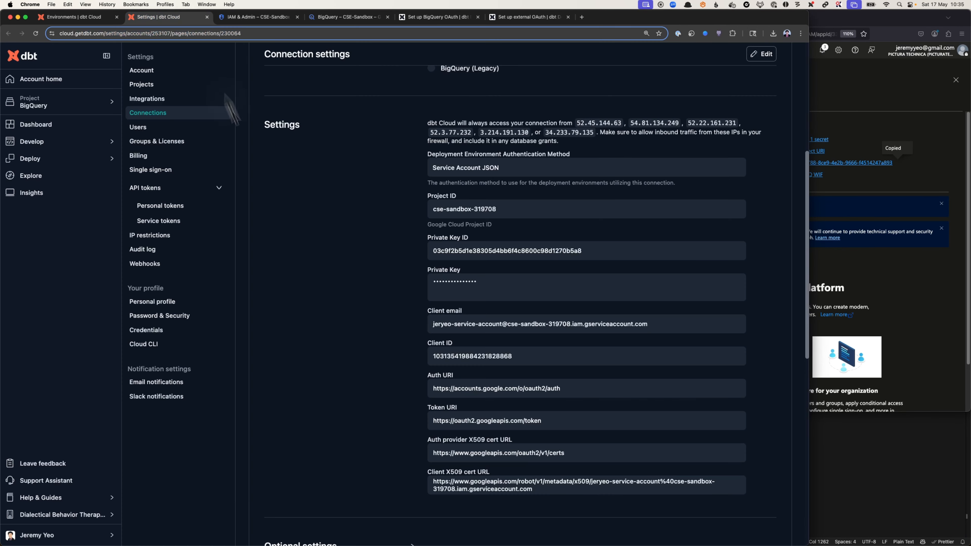
pyautogui.click(76, 514)
pyautogui.click(174, 497)
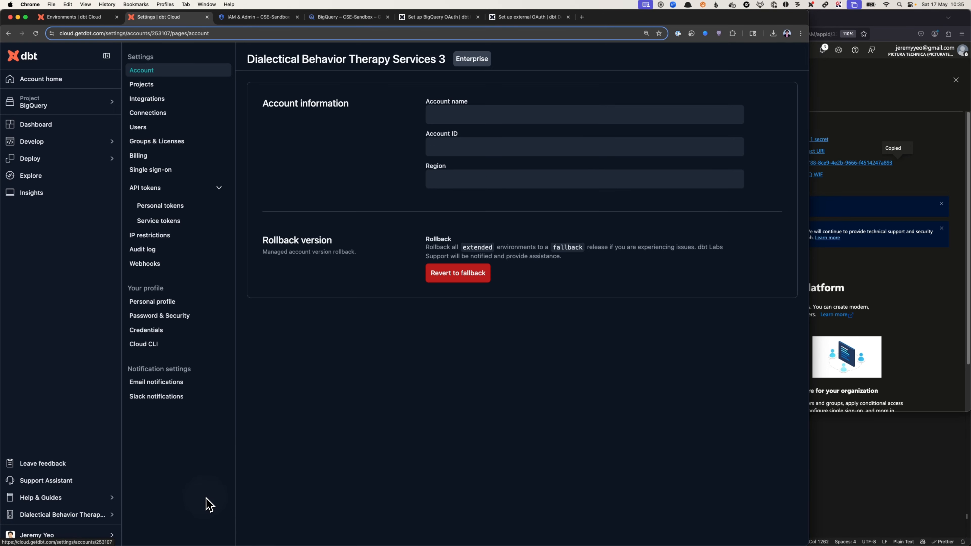
pyautogui.click(183, 101)
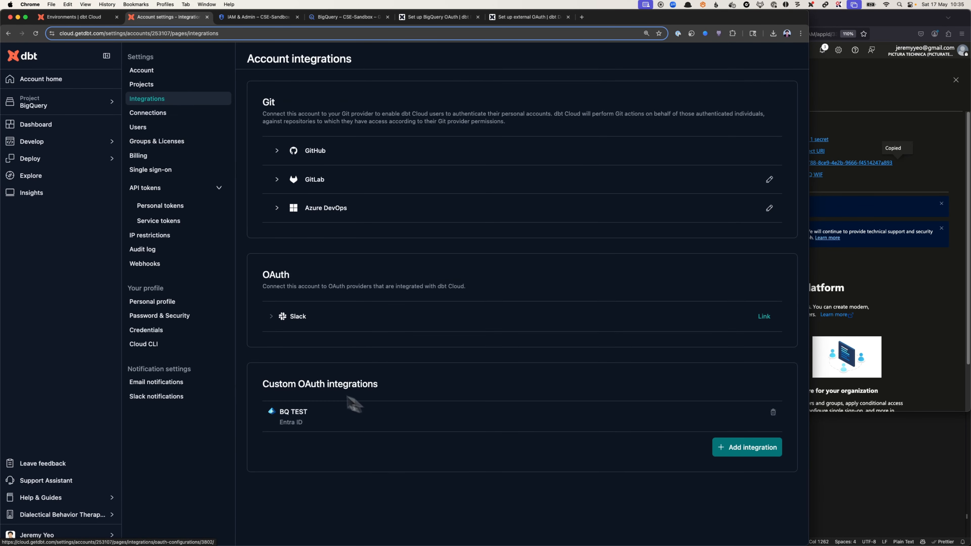
pyautogui.moveTo(263, 386); pyautogui.dragTo(426, 389)
pyautogui.click(426, 389)
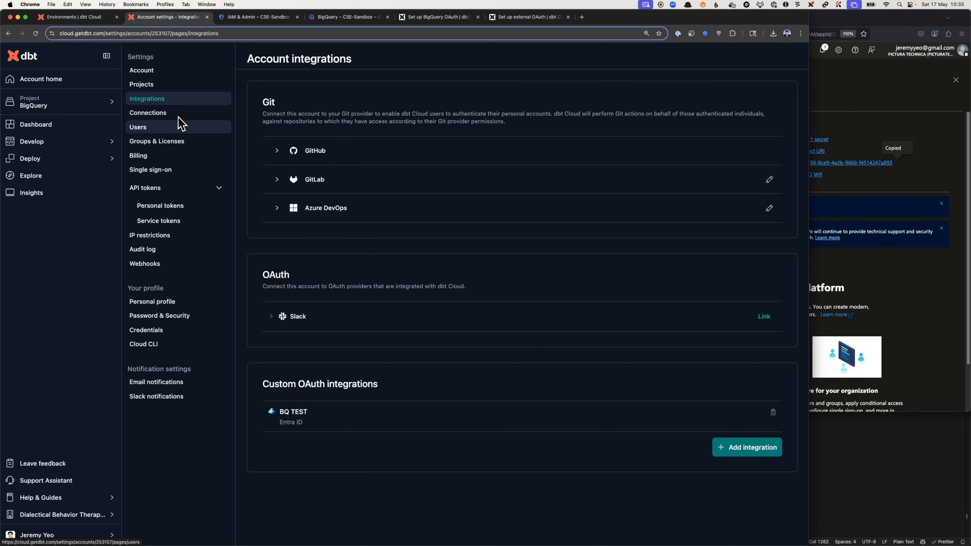
# Step: Add a new Entra ID custom OAuth integration named BQ WIF
pyautogui.click(749, 455)
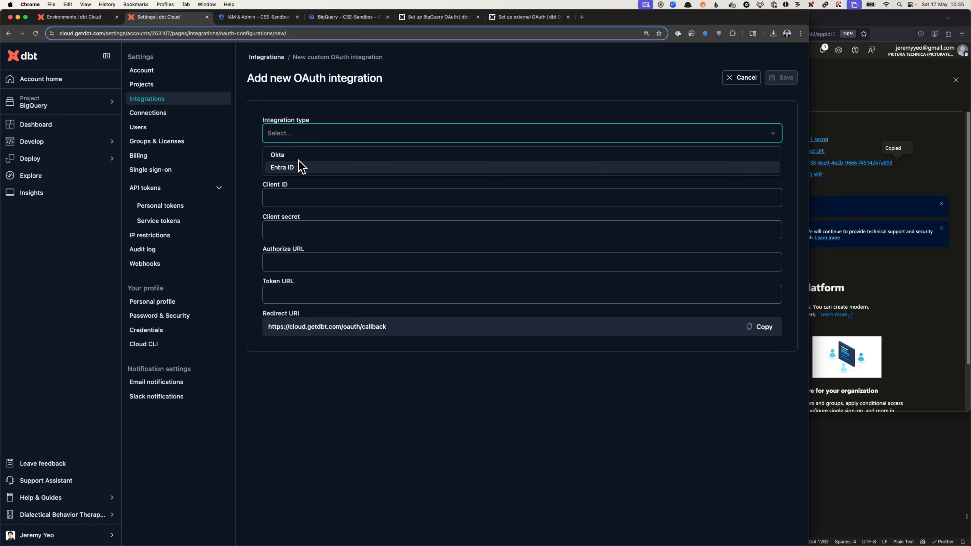
pyautogui.click(296, 168)
pyautogui.click(296, 165)
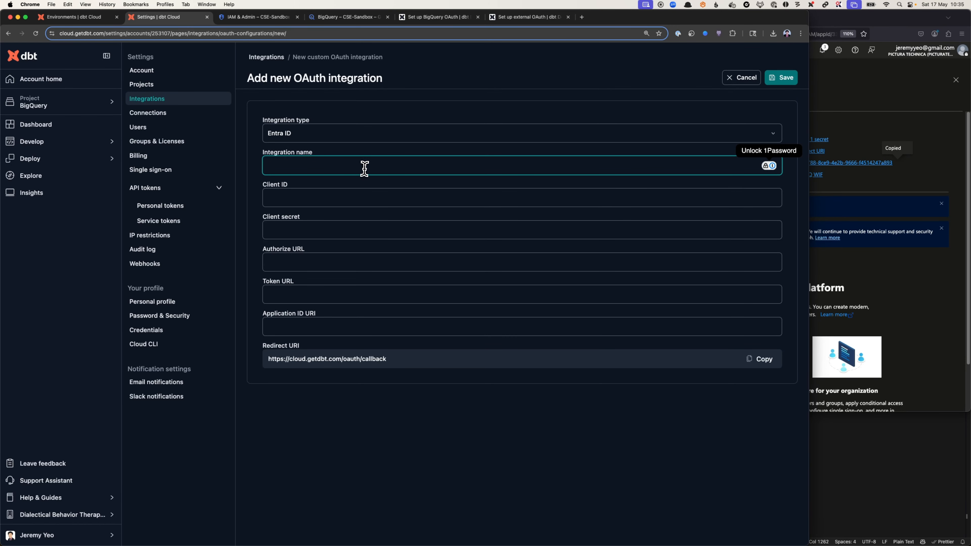
pyautogui.write('BQ WIF')
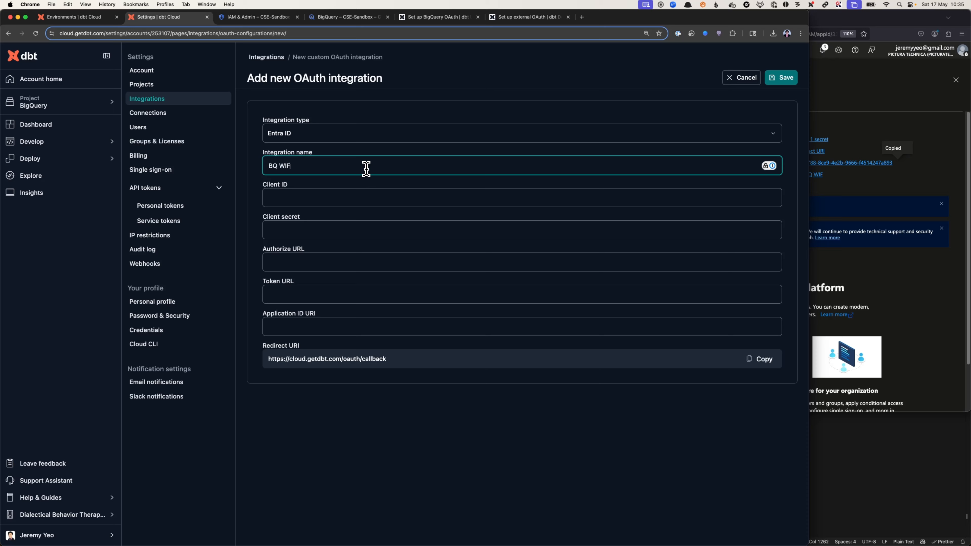
pyautogui.press('Tab')
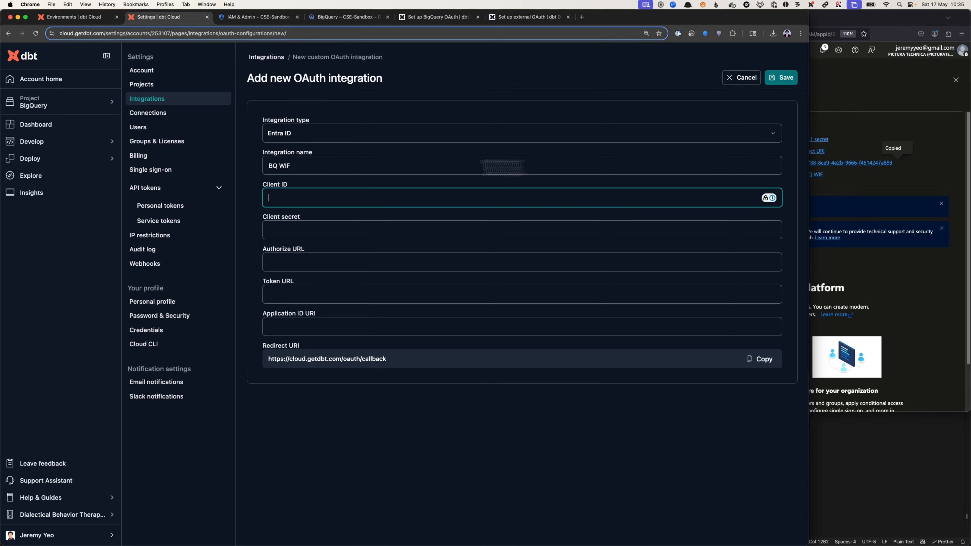
# Step: Paste Azure's Application (client) ID into the Client ID field
pyautogui.click(873, 112)
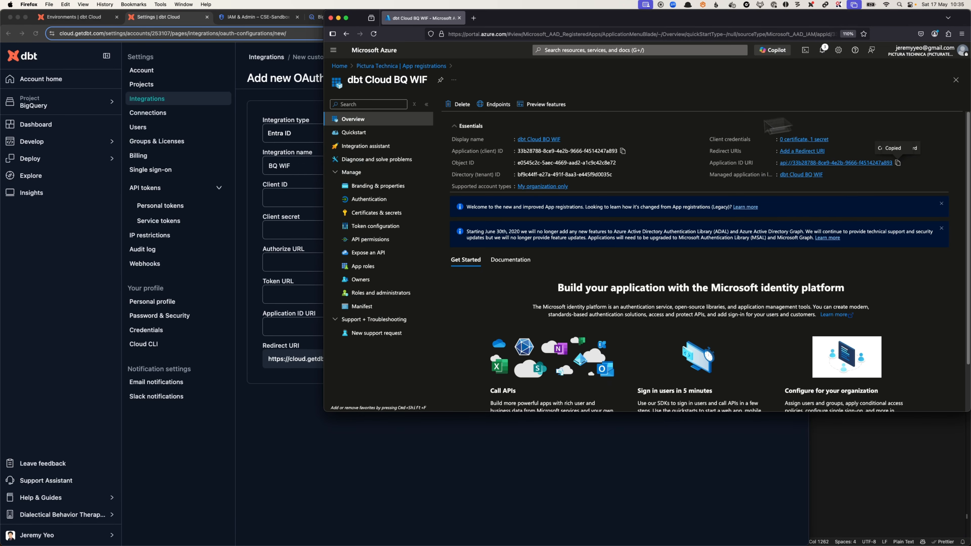
pyautogui.click(622, 151)
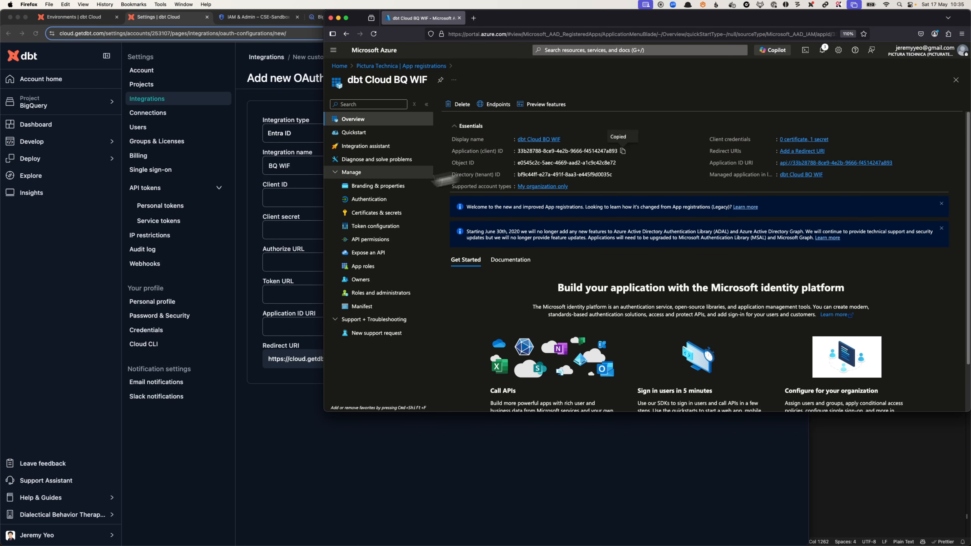
pyautogui.click(297, 207)
pyautogui.press('super+v')
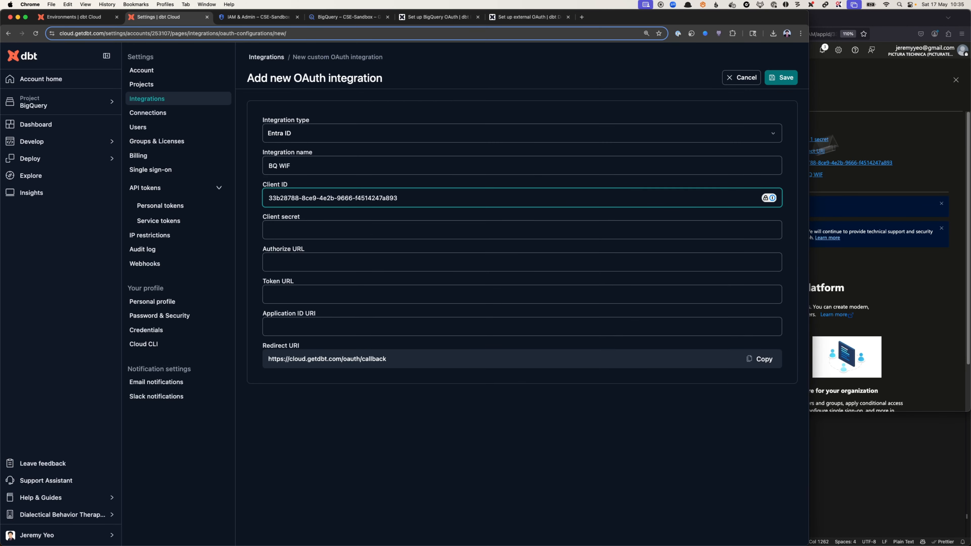
# Step: Copy the saved client secret from the notes into the Client secret field
pyautogui.click(891, 479)
pyautogui.hscroll(-15, 508, 245)
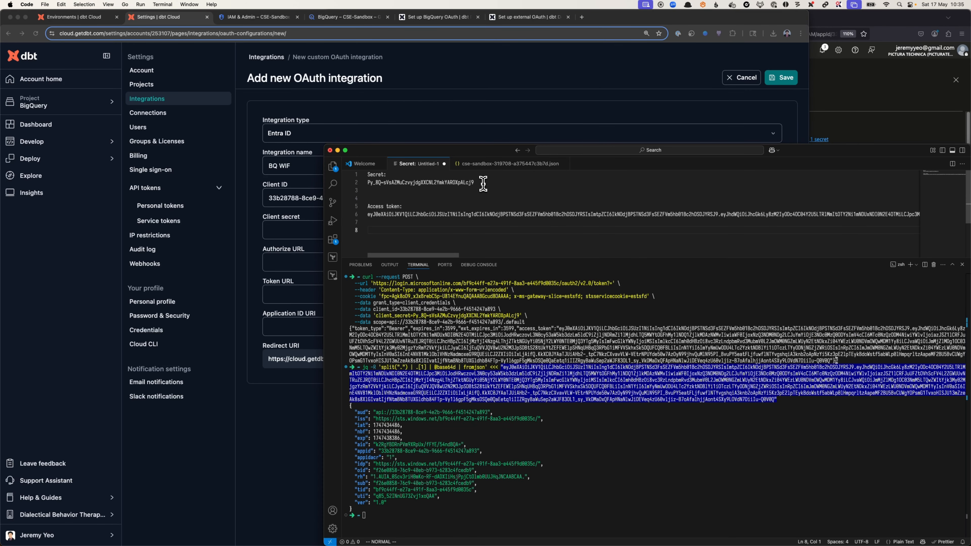
pyautogui.moveTo(483, 184); pyautogui.dragTo(361, 184)
pyautogui.press('y')
pyautogui.click(283, 229)
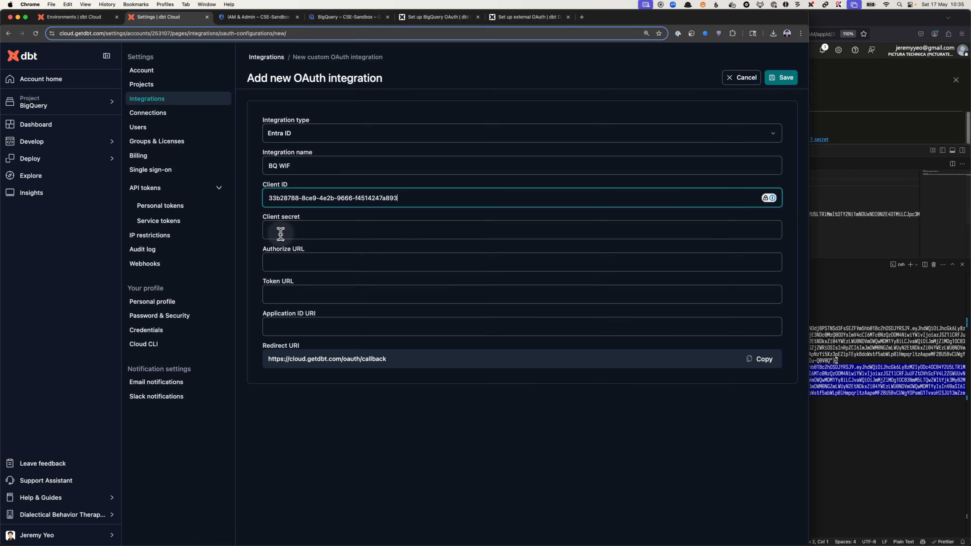
pyautogui.click(298, 264)
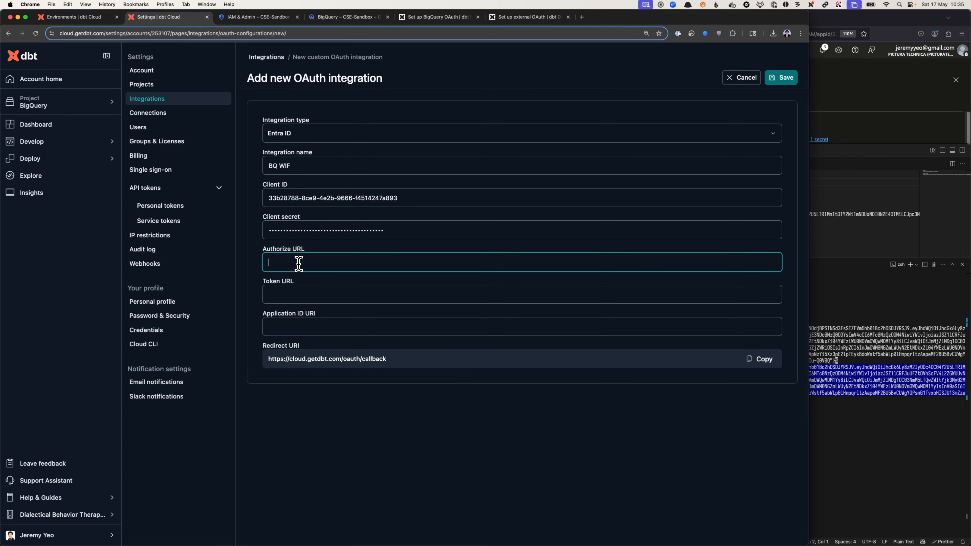
# Step: Paste Azure's api:// Application ID URI into the Application ID URI field
pyautogui.click(861, 115)
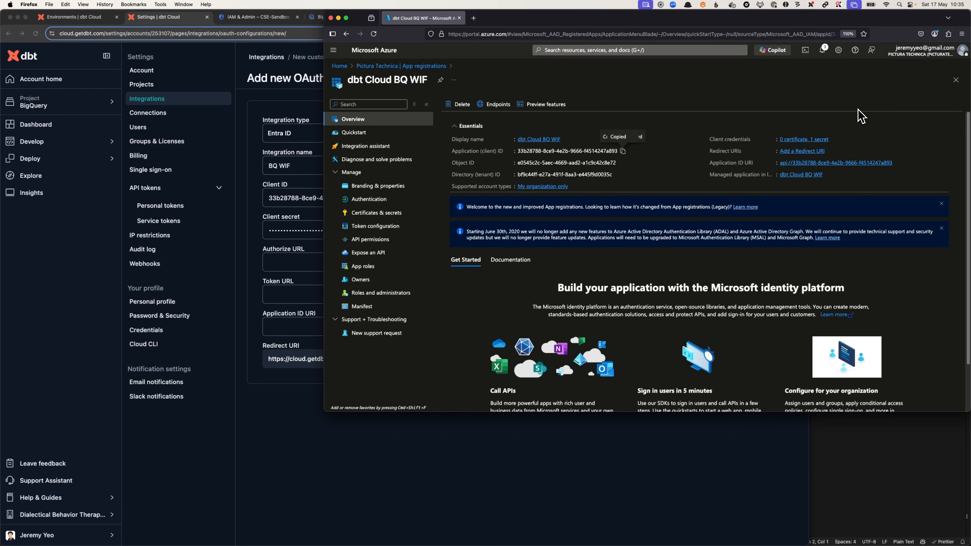
pyautogui.click(289, 329)
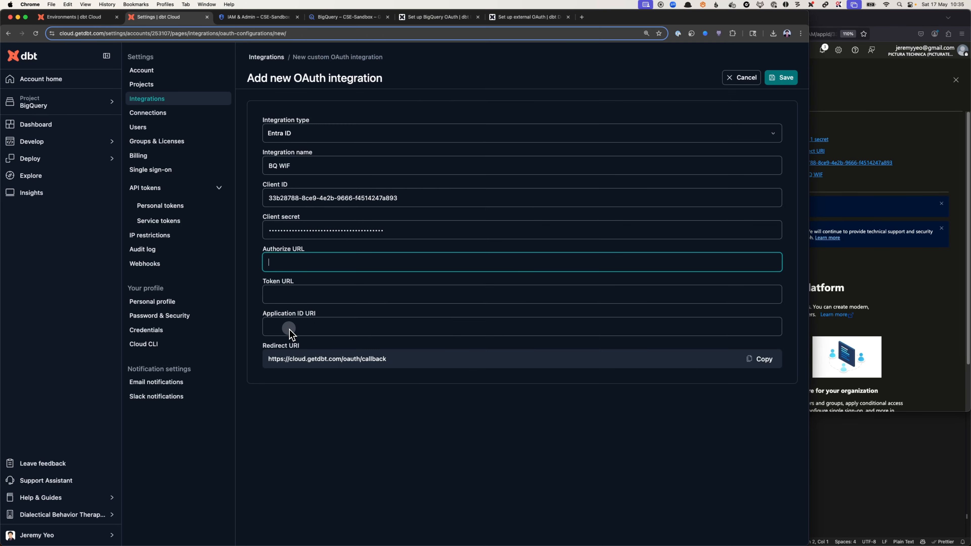
pyautogui.click(876, 144)
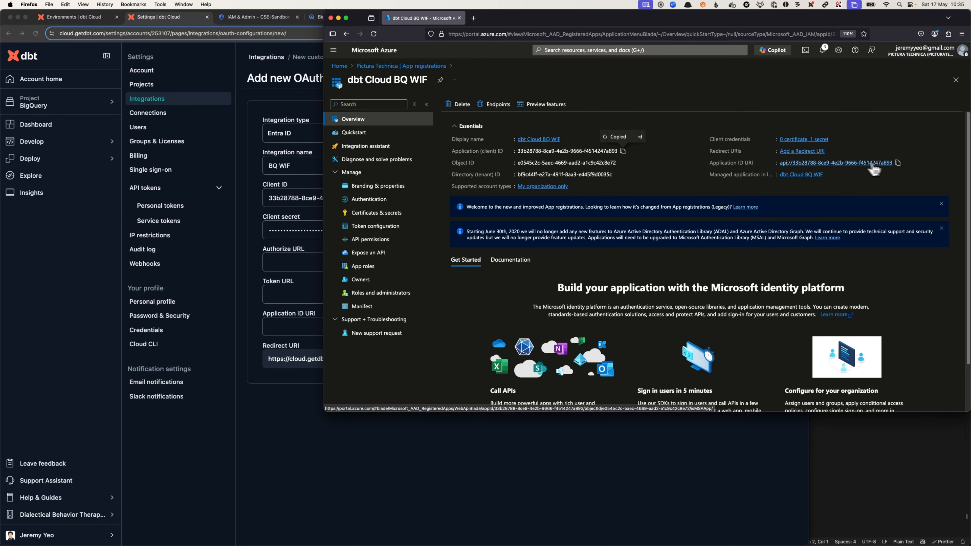
pyautogui.click(898, 163)
pyautogui.click(282, 324)
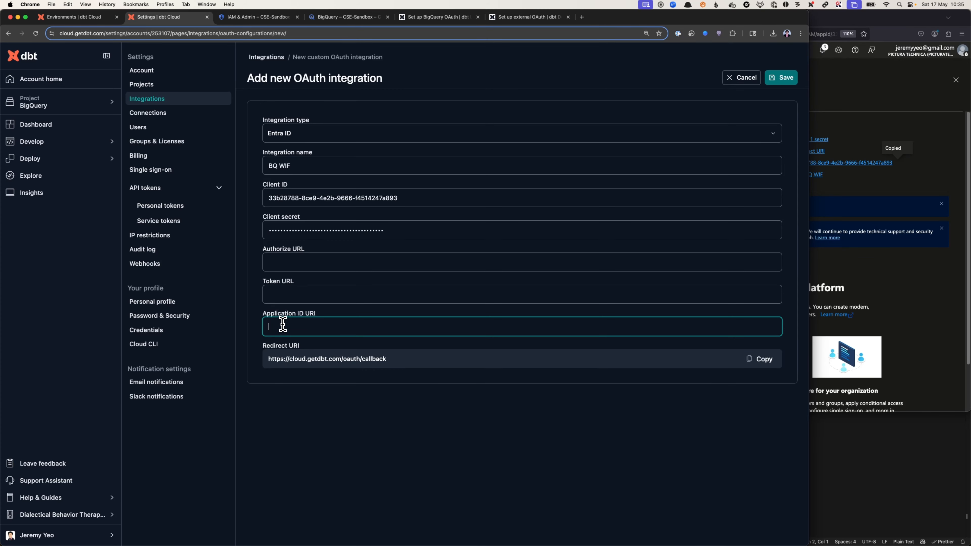
pyautogui.press('super+v')
pyautogui.click(314, 269)
pyautogui.click(293, 297)
pyautogui.click(304, 268)
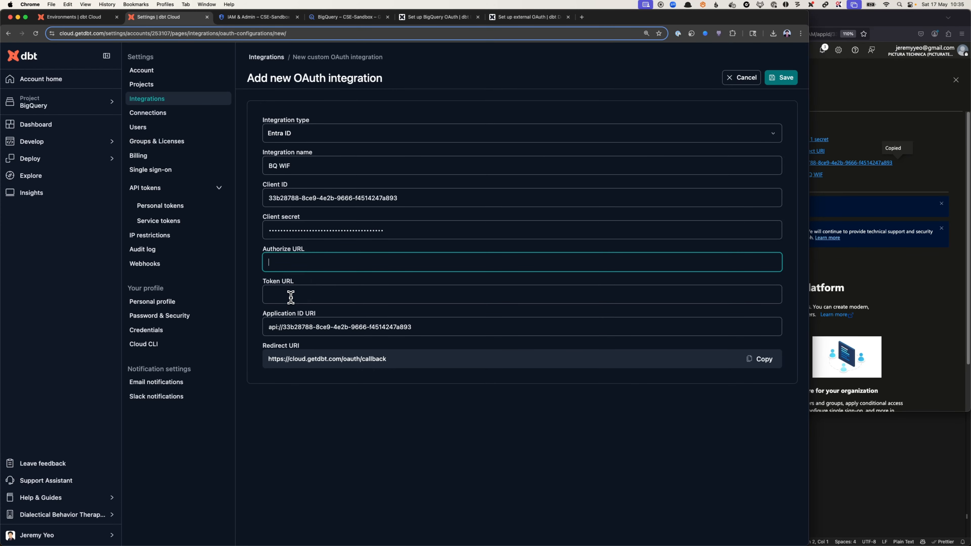
pyautogui.click(291, 297)
pyautogui.click(306, 264)
pyautogui.click(294, 296)
pyautogui.click(307, 263)
pyautogui.click(867, 117)
# Step: Paste Azure's OAuth 2.0 v2 token endpoint into the Token URL field
pyautogui.click(498, 104)
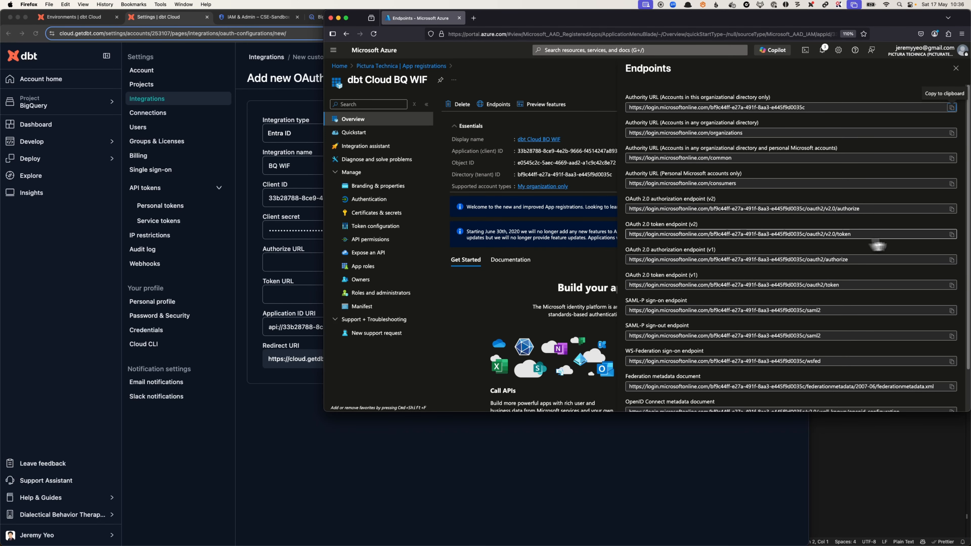
pyautogui.click(951, 235)
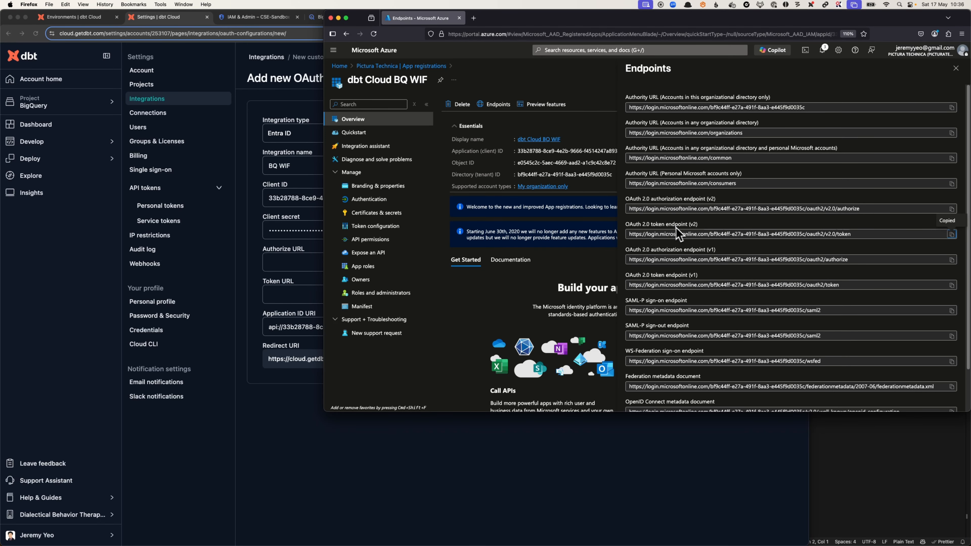
pyautogui.click(283, 296)
pyautogui.press('super+v')
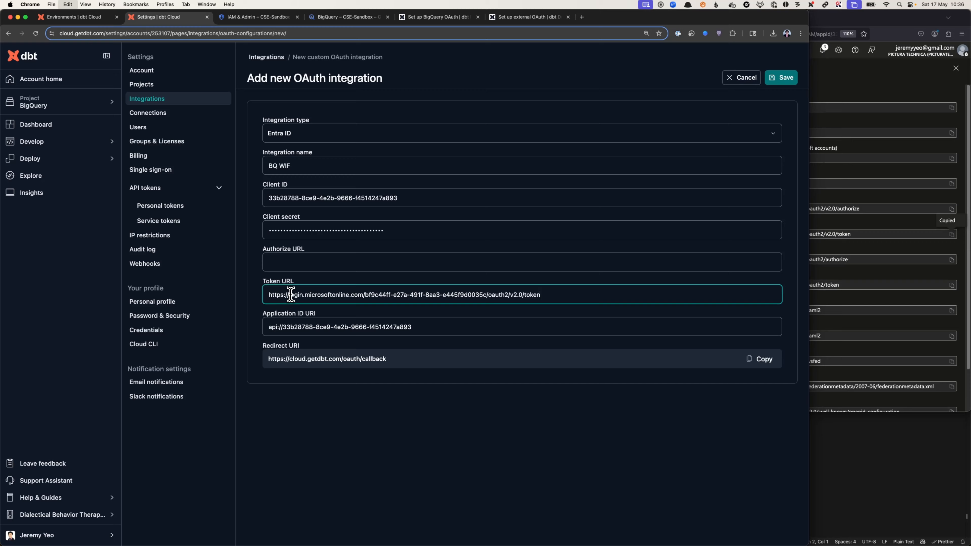
# Step: Paste Azure's OAuth 2.0 v2 authorization endpoint into the Authorize URL field
pyautogui.click(311, 268)
pyautogui.click(910, 91)
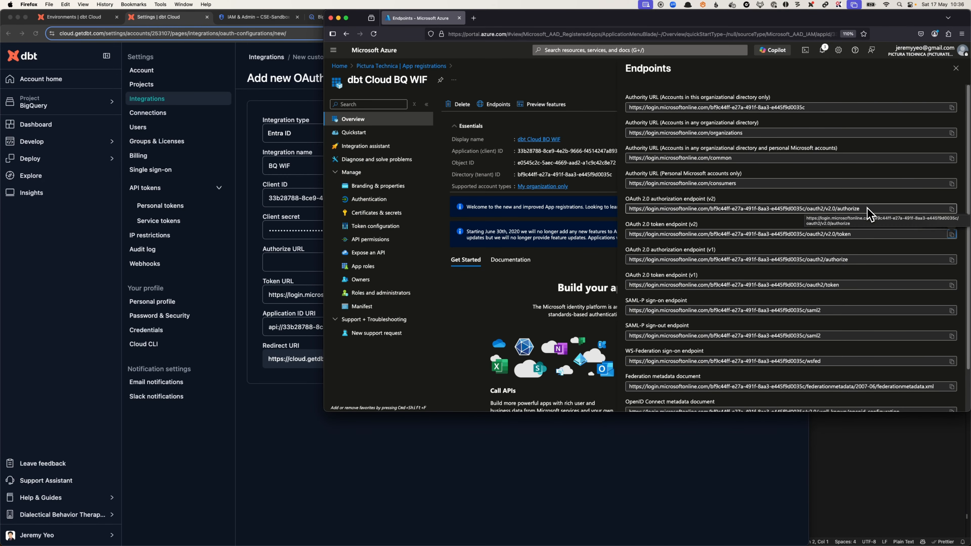
pyautogui.click(951, 209)
pyautogui.click(293, 262)
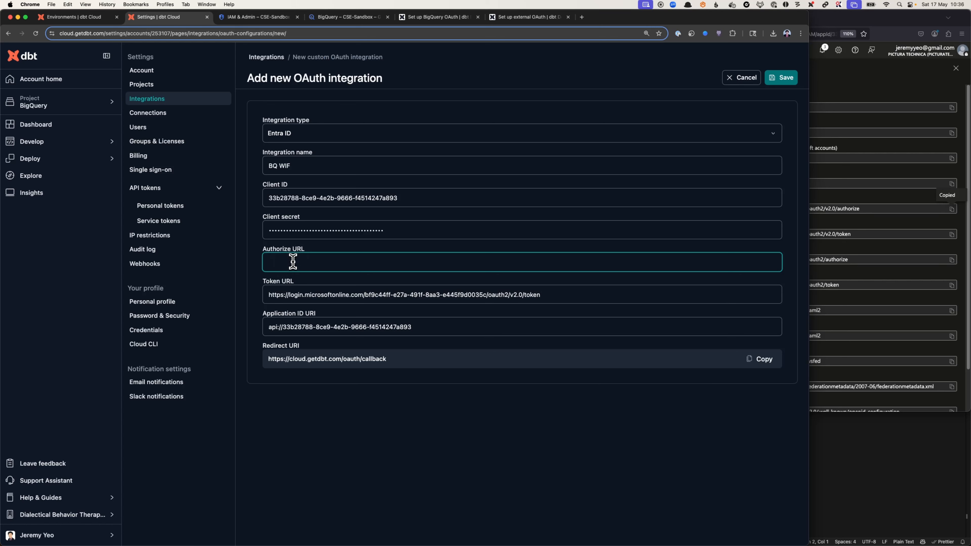
pyautogui.press('super+v')
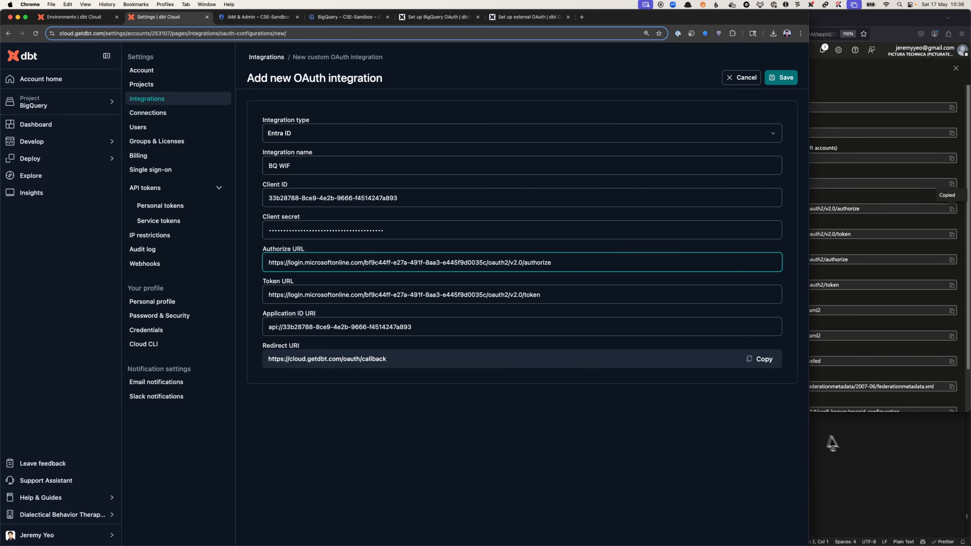
# Step: Compare the token URL against the one in the editor's curl test command
pyautogui.click(832, 444)
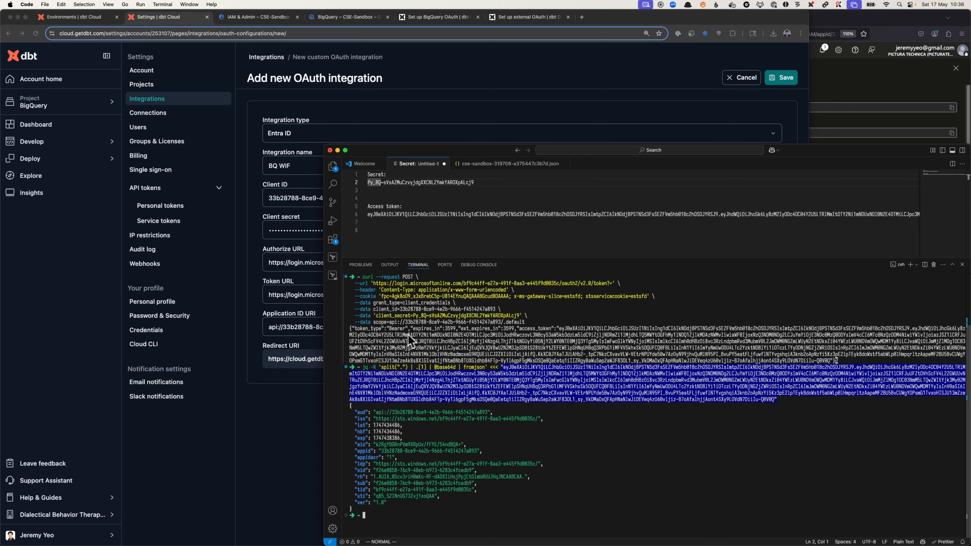
pyautogui.moveTo(369, 283); pyautogui.dragTo(643, 283)
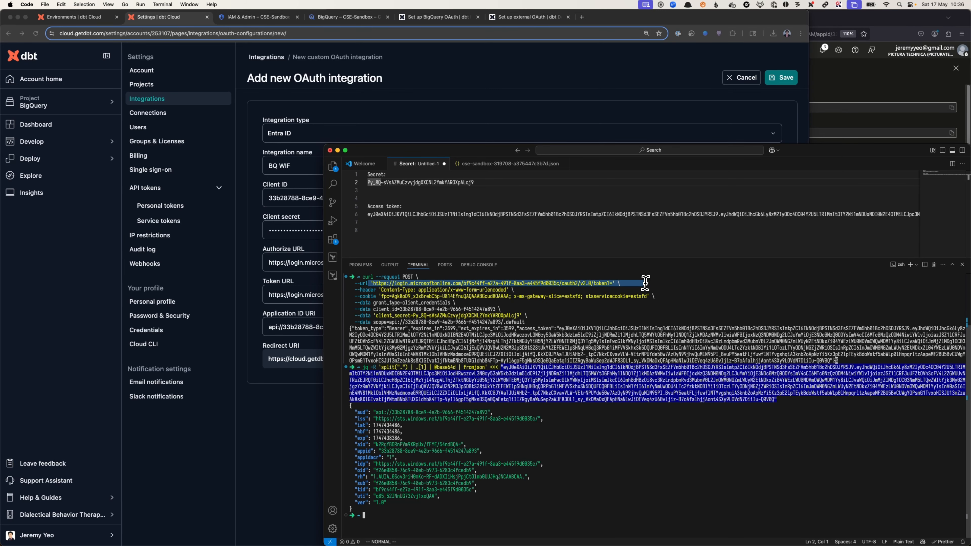
pyautogui.click(310, 418)
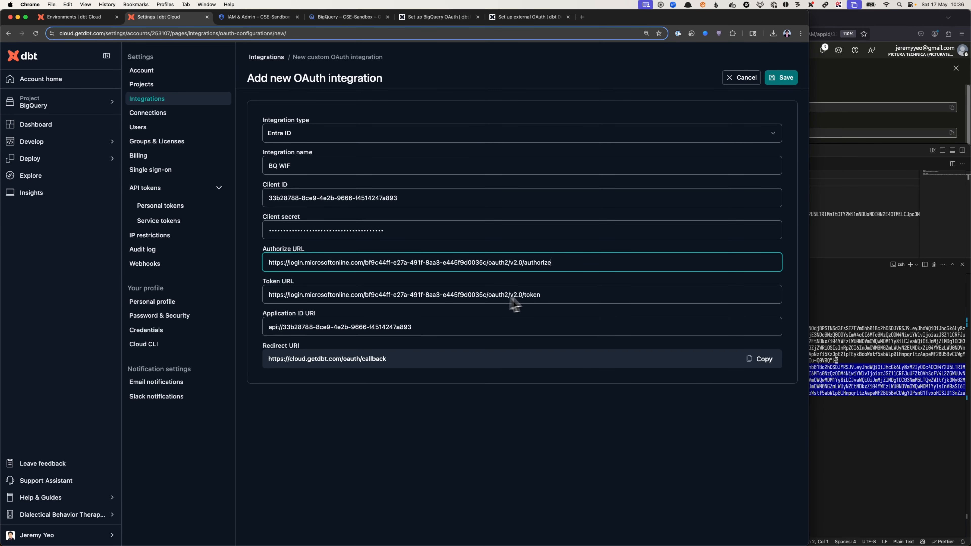
# Step: Save the BQ WIF integration and start a new BigQuery connection named BigQuery WIF
pyautogui.click(780, 78)
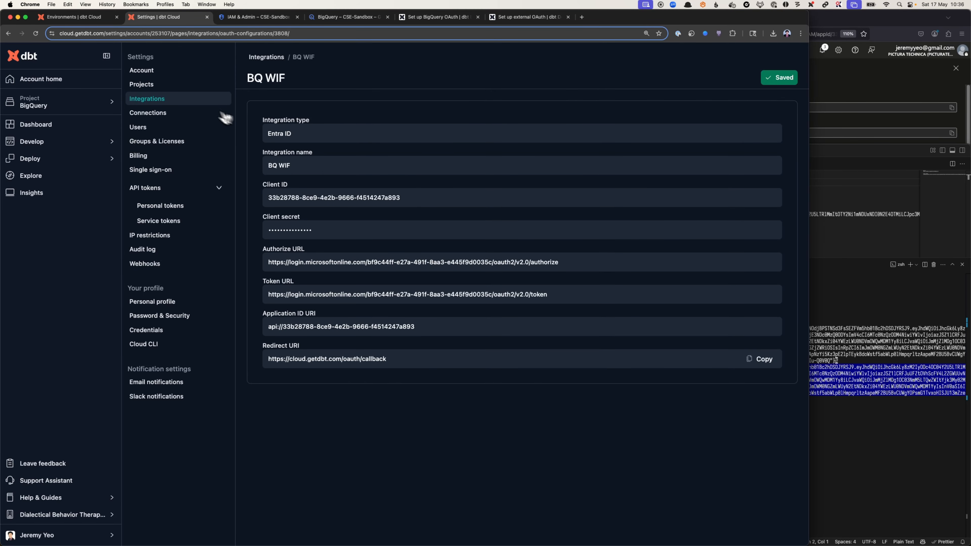
pyautogui.click(175, 116)
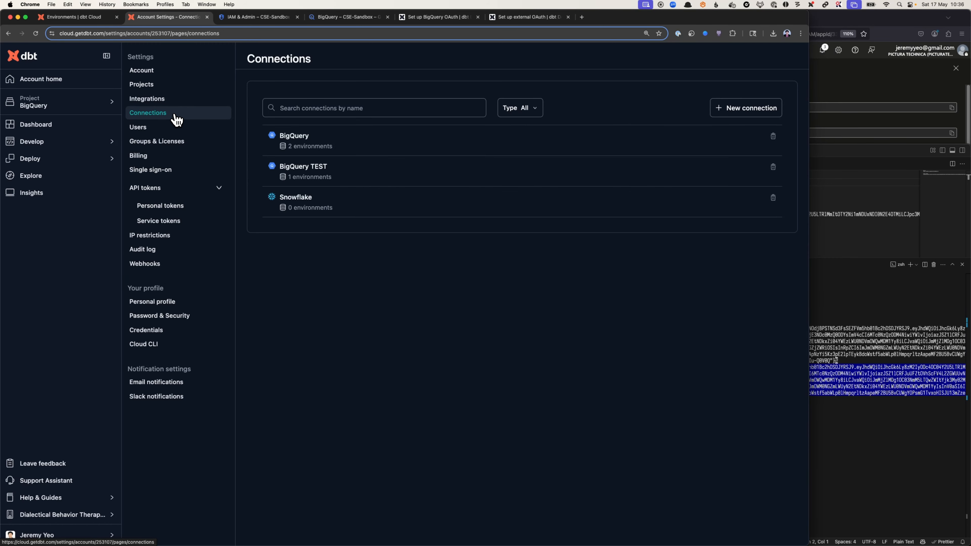
pyautogui.click(755, 108)
pyautogui.click(601, 175)
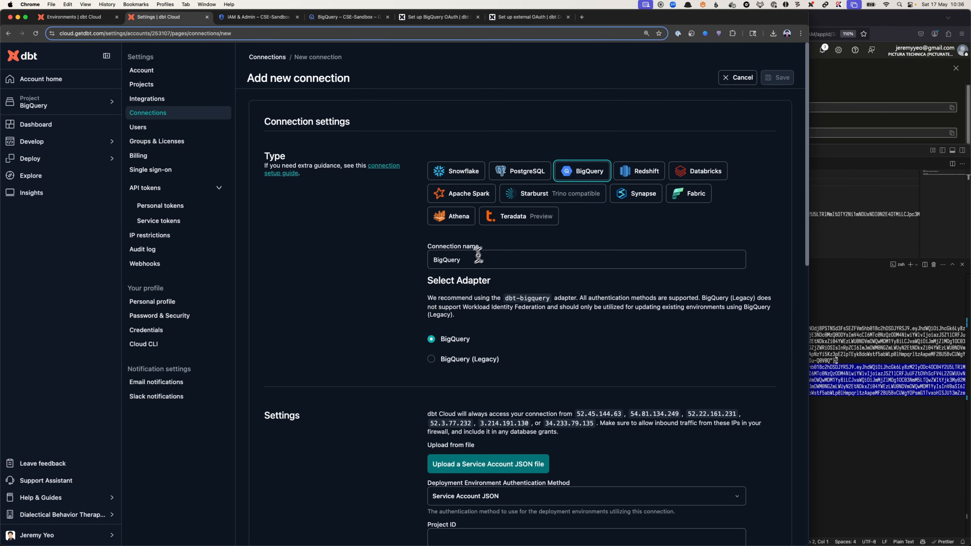
pyautogui.write('WIF')
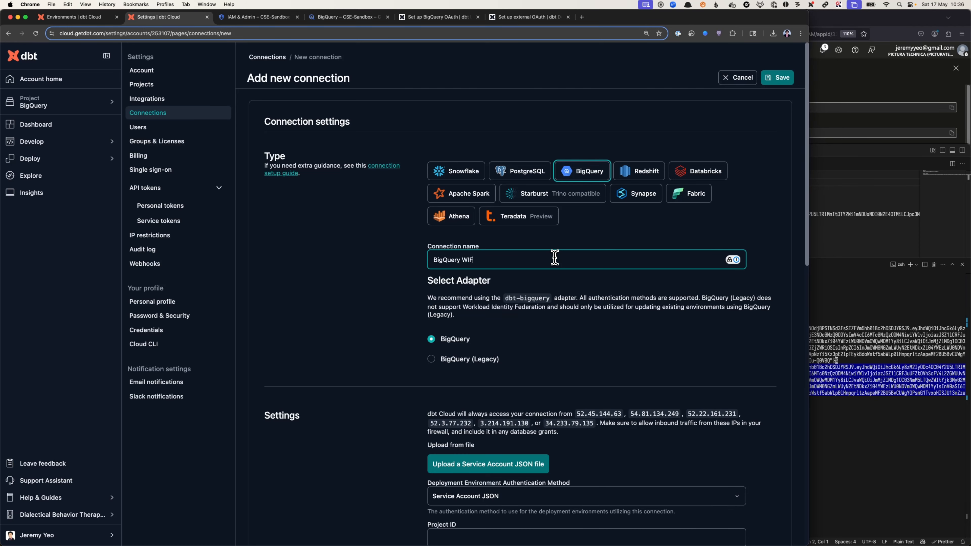
# Step: Set deployment authentication to Workload Identity Federation with project ID cse-sandbox-319708
pyautogui.scroll(-4, 411, 381)
pyautogui.click(496, 343)
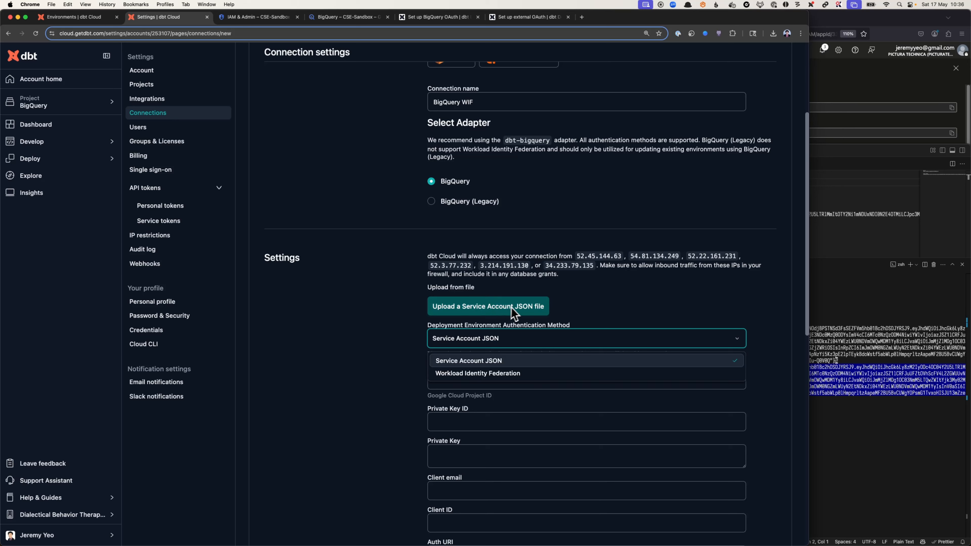
pyautogui.click(478, 374)
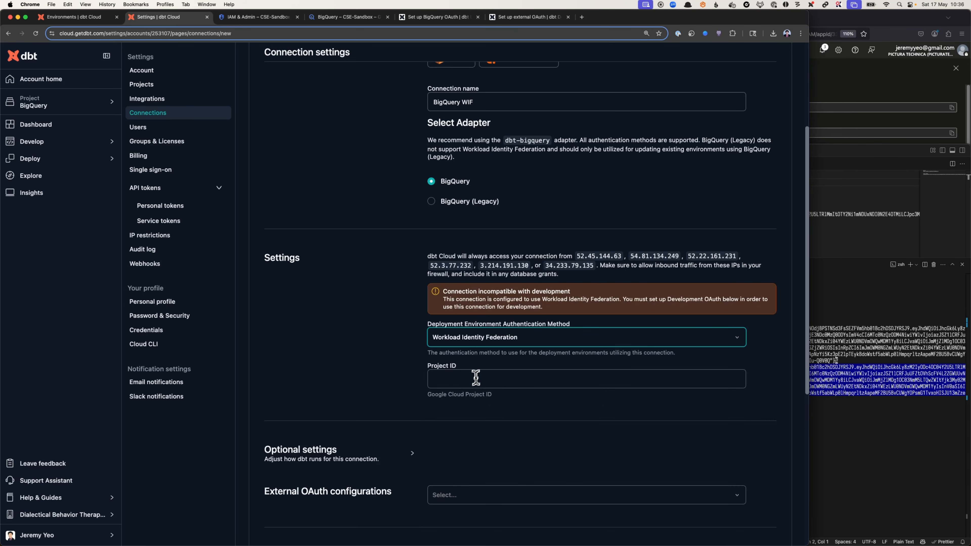
pyautogui.click(470, 382)
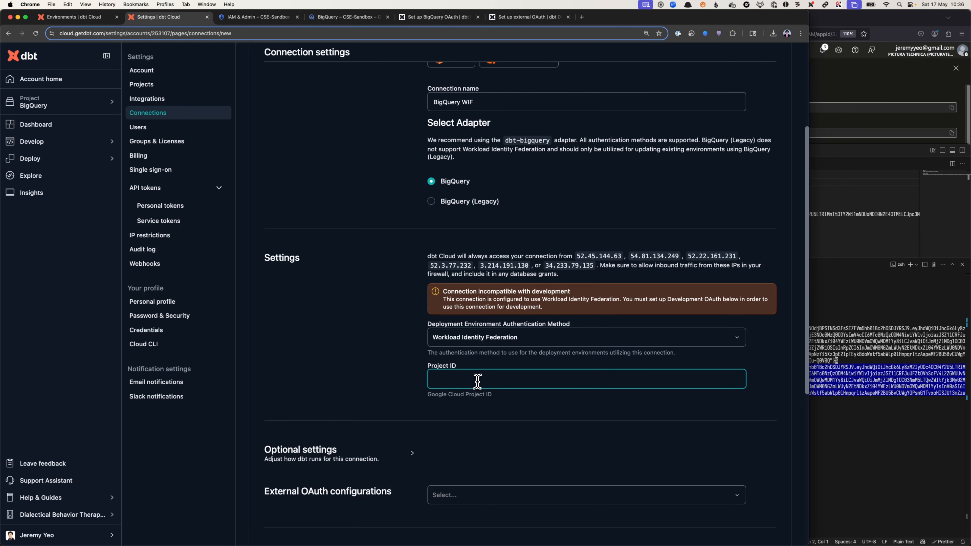
pyautogui.click(258, 17)
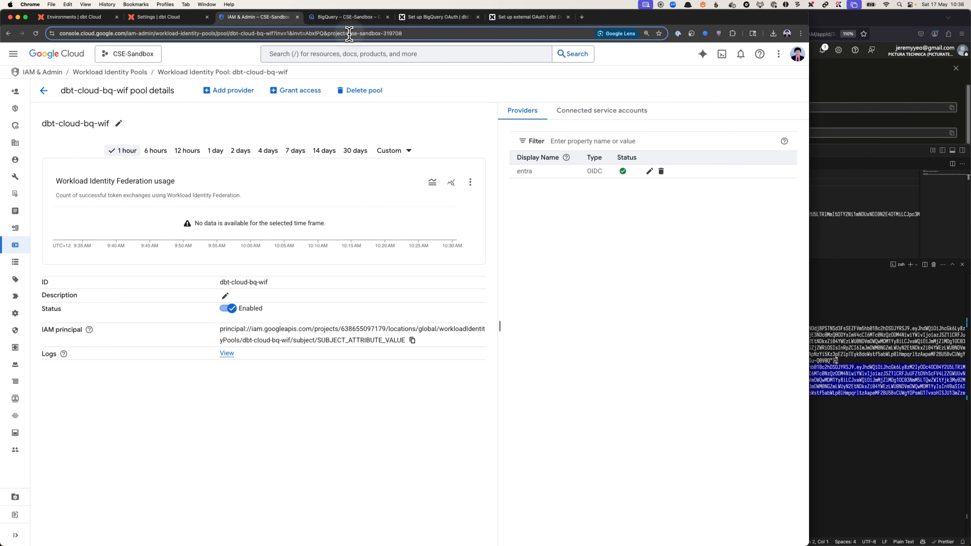
pyautogui.click(168, 20)
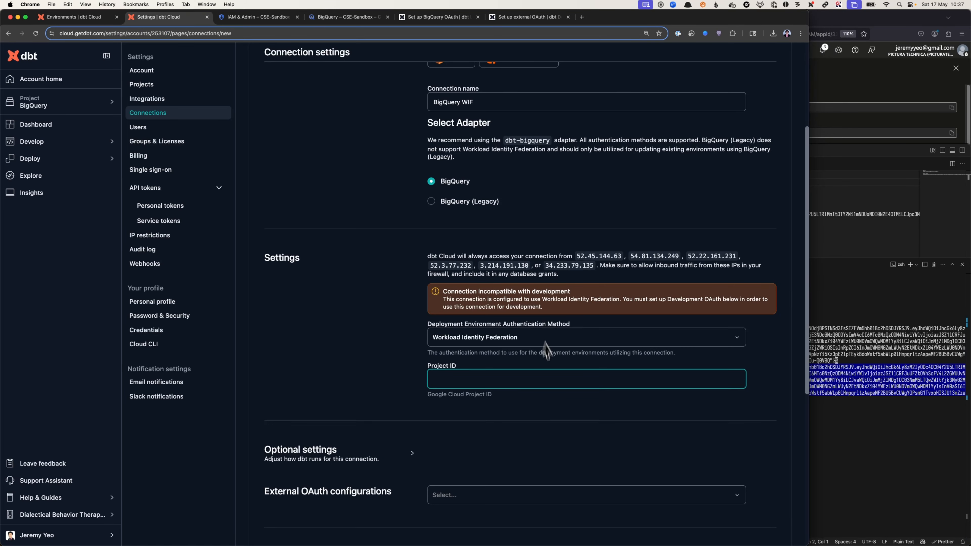
pyautogui.press('super+v')
pyautogui.click(385, 386)
# Step: Select BQ WIF as the connection's external OAuth configuration
pyautogui.scroll(-3, 387, 385)
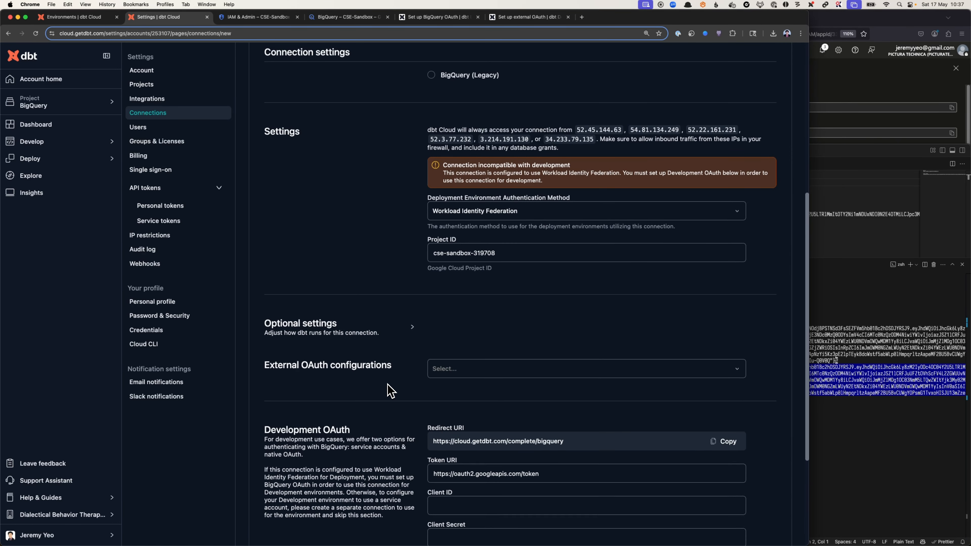
pyautogui.click(485, 368)
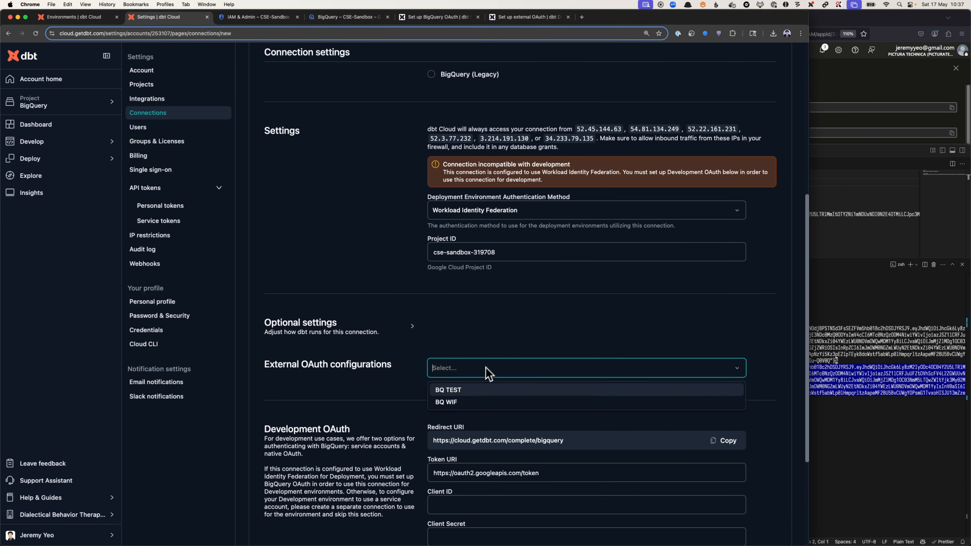
pyautogui.click(451, 403)
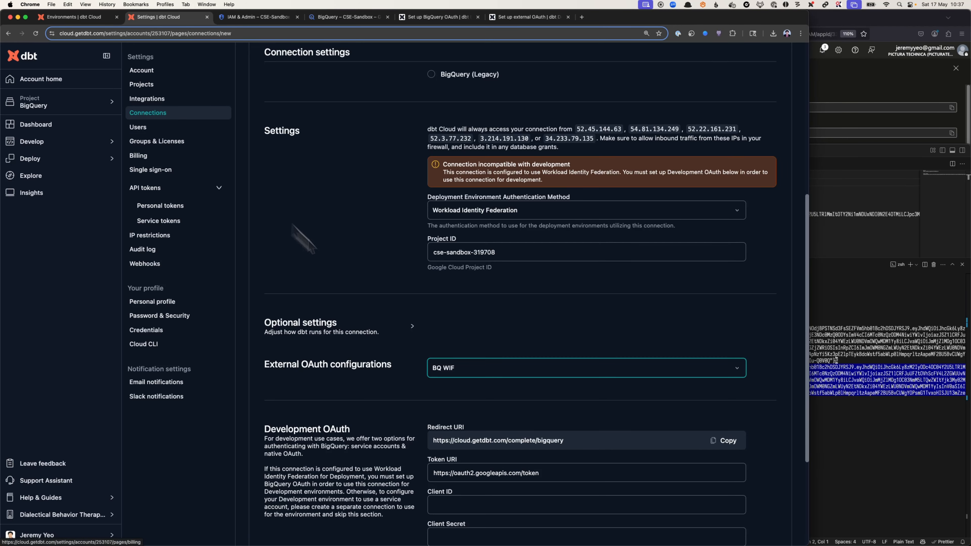
pyautogui.click(469, 373)
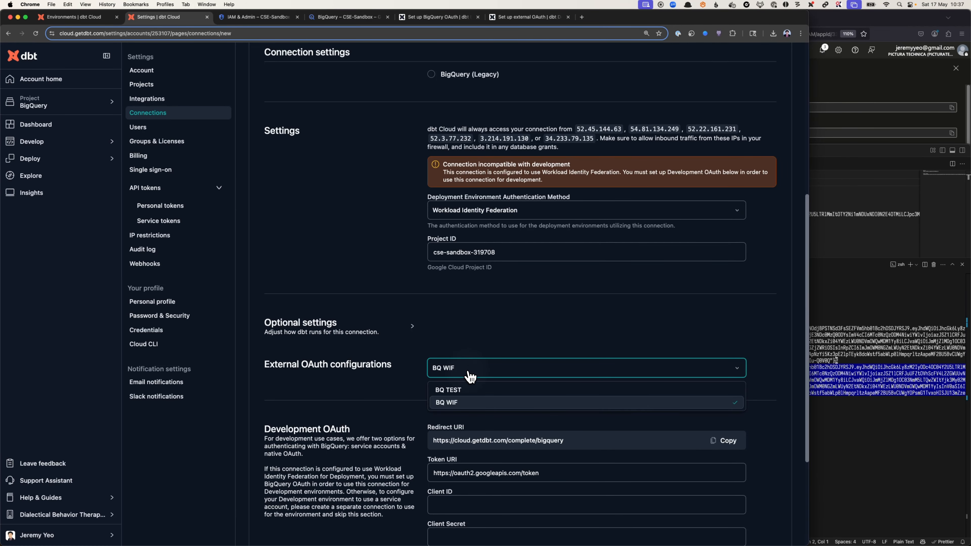
pyautogui.click(464, 404)
# Step: Review the development incompatibility warning and save the BigQuery WIF connection
pyautogui.scroll(-5, 375, 392)
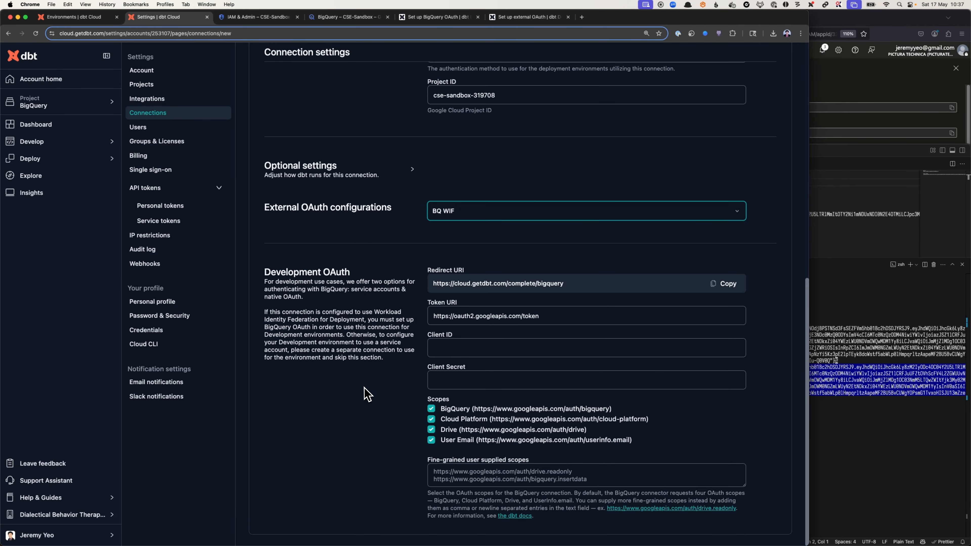
pyautogui.scroll(10, 365, 340)
pyautogui.scroll(-10, 481, 309)
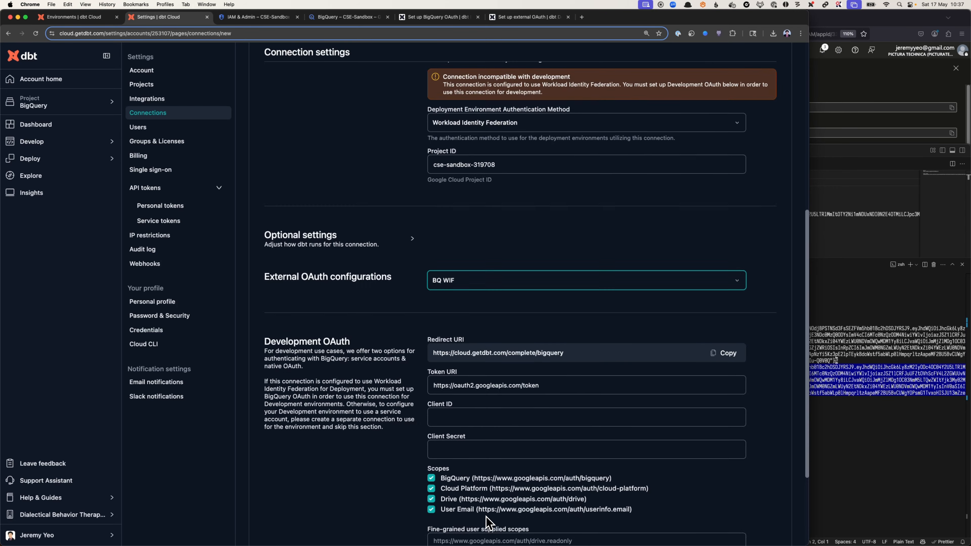
pyautogui.scroll(7, 372, 292)
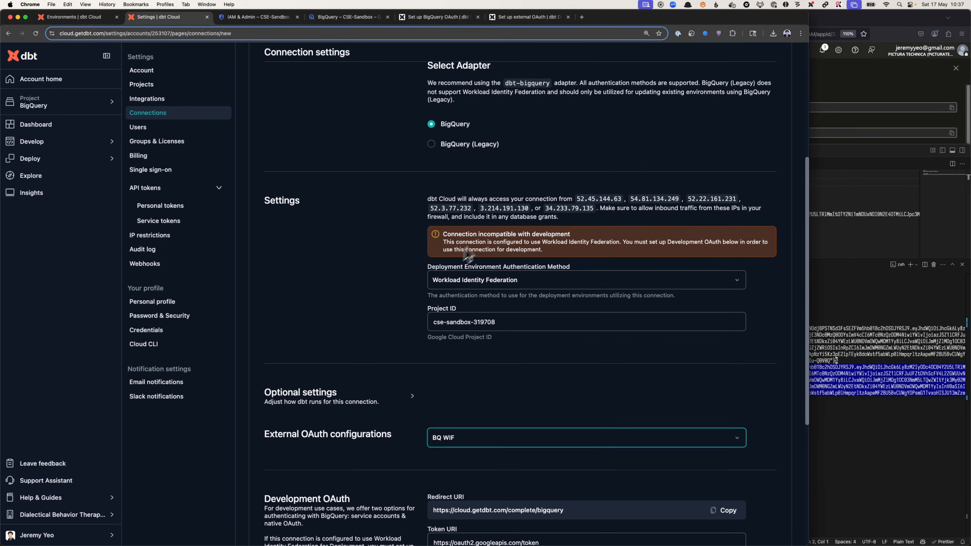
pyautogui.moveTo(560, 254); pyautogui.dragTo(442, 232)
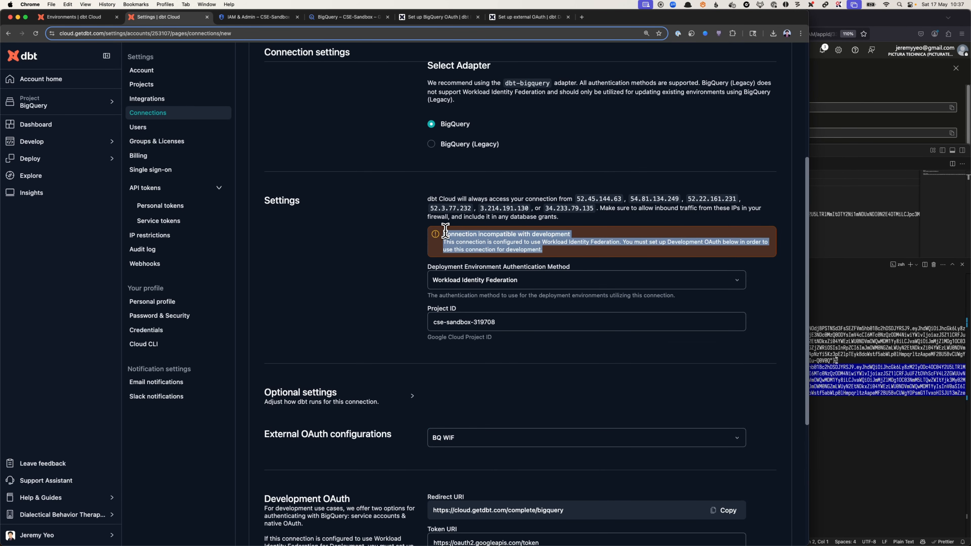
pyautogui.scroll(2, 454, 274)
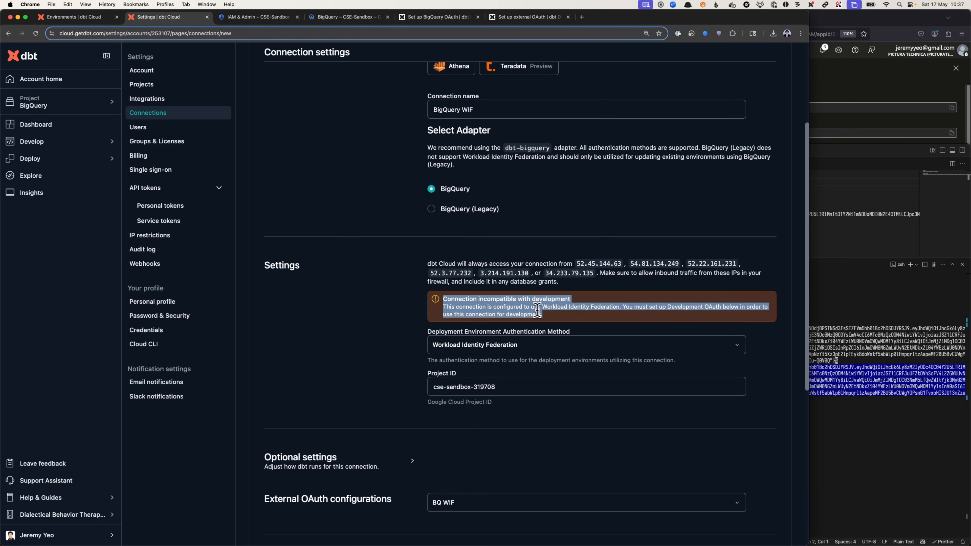
pyautogui.scroll(-5, 377, 319)
pyautogui.scroll(10, 378, 323)
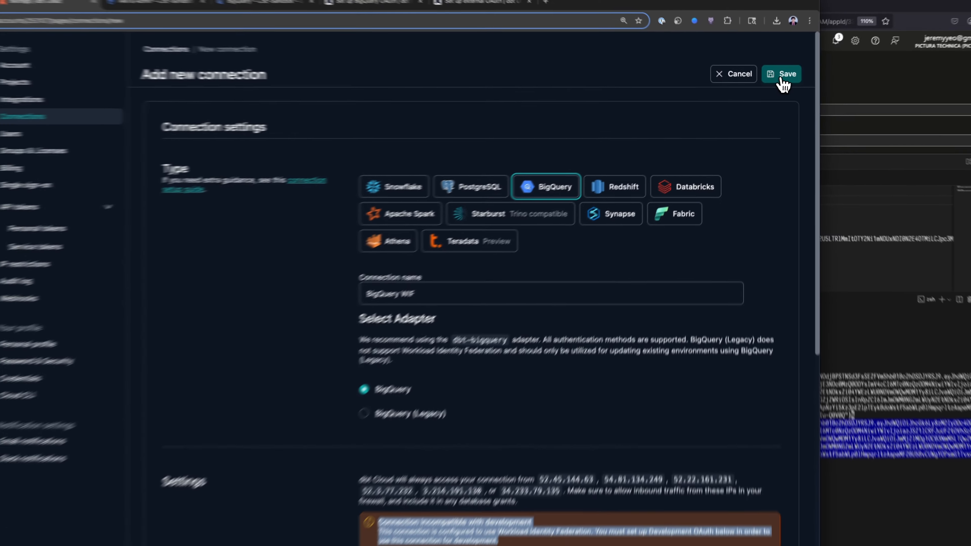
pyautogui.click(779, 79)
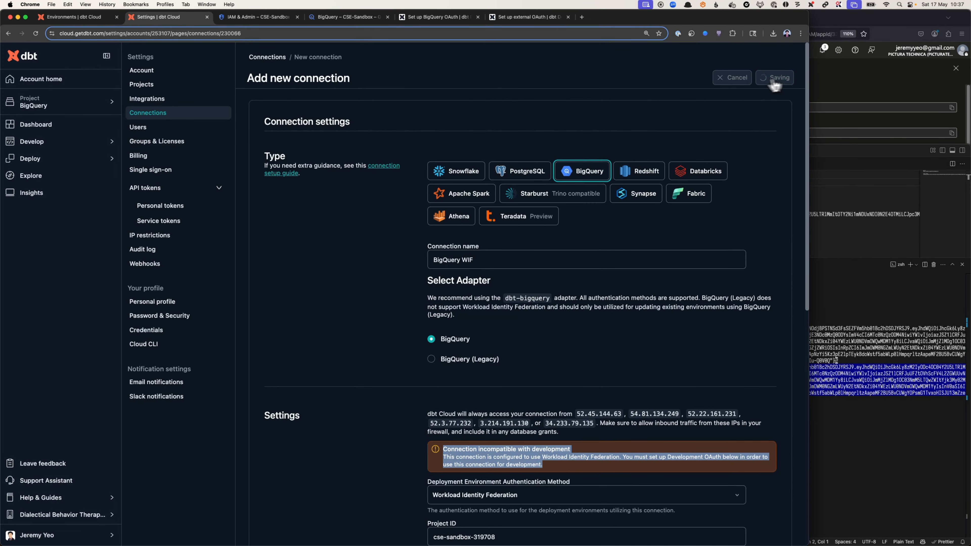
# Step: Switch to the BigQuery project and list its Deployment and Development environments
pyautogui.click(276, 58)
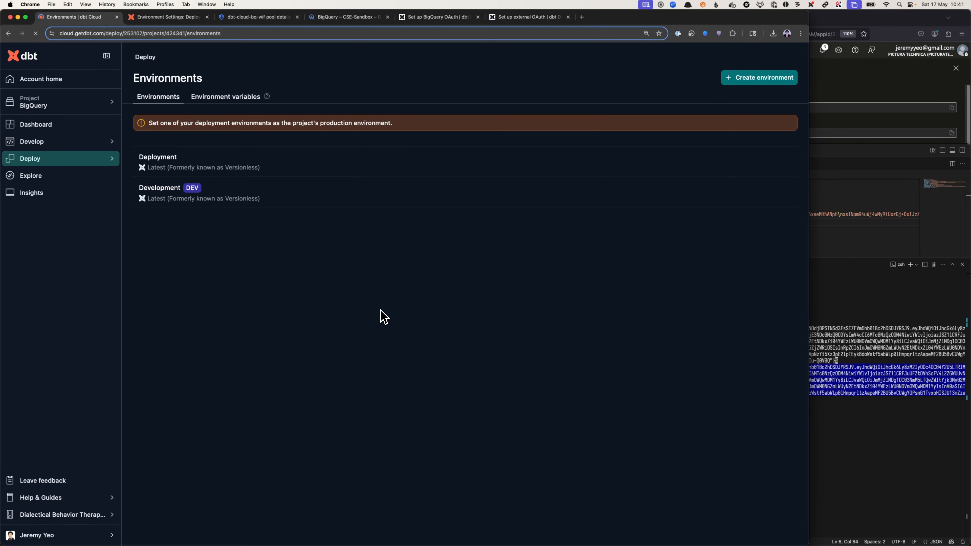
pyautogui.click(98, 108)
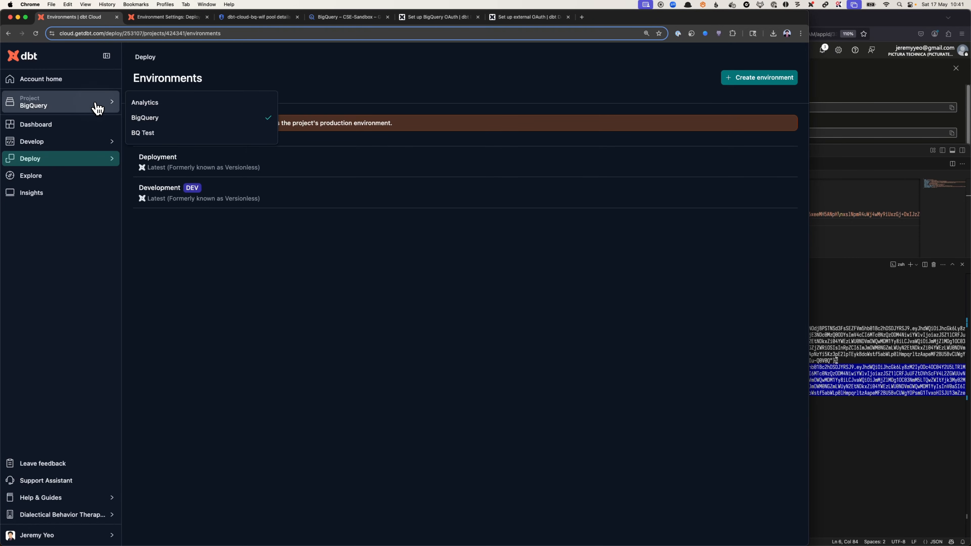
pyautogui.click(187, 125)
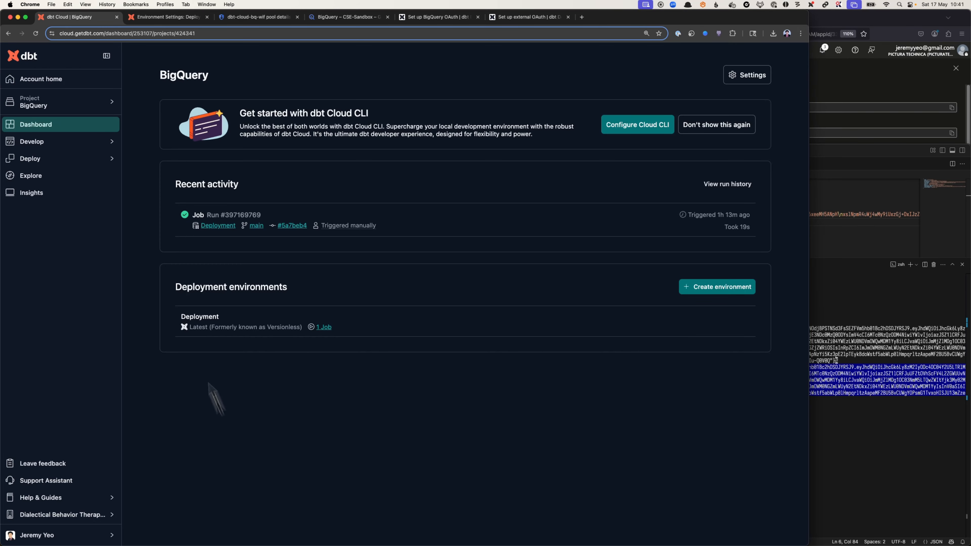
pyautogui.click(79, 164)
pyautogui.click(184, 190)
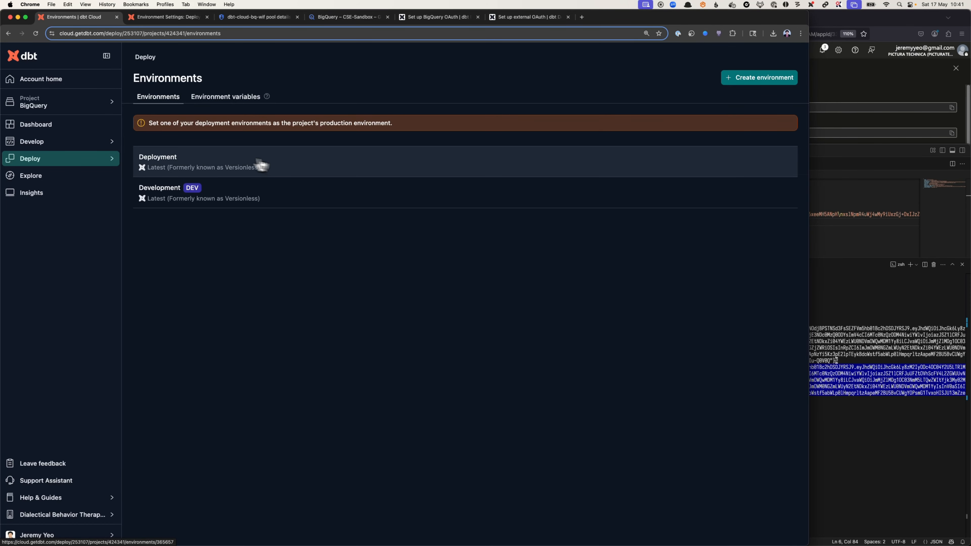
# Step: Create environment 'Deployment WIF' using the BigQuery WIF connection and Workload Identity Federation authentication
pyautogui.click(770, 80)
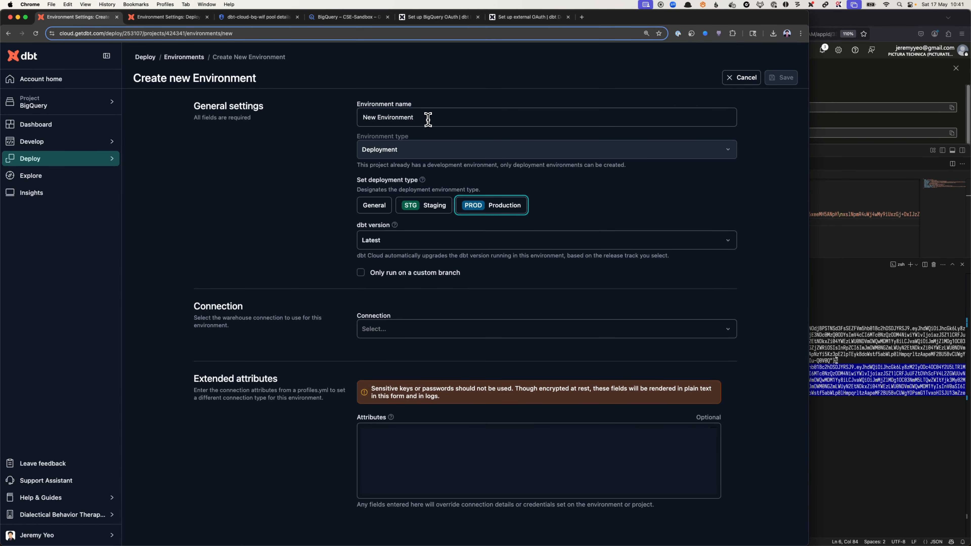
pyautogui.write('Deploy')
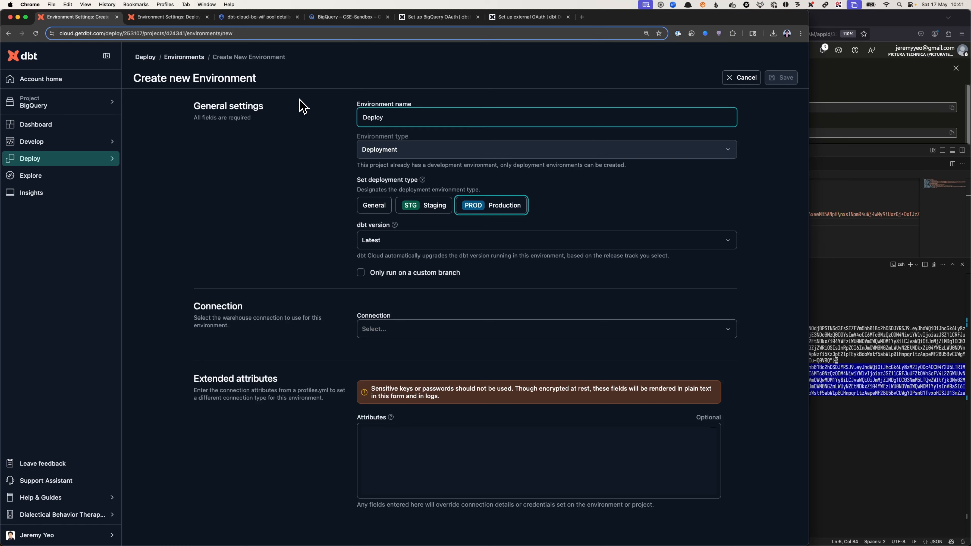
pyautogui.write('ment WIF')
pyautogui.click(253, 209)
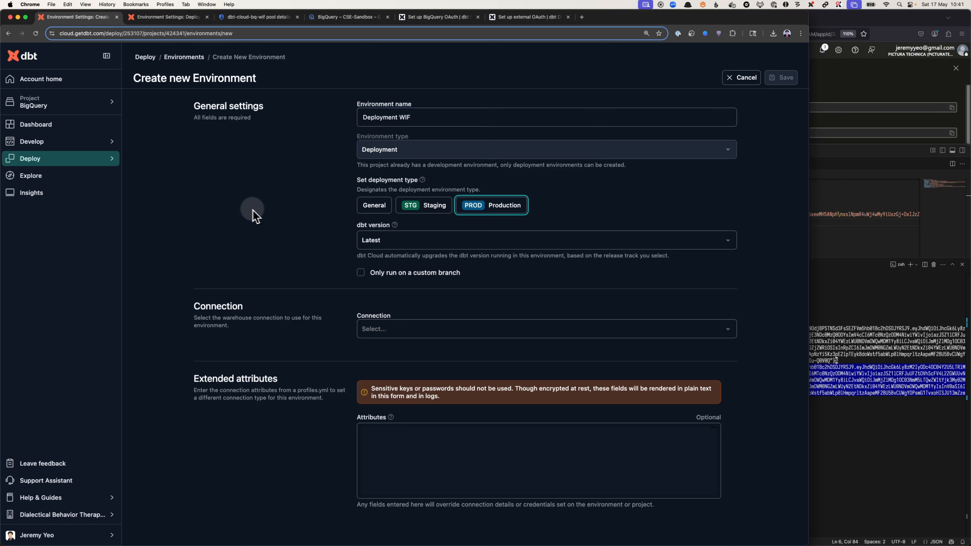
pyautogui.click(398, 336)
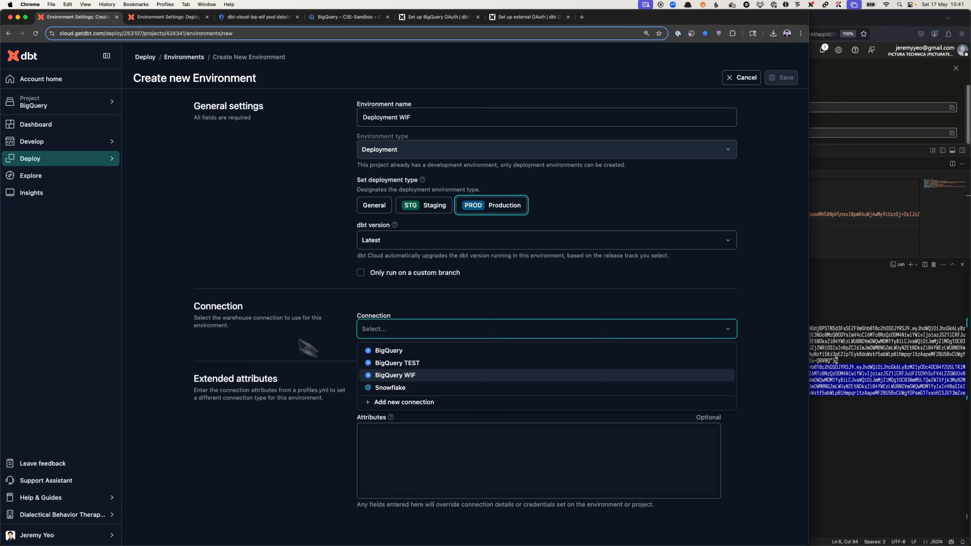
pyautogui.click(401, 375)
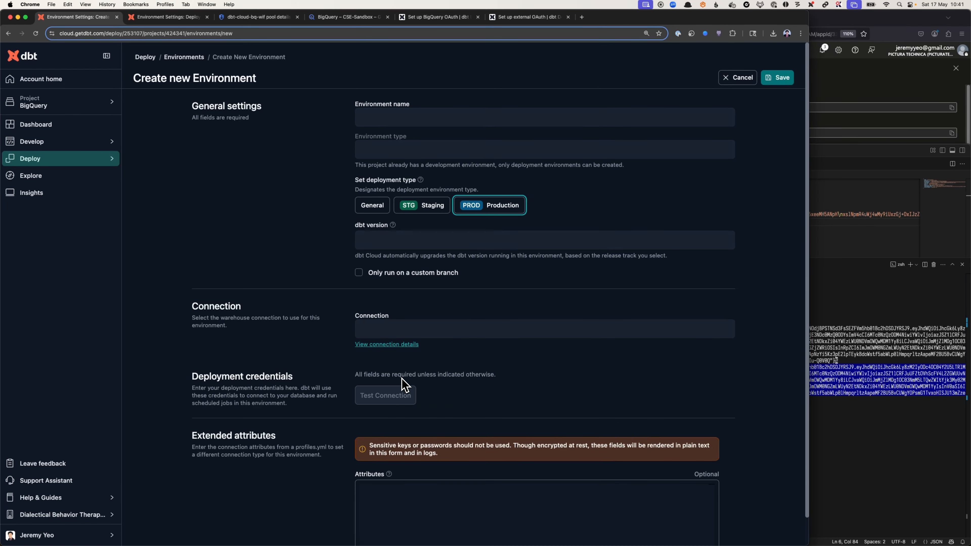
pyautogui.scroll(-3, 393, 330)
pyautogui.click(405, 331)
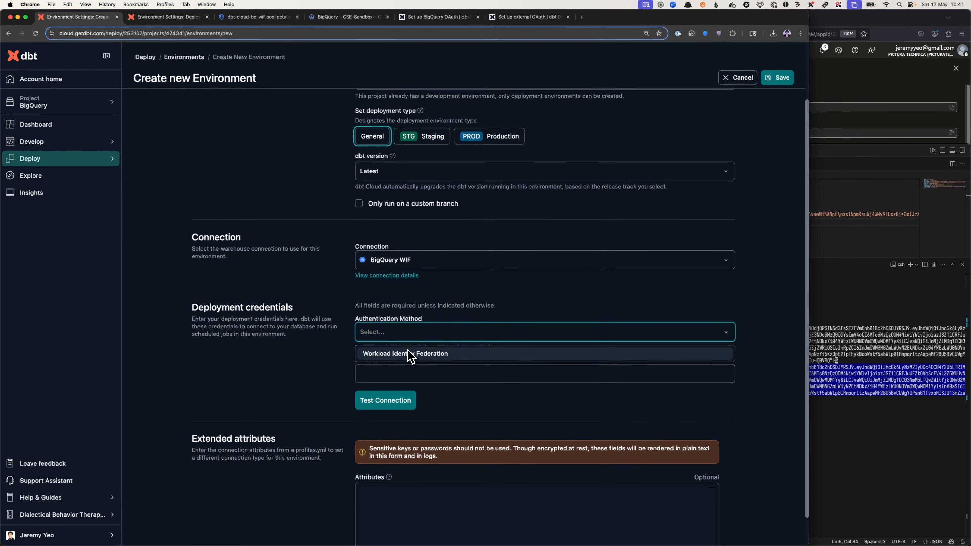
pyautogui.click(408, 356)
pyautogui.click(401, 372)
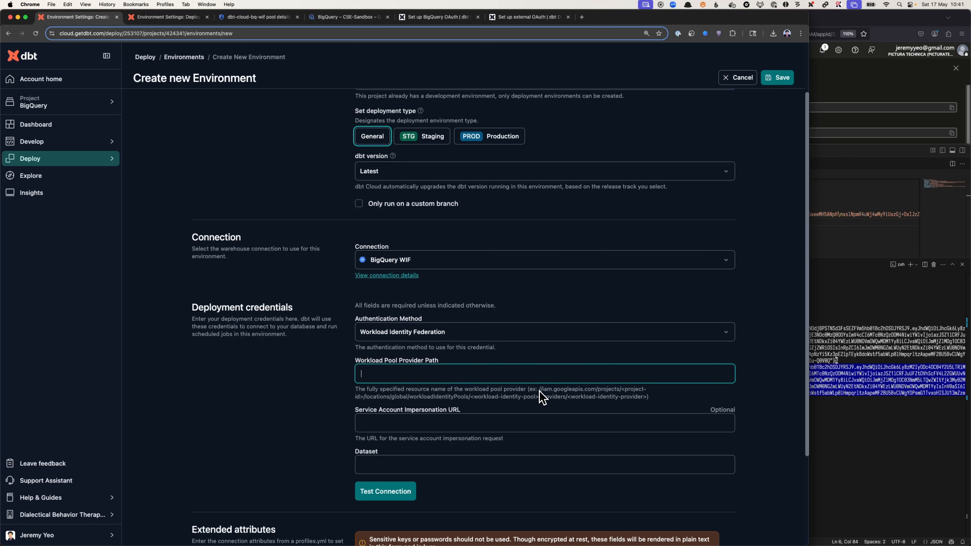
# Step: Paste the example provider path and replace its project-id placeholder with the pool's project number
pyautogui.moveTo(539, 389); pyautogui.dragTo(632, 399)
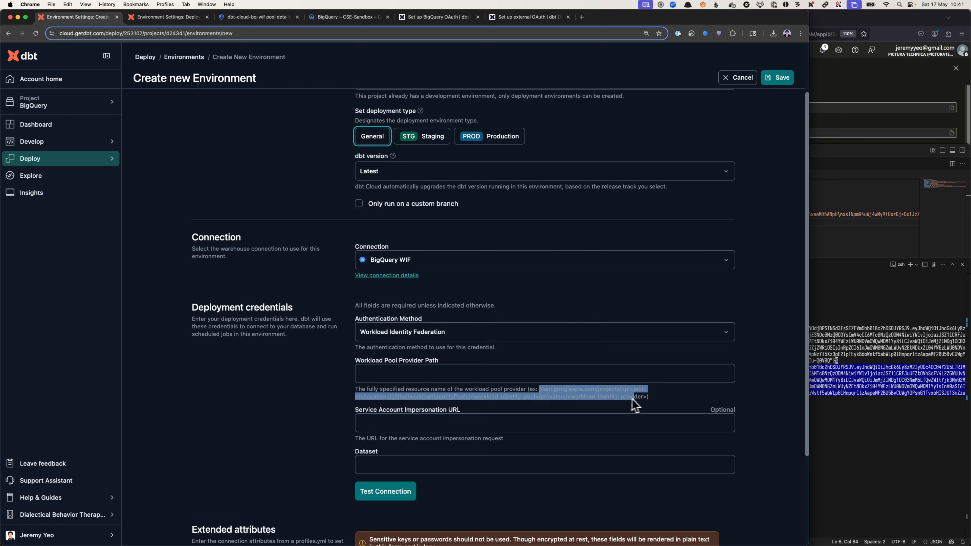
pyautogui.click(478, 370)
pyautogui.write('//iam.googleapis.com/projects/<project-id>/locations/global/workloadIdentityPools/<workload-identity-pool>/providers/<workload-identity-provider>')
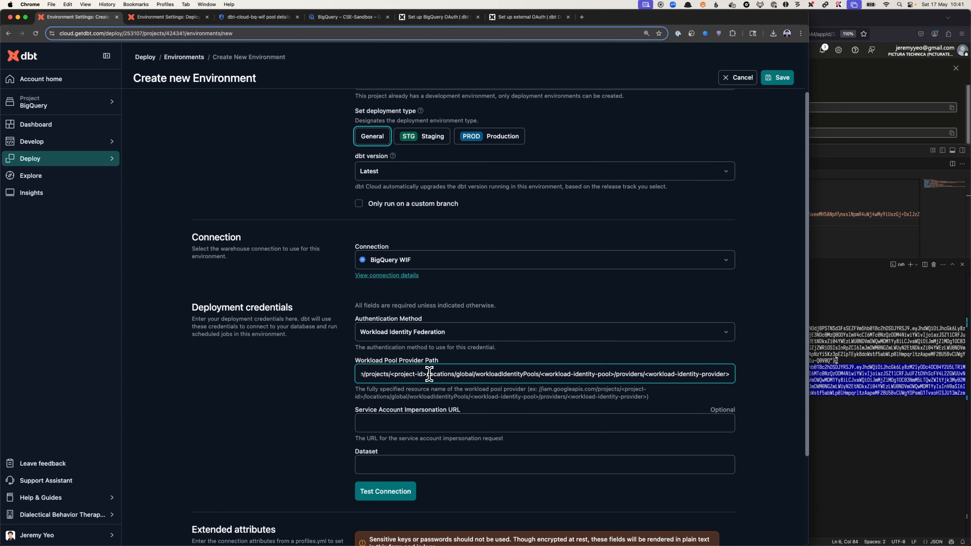
pyautogui.moveTo(426, 374); pyautogui.dragTo(396, 374)
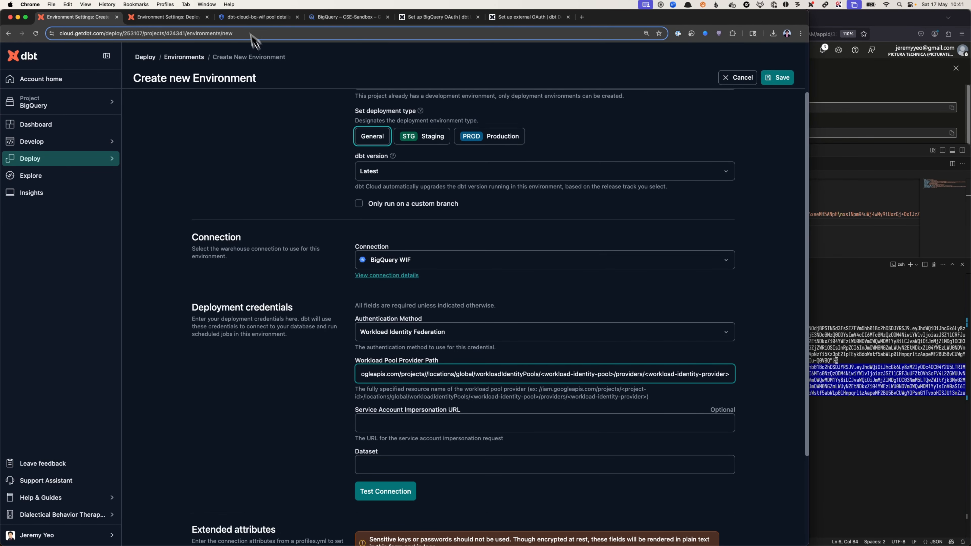
pyautogui.click(246, 17)
pyautogui.doubleClick(363, 329)
pyautogui.press('super+c')
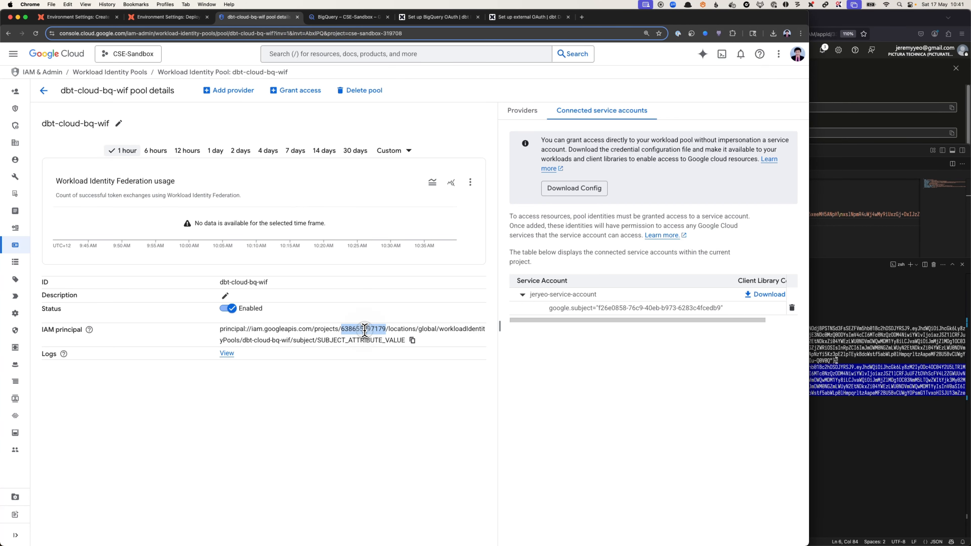
pyautogui.click(107, 18)
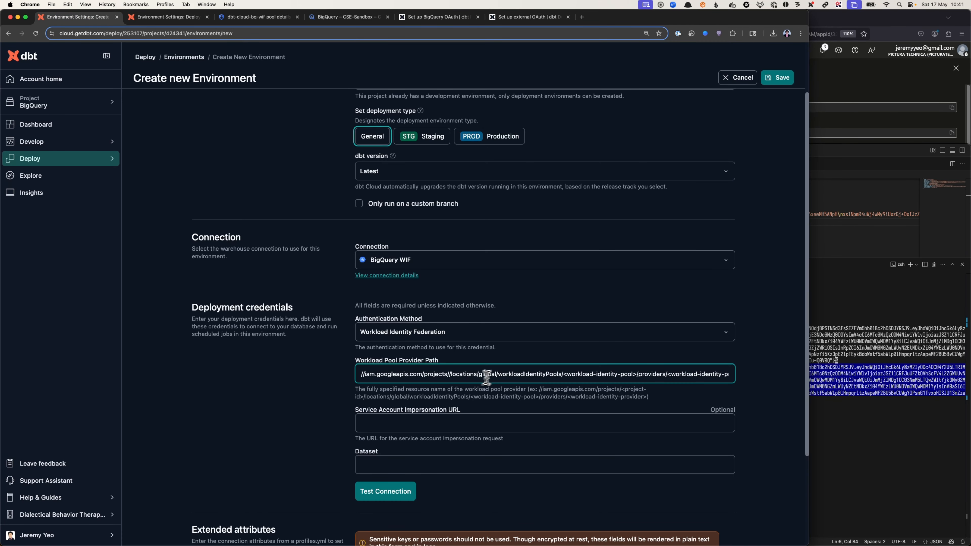
pyautogui.press('super+v')
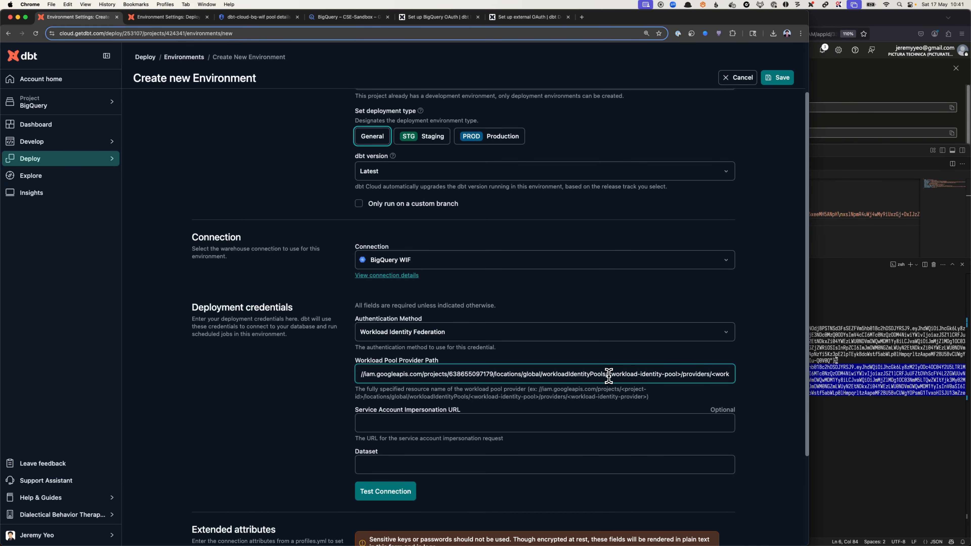
# Step: Replace the pool placeholder with dbt-cloud-bq-wif and delete the trailing provider placeholder
pyautogui.moveTo(620, 375); pyautogui.dragTo(677, 375)
pyautogui.click(251, 19)
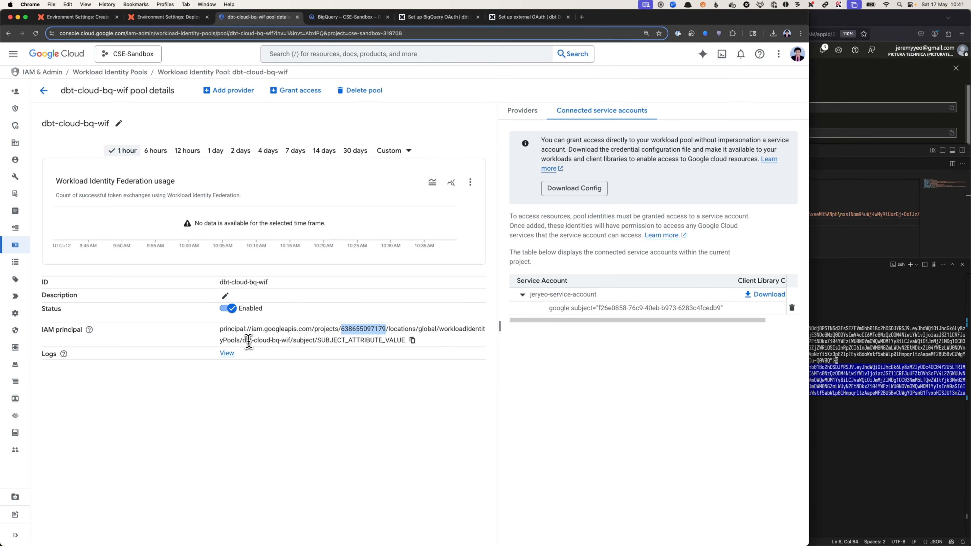
pyautogui.moveTo(242, 341); pyautogui.dragTo(284, 343)
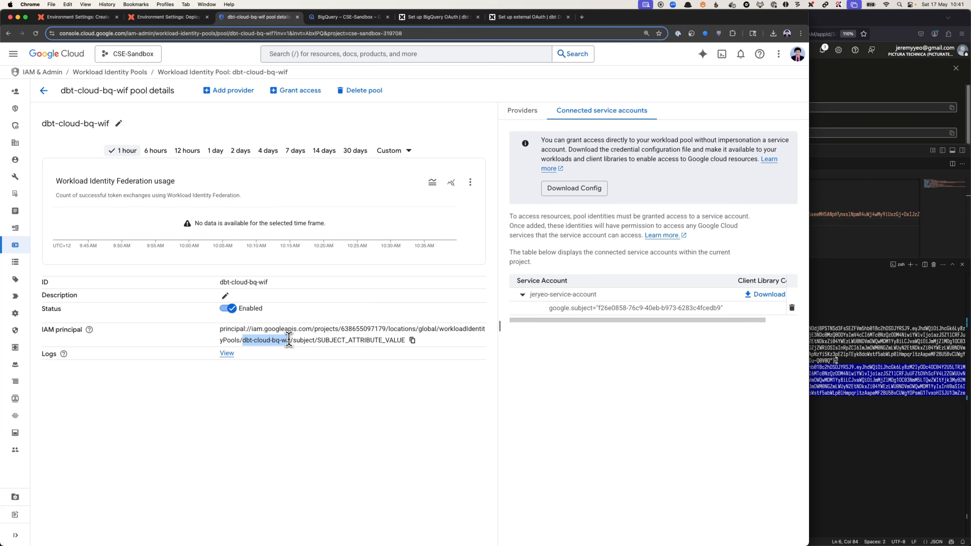
pyautogui.click(91, 17)
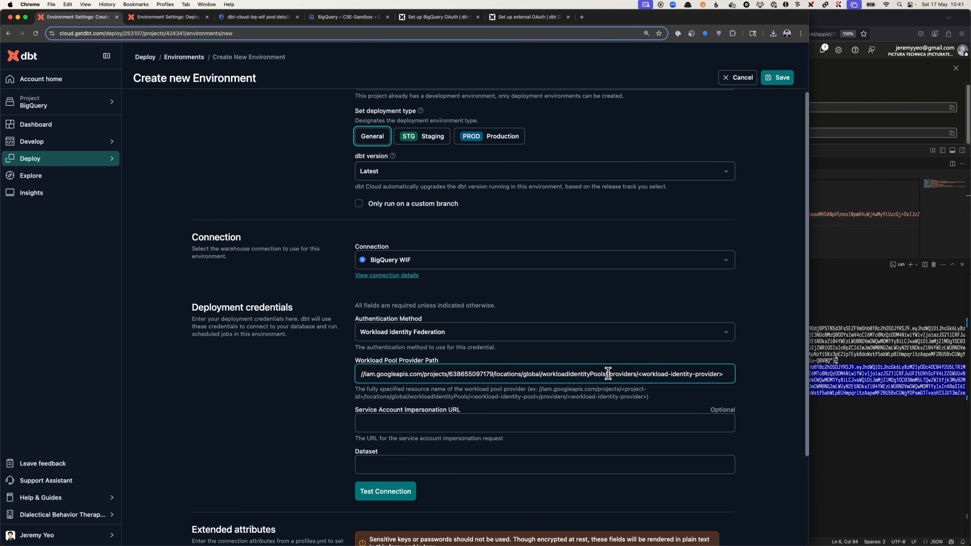
pyautogui.press('super+Right')
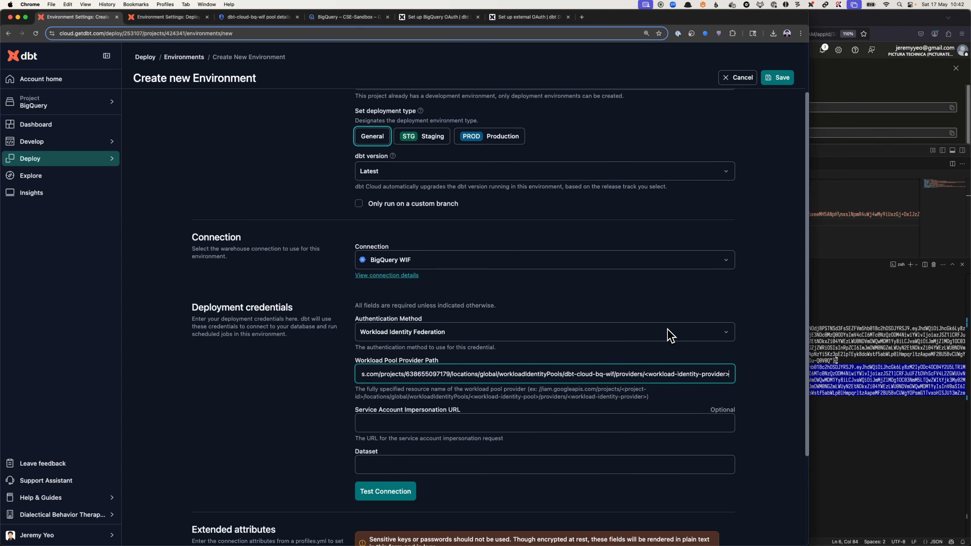
pyautogui.moveTo(645, 377); pyautogui.dragTo(729, 375)
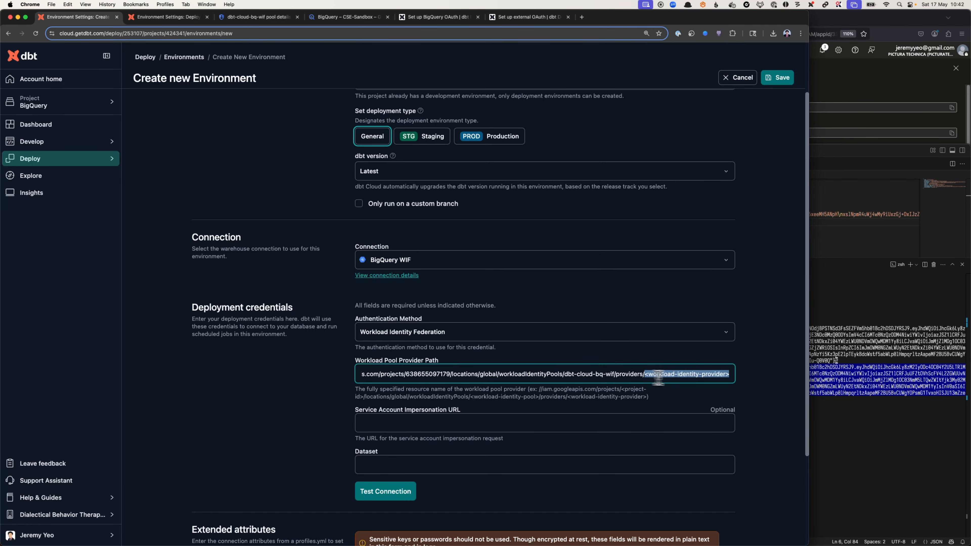
pyautogui.press('BackSpace')
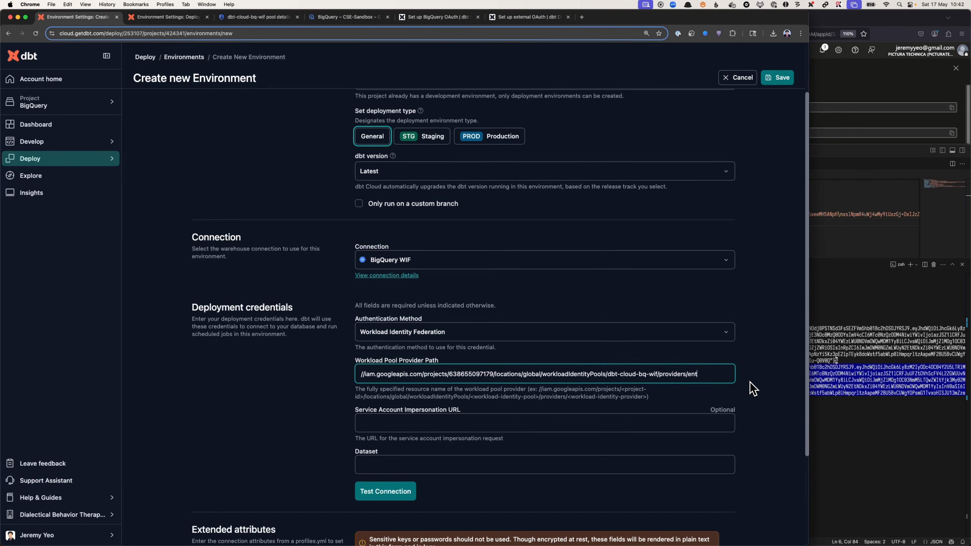
# Step: Check the pool's Providers tab and open the existing Deployment environment settings
pyautogui.click(253, 17)
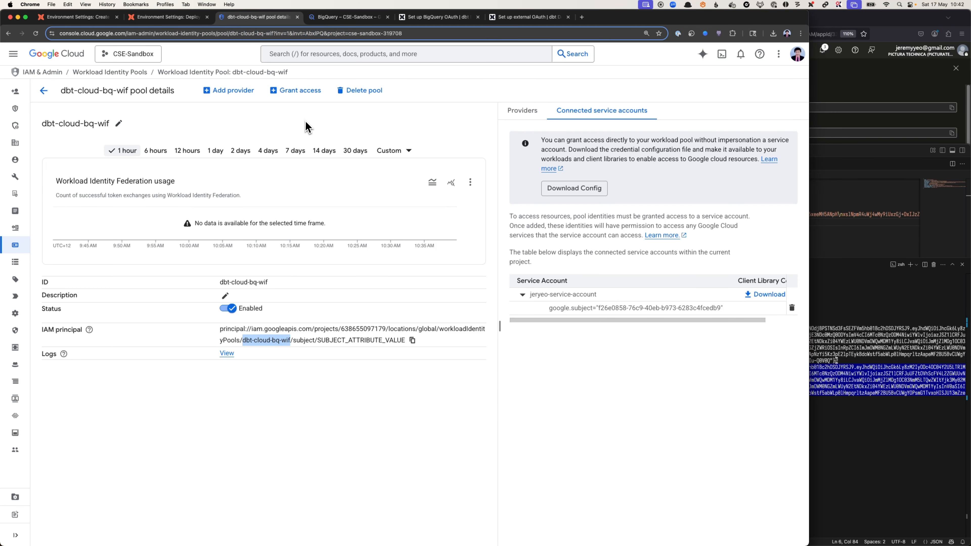
pyautogui.click(528, 112)
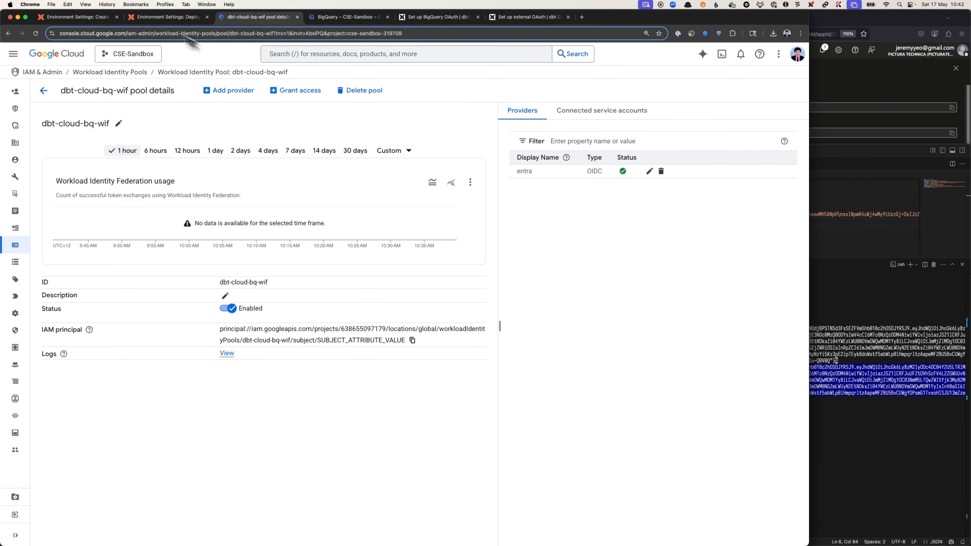
pyautogui.click(145, 18)
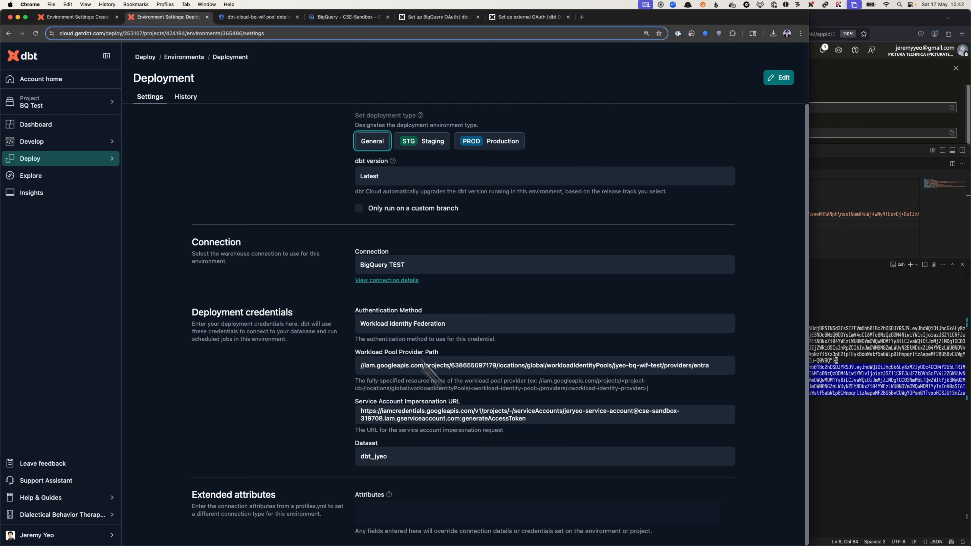
# Step: Copy the example impersonation URL from the BigQuery WIF setup docs
pyautogui.click(73, 17)
pyautogui.click(405, 422)
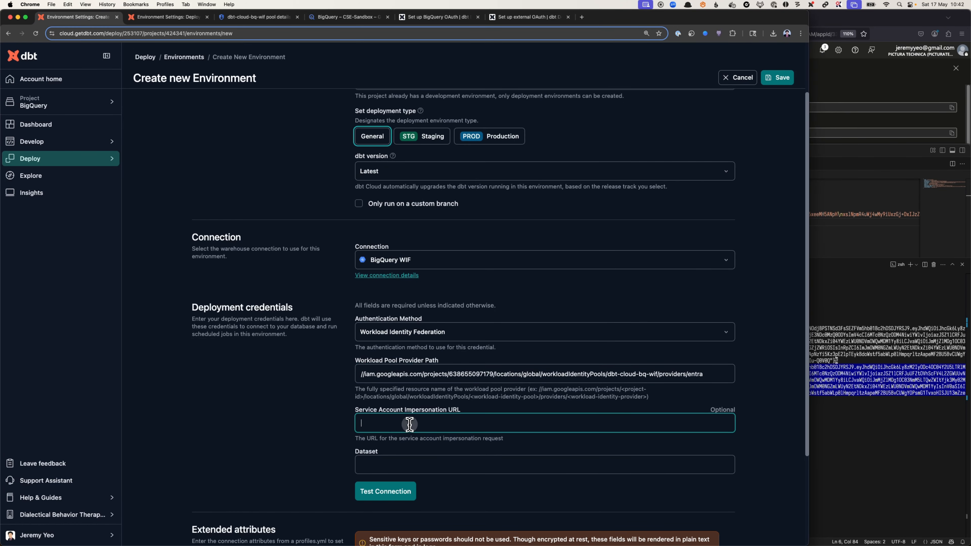
pyautogui.scroll(-3, 382, 402)
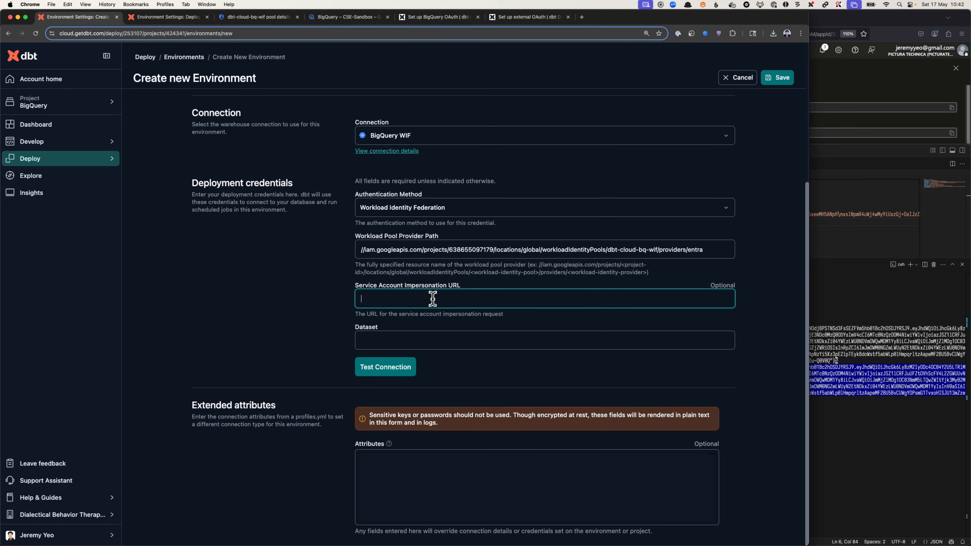
pyautogui.click(508, 19)
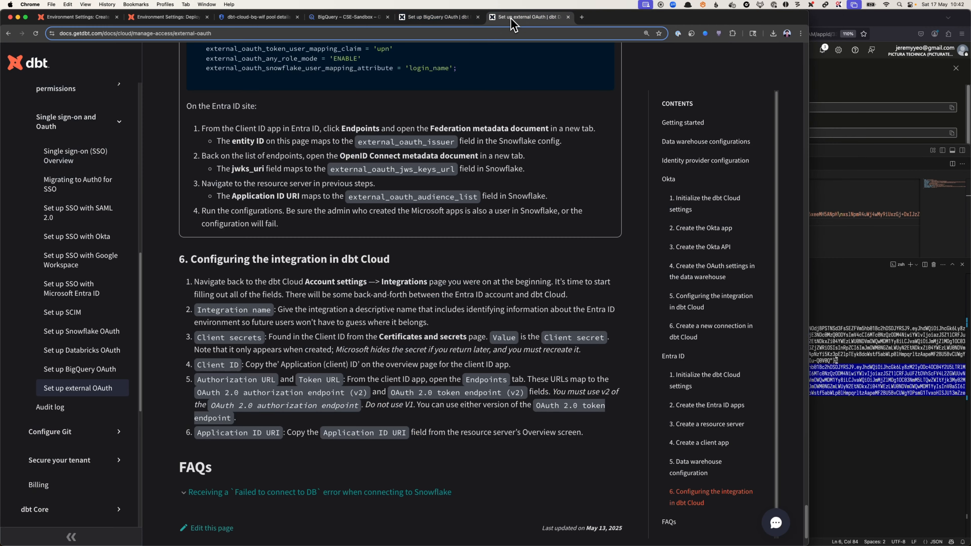
pyautogui.click(450, 18)
pyautogui.scroll(-1, 344, 348)
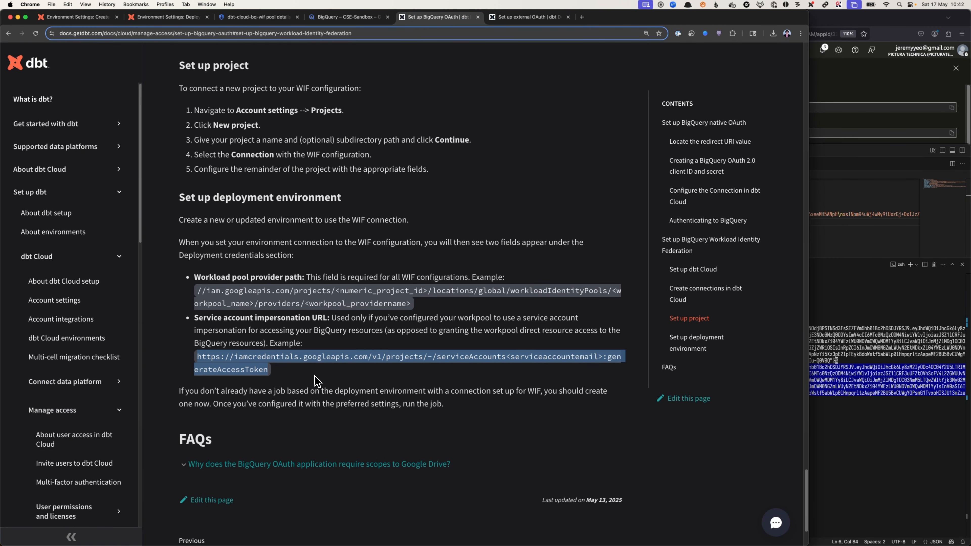
pyautogui.click(229, 366)
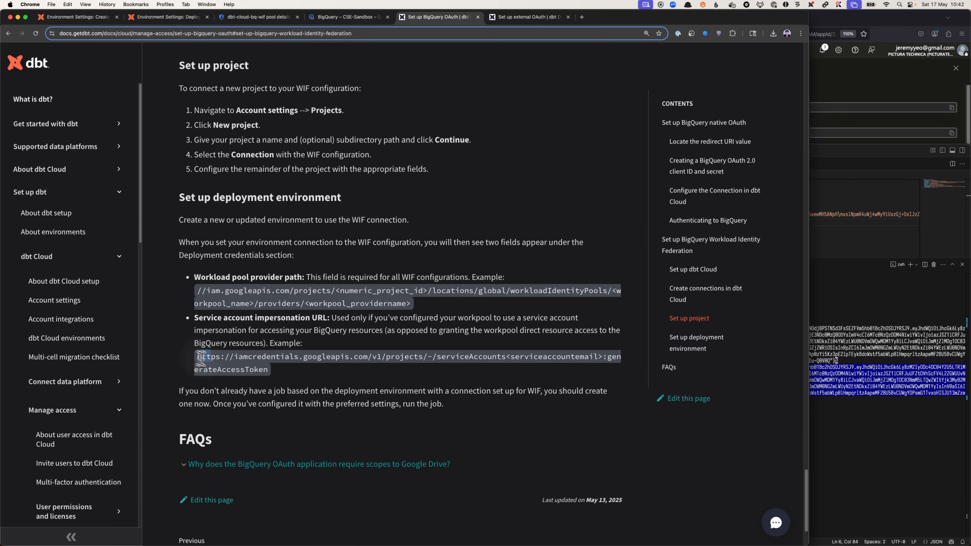
pyautogui.moveTo(198, 356); pyautogui.dragTo(277, 382)
pyautogui.press('super+c')
# Step: Paste the generateAccessToken template URL into Service Account Impersonation URL, keeping the <serviceaccountemail> placeholder
pyautogui.click(72, 17)
pyautogui.click(426, 300)
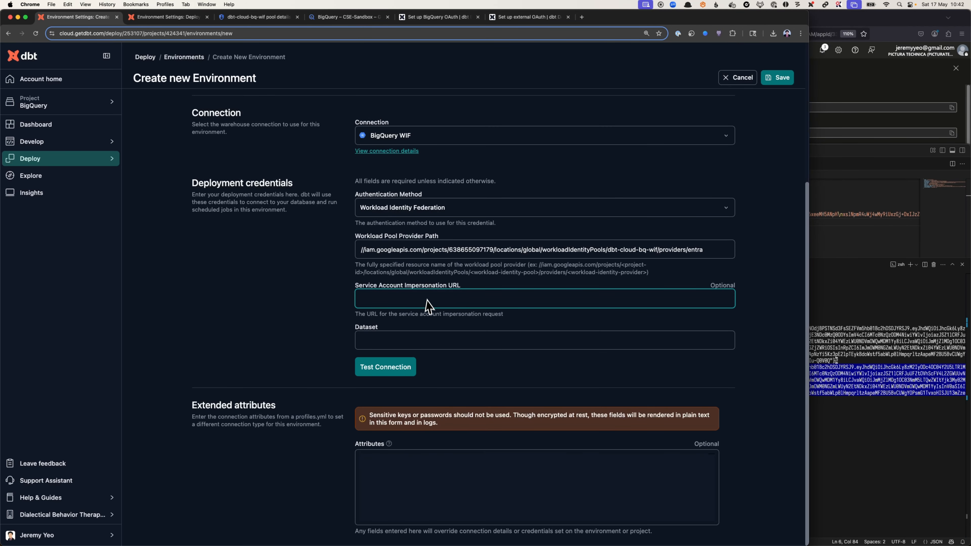
pyautogui.press('super+v')
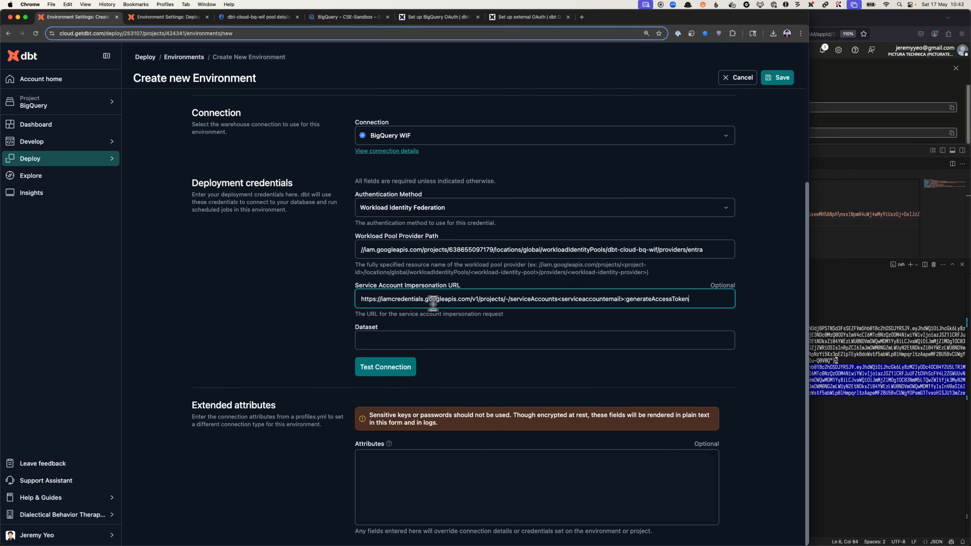
pyautogui.click(556, 298)
pyautogui.write('/')
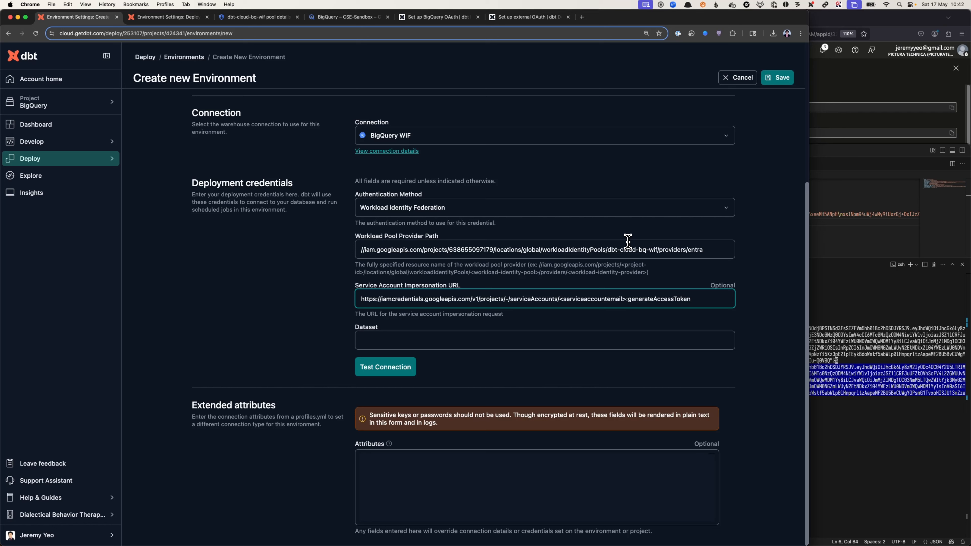
pyautogui.moveTo(625, 299); pyautogui.dragTo(558, 300)
pyautogui.press('BackSpace')
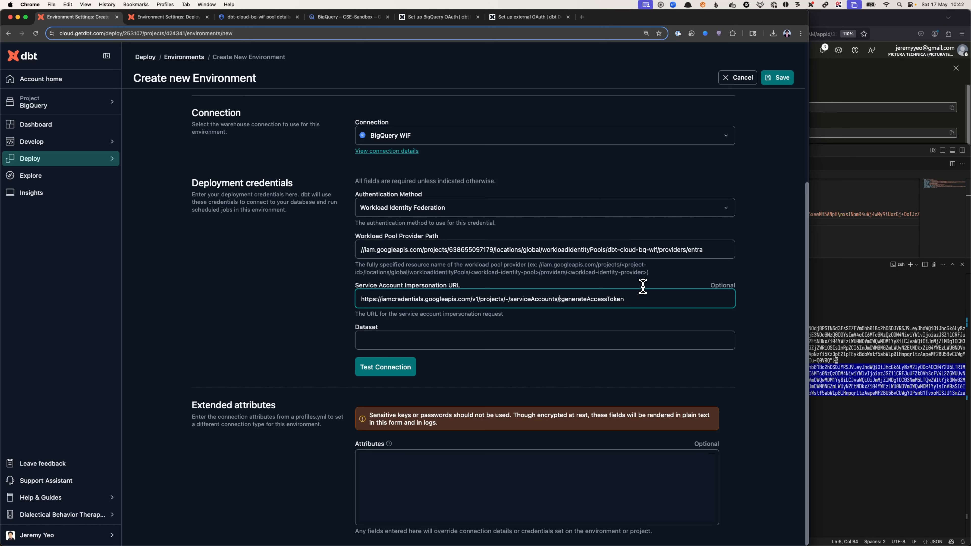
pyautogui.press('super+v')
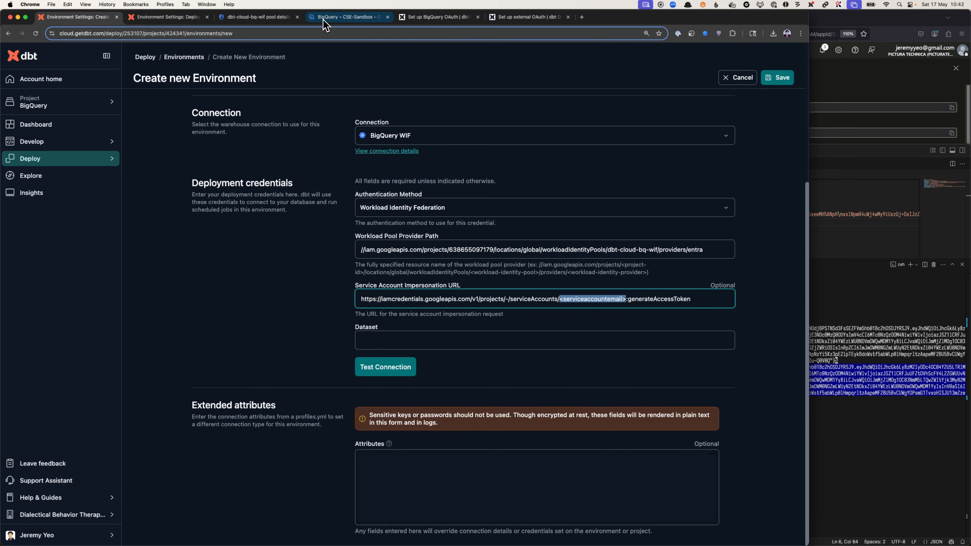
pyautogui.click(323, 18)
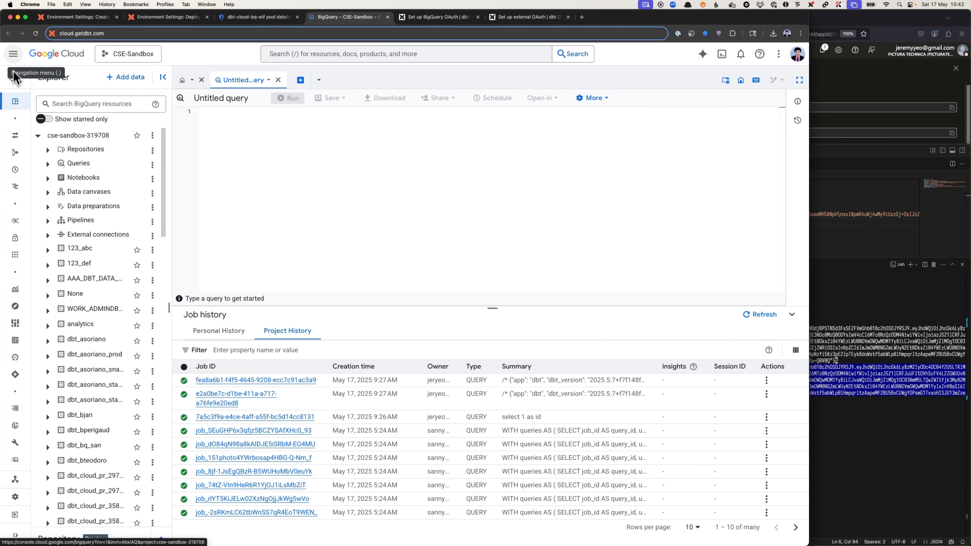
# Step: Filter IAM Service Accounts for the pool's account, open it and copy its email
pyautogui.click(260, 18)
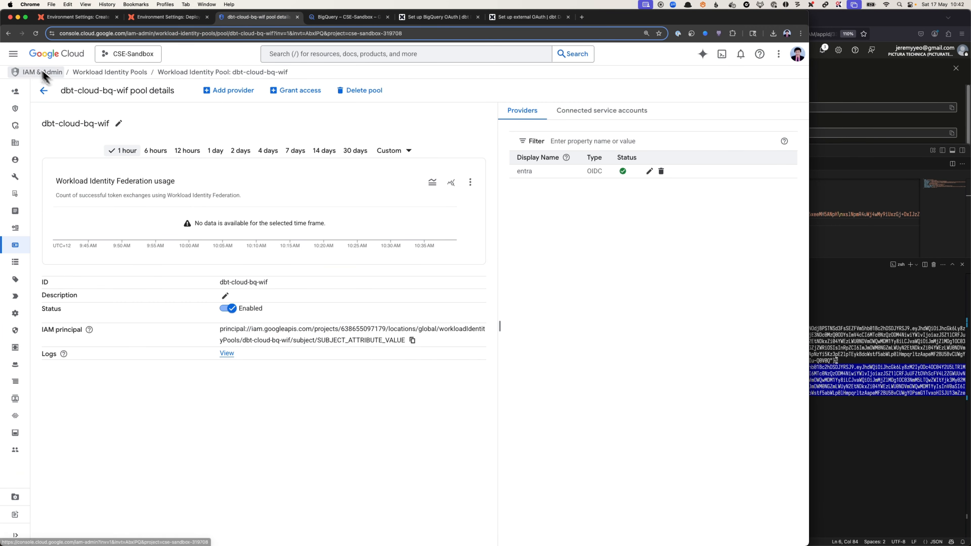
pyautogui.click(14, 55)
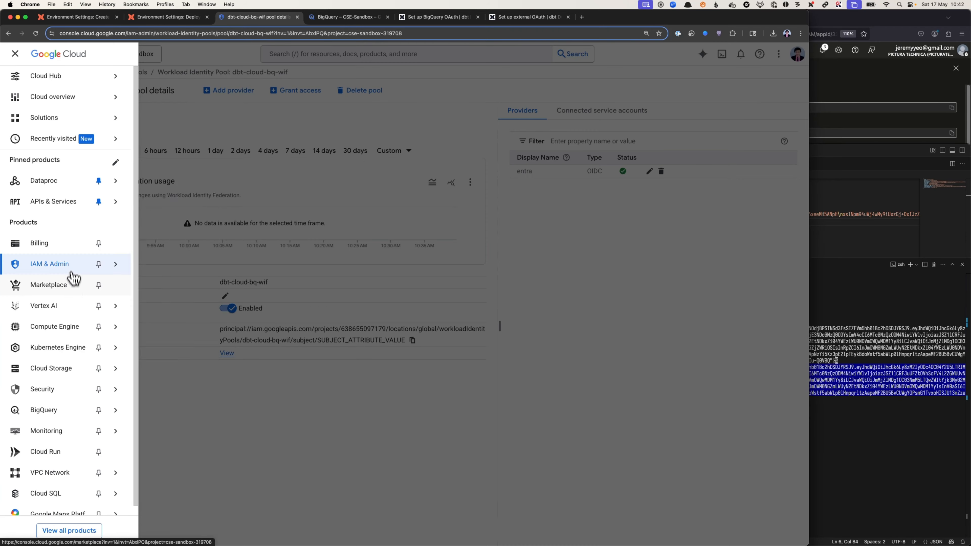
pyautogui.moveTo(88, 269)
pyautogui.click(175, 300)
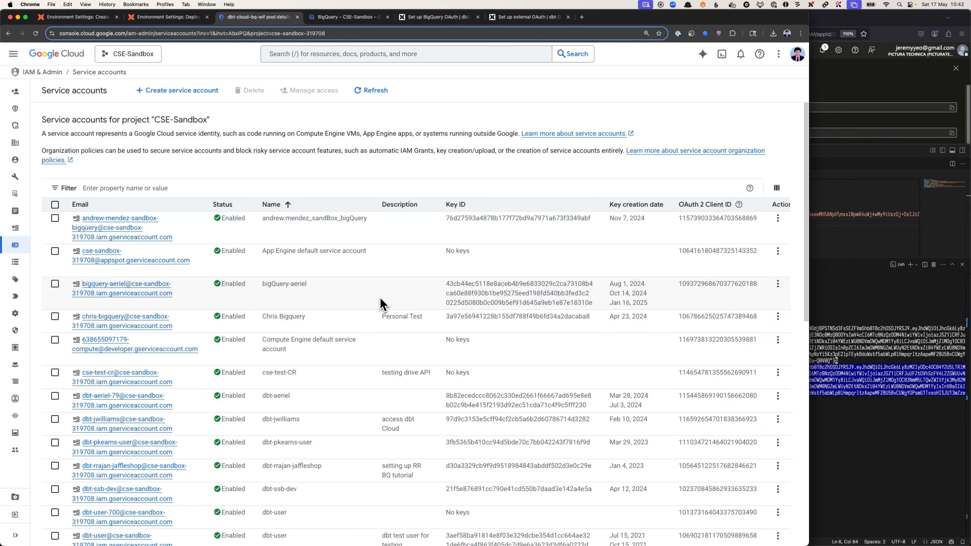
pyautogui.click(119, 188)
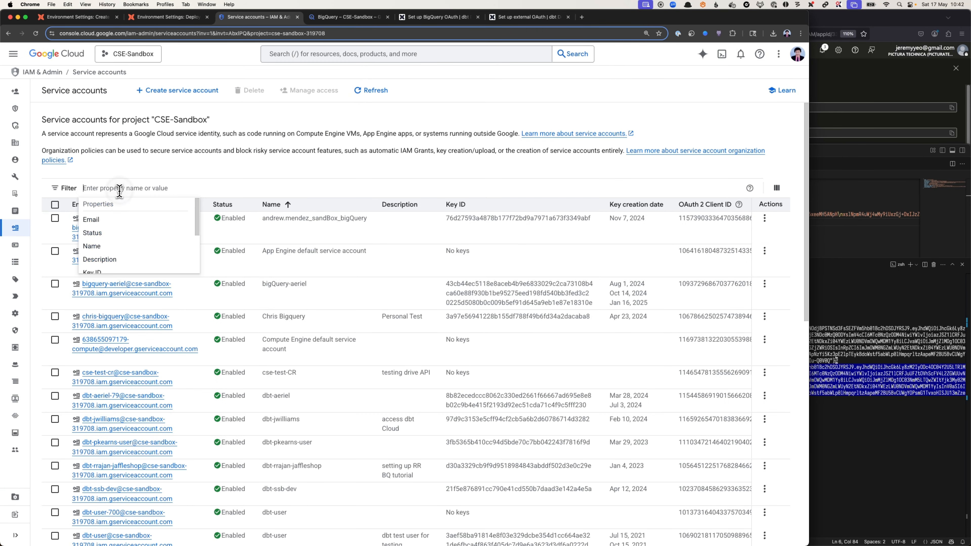
pyautogui.write('jere')
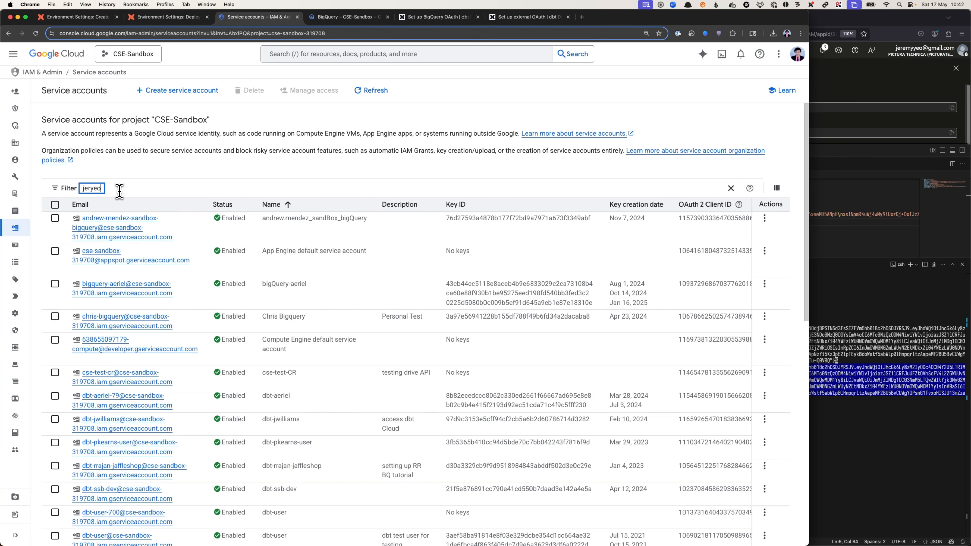
pyautogui.press('Return')
pyautogui.click(146, 222)
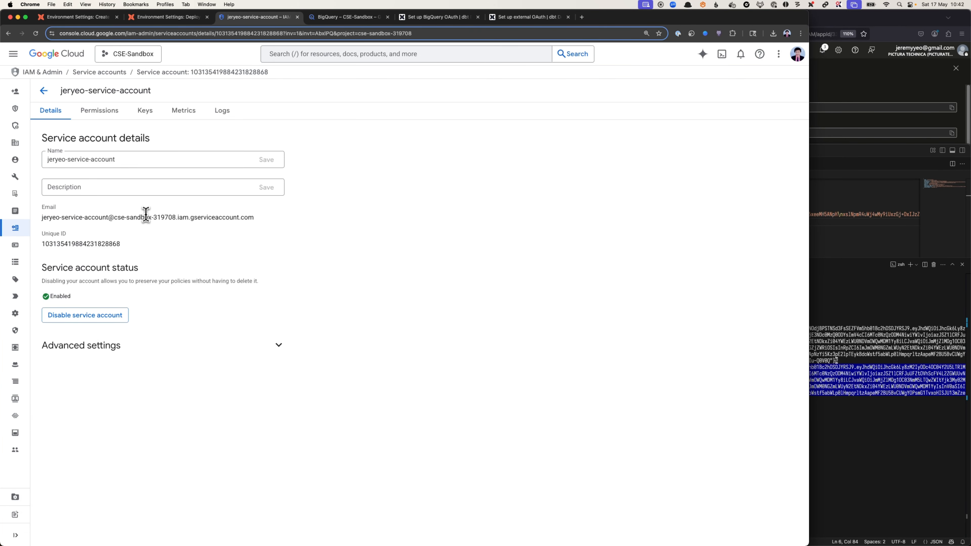
pyautogui.tripleClick(145, 217)
pyautogui.press('super+c')
pyautogui.click(103, 17)
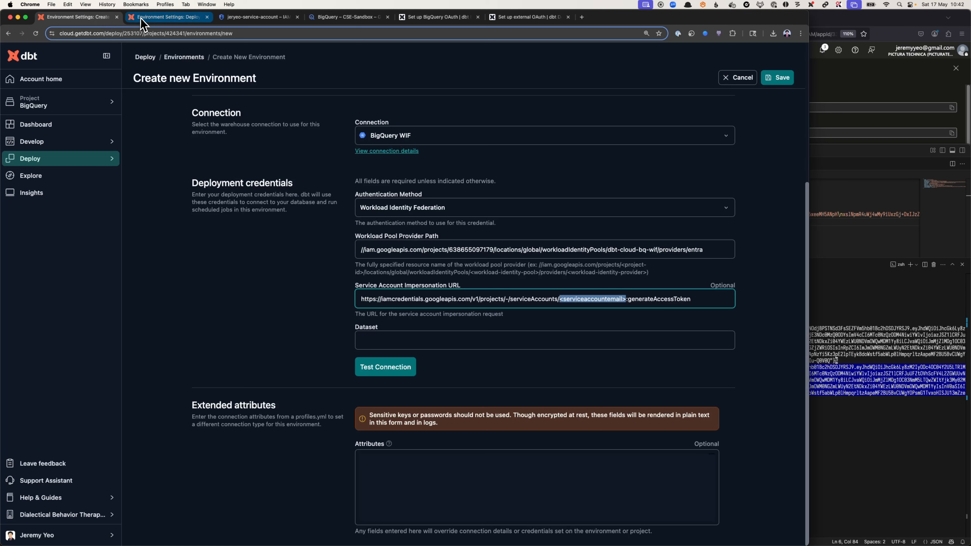
# Step: Paste the service account email over the URL placeholder and set Dataset to the personal dbt dataset
pyautogui.click(560, 299)
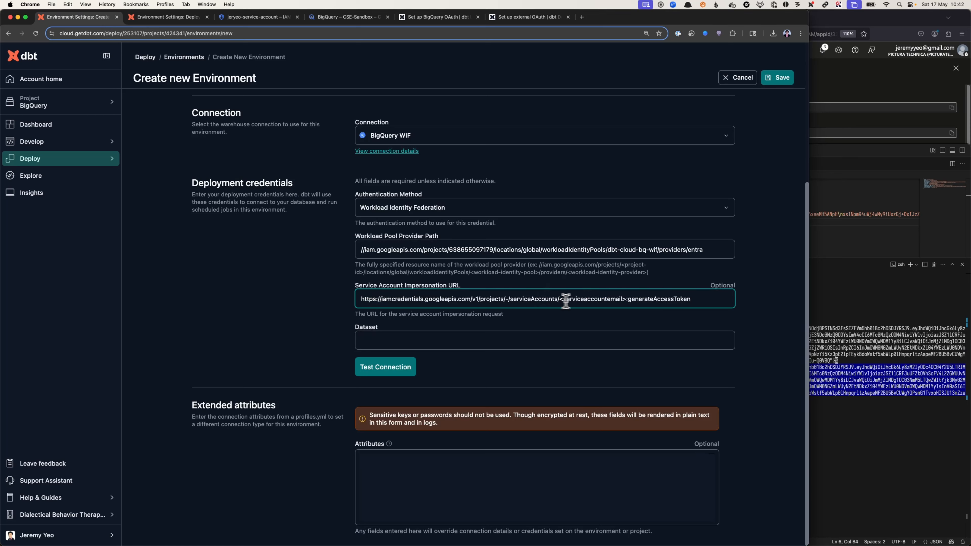
pyautogui.moveTo(625, 299); pyautogui.dragTo(567, 299)
pyautogui.press('super+v')
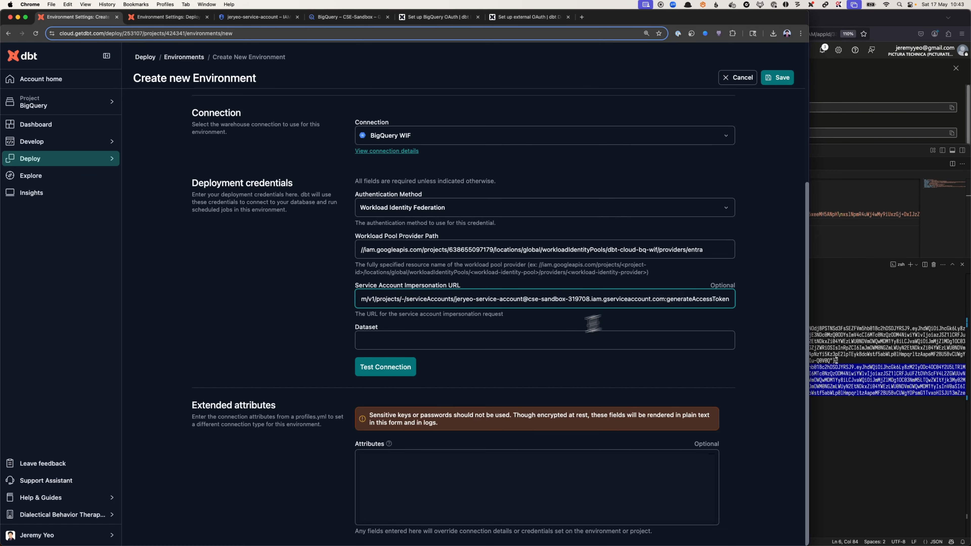
pyautogui.click(512, 344)
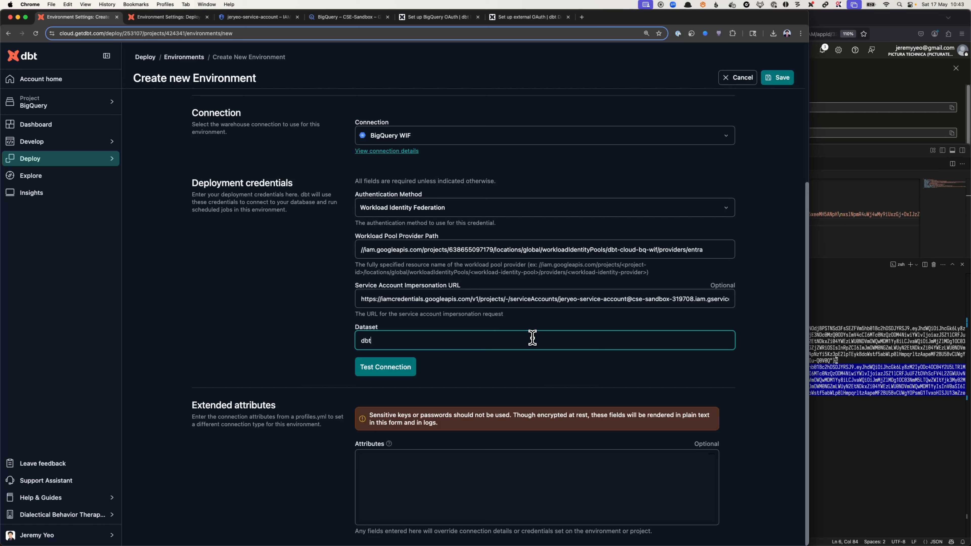
pyautogui.click(253, 321)
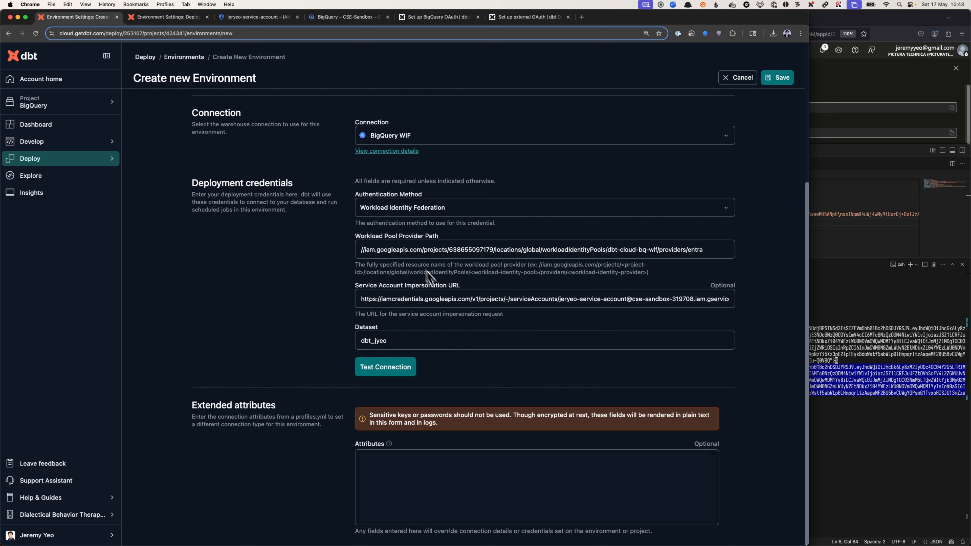
# Step: Test the BigQuery WIF connection until it reports Complete, then save the Deployment WIF environment
pyautogui.click(357, 372)
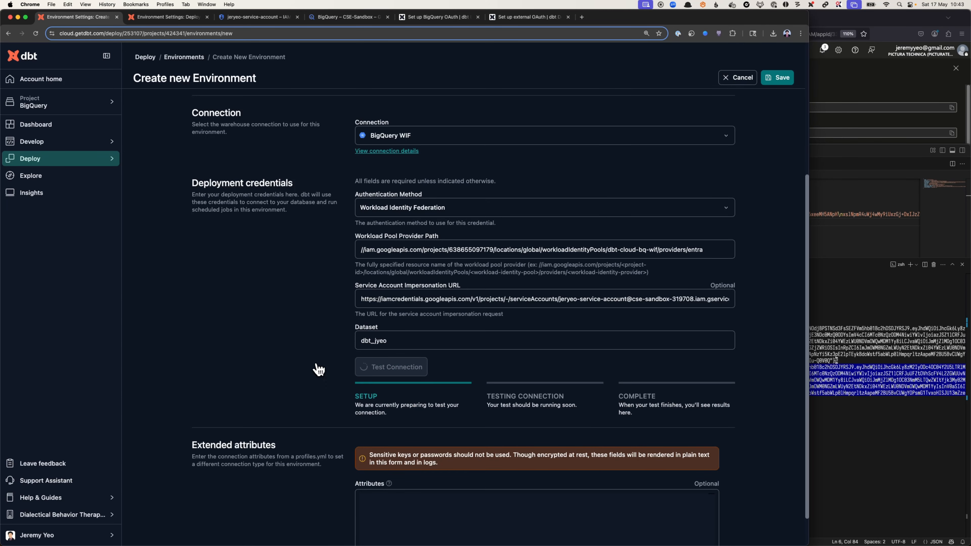
pyautogui.scroll(-2, 318, 367)
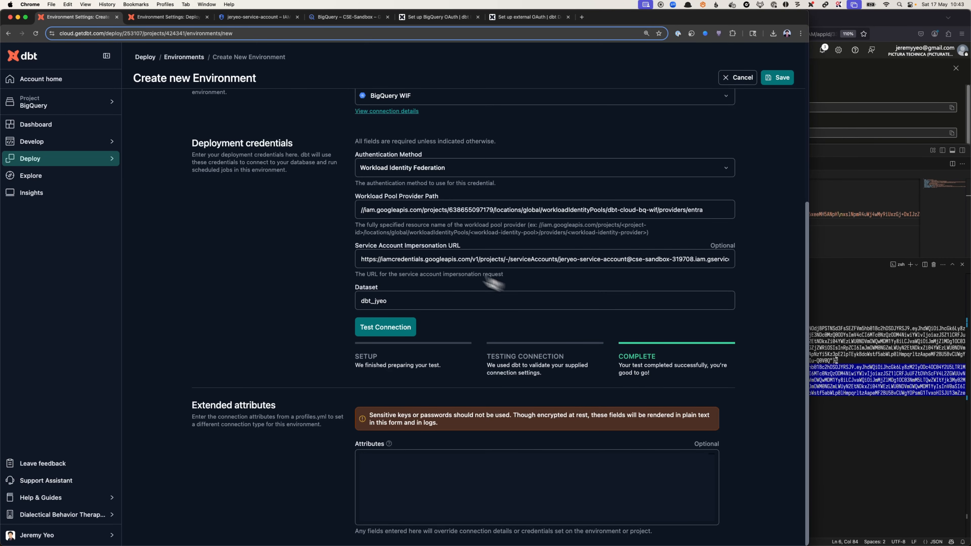
pyautogui.scroll(3, 310, 256)
pyautogui.click(776, 78)
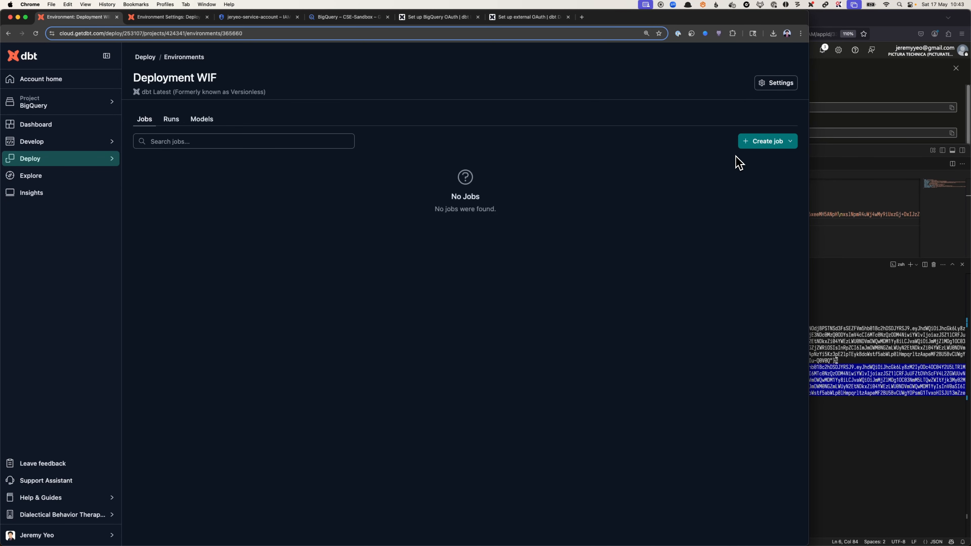
# Step: Create a deploy job named Job WIF, save it and trigger a manual run
pyautogui.click(750, 145)
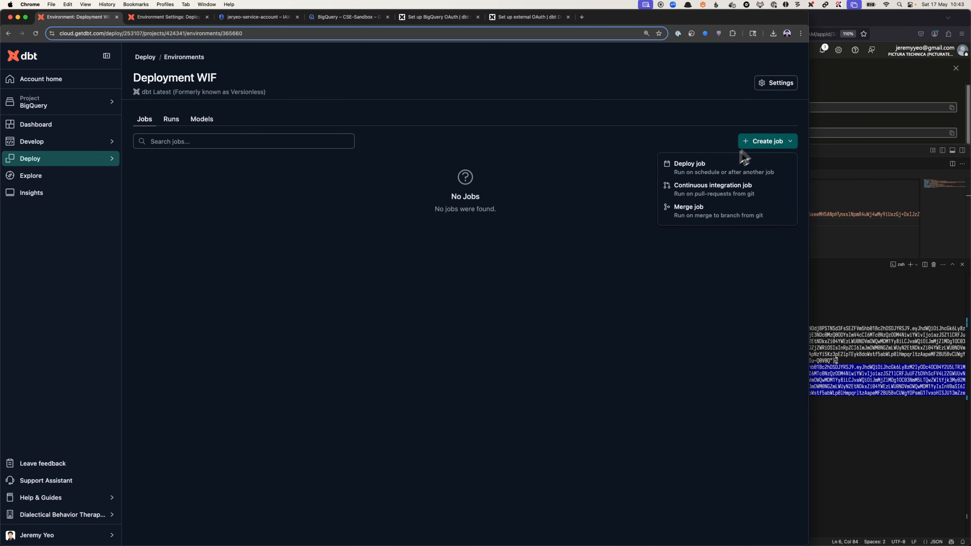
pyautogui.click(712, 168)
pyautogui.click(440, 117)
pyautogui.press('super+a')
pyautogui.write('J')
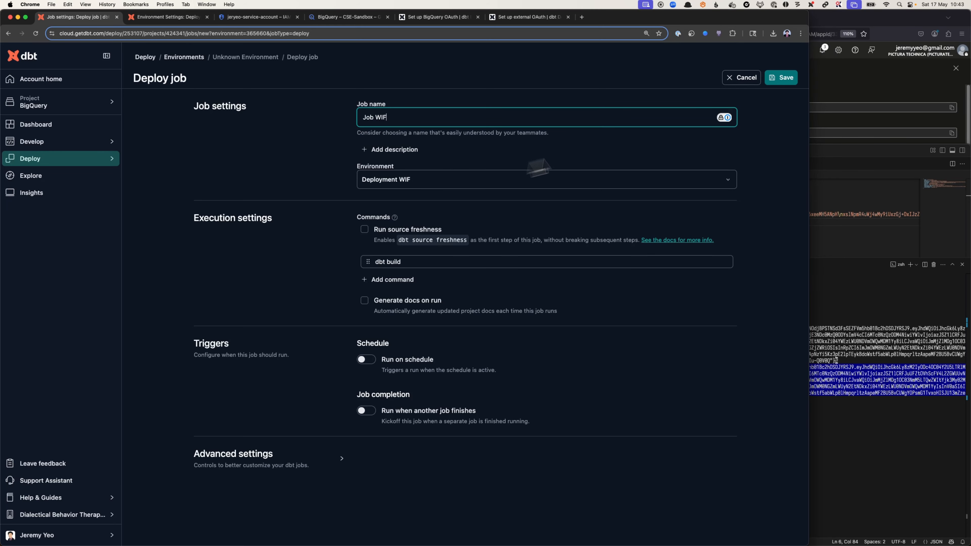
pyautogui.click(777, 84)
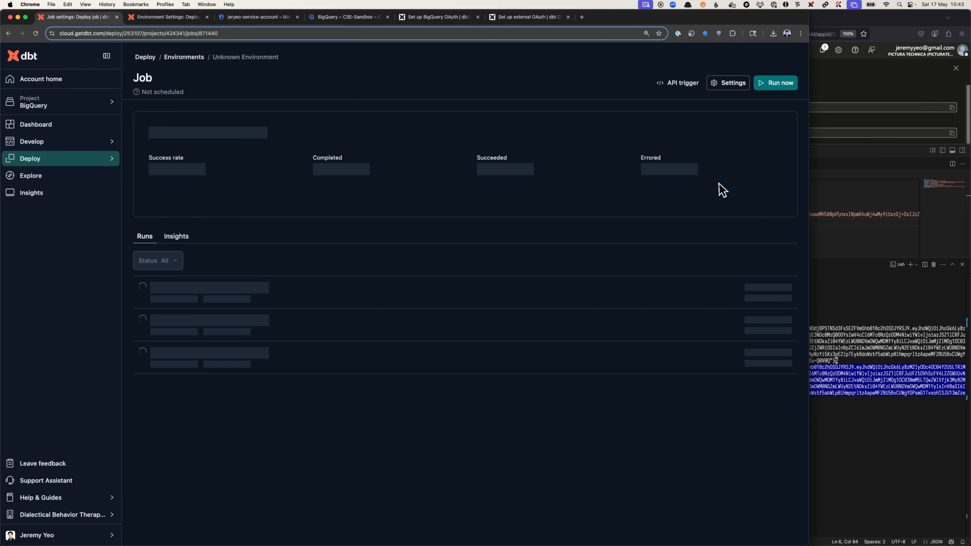
pyautogui.click(778, 88)
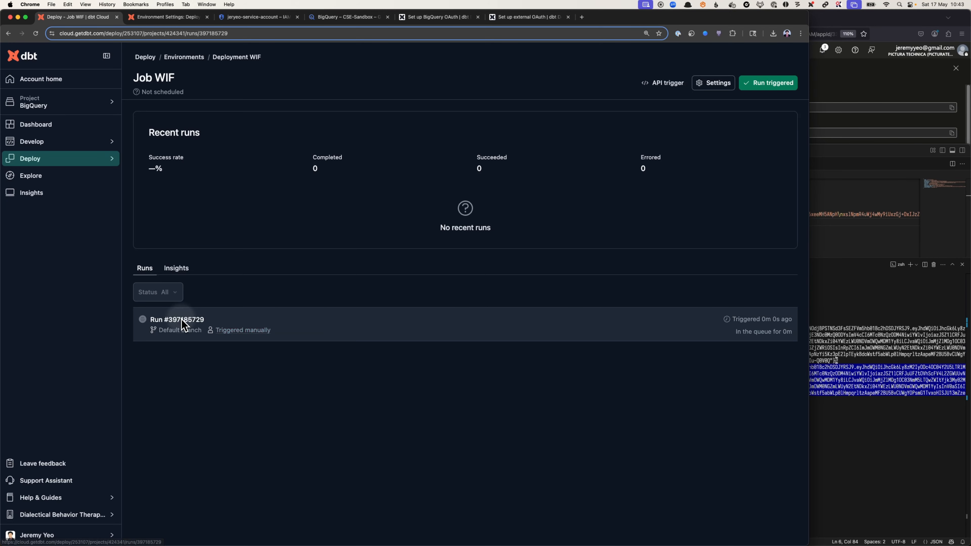
# Step: Open run #397185729, refresh it and expand the dbt build log showing both models passed (PASS=2, ERROR=0)
pyautogui.click(183, 321)
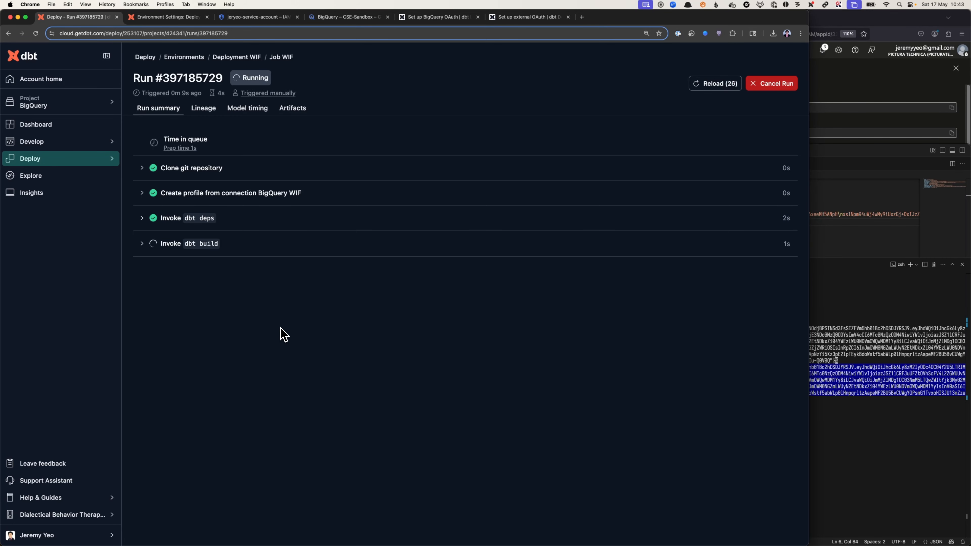
pyautogui.click(280, 327)
pyautogui.press('super+r')
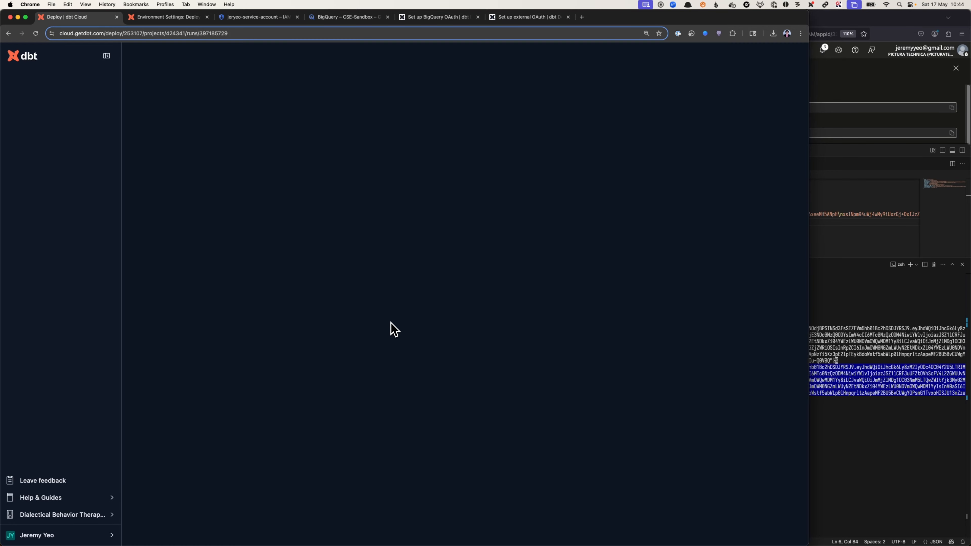
pyautogui.click(229, 250)
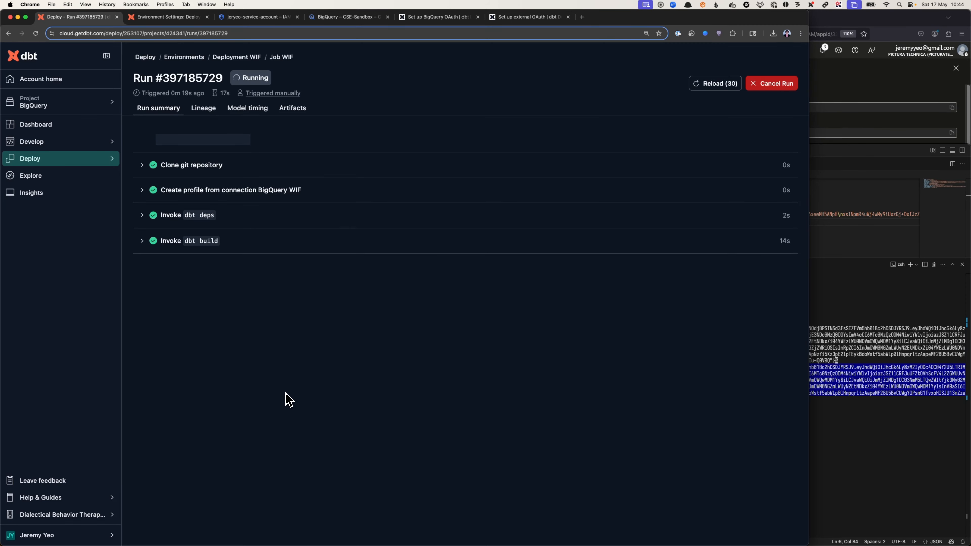
pyautogui.click(216, 244)
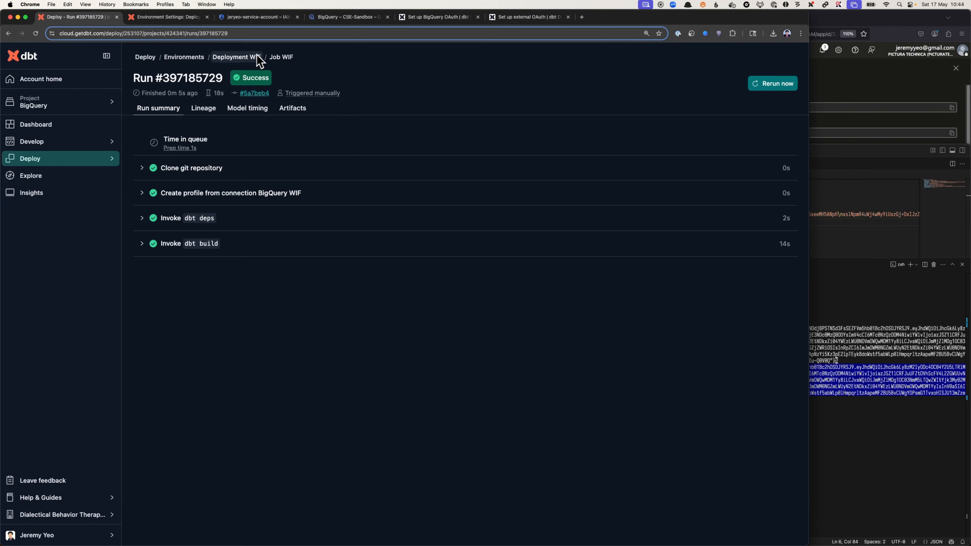
pyautogui.click(202, 244)
pyautogui.scroll(-3, 287, 386)
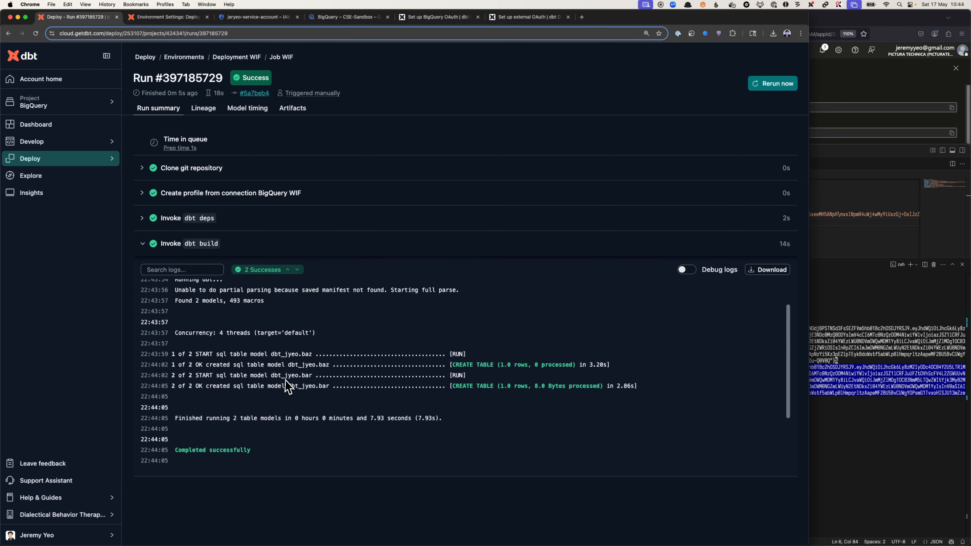
pyautogui.scroll(-1, 286, 379)
pyautogui.moveTo(232, 327); pyautogui.dragTo(643, 359)
pyautogui.moveTo(479, 351); pyautogui.dragTo(245, 325)
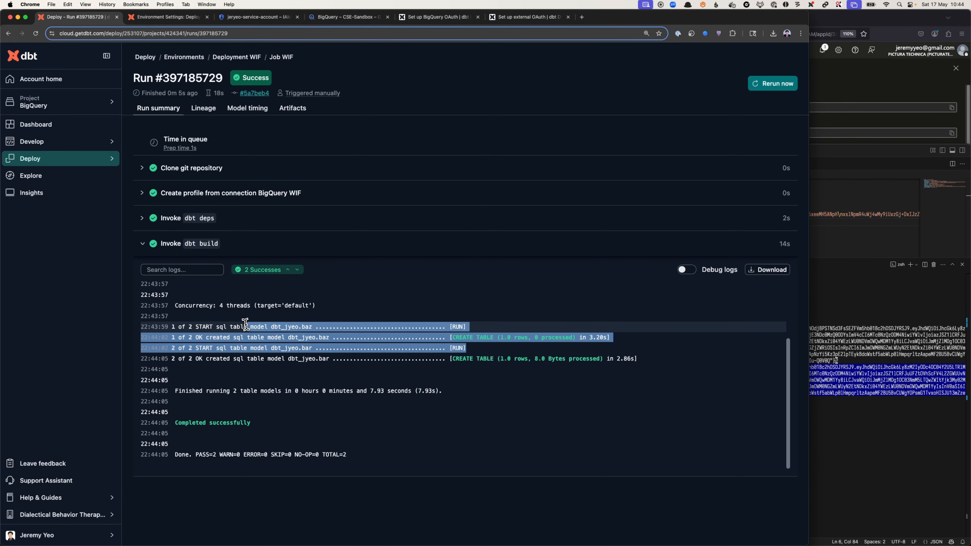
pyautogui.click(252, 358)
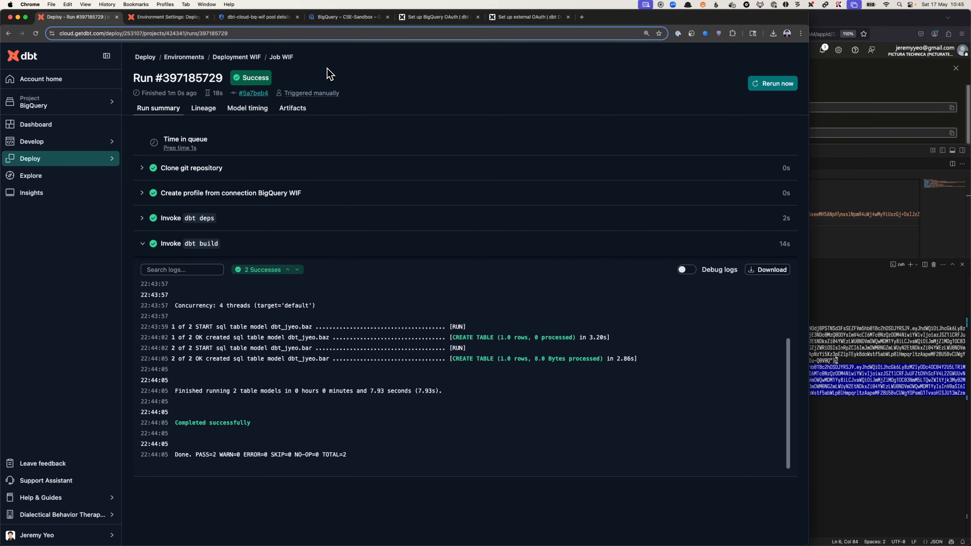
# Step: Close the Azure app registration's Endpoints panel and return to the dbt-cloud-bq-wif pool details in Google Cloud
pyautogui.click(883, 87)
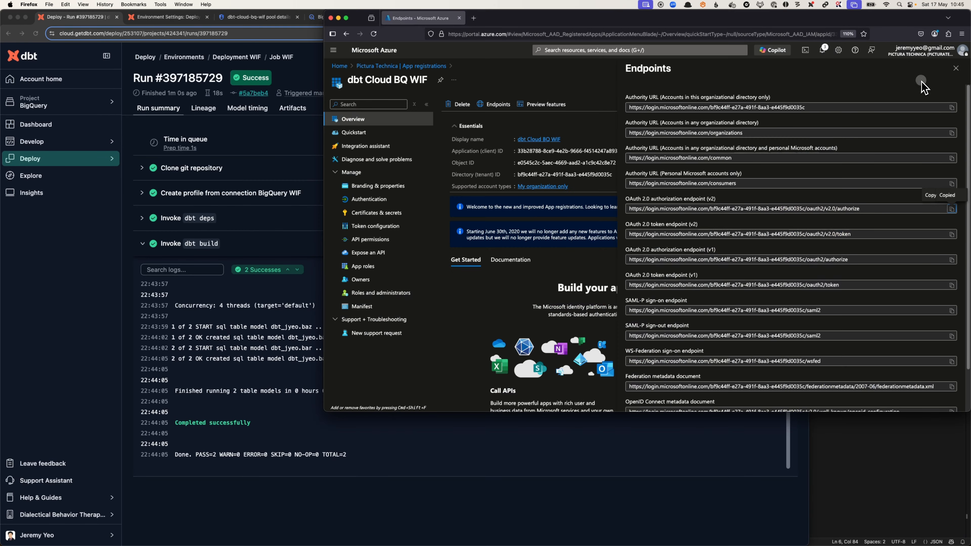
pyautogui.click(560, 92)
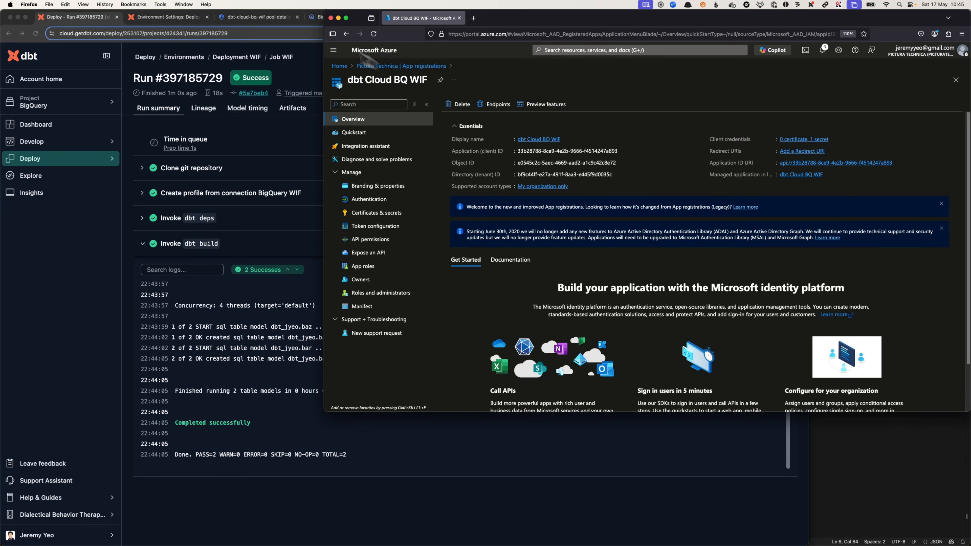
pyautogui.click(276, 19)
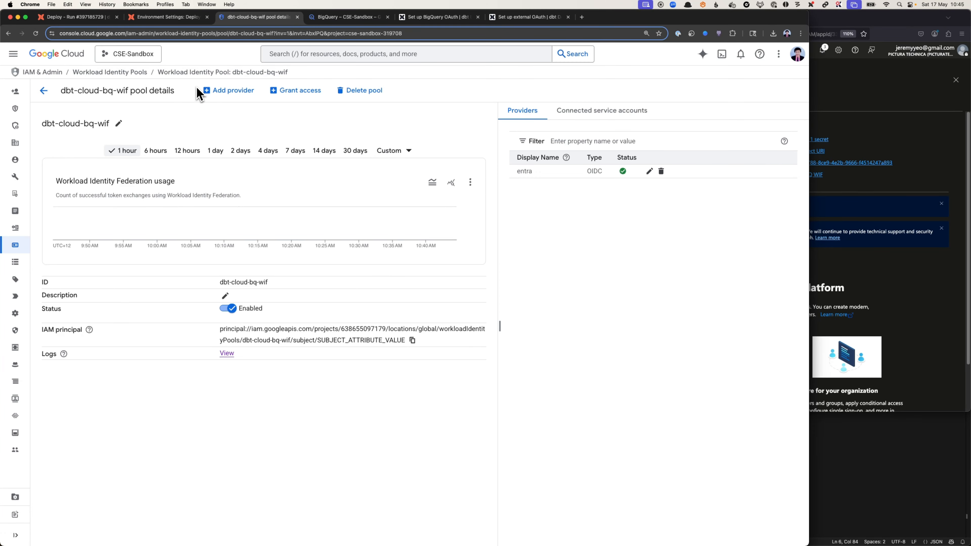
# Step: Highlight the decoded token's sub claim in the VS Code terminal, then return to the Google Cloud pool page
pyautogui.click(872, 490)
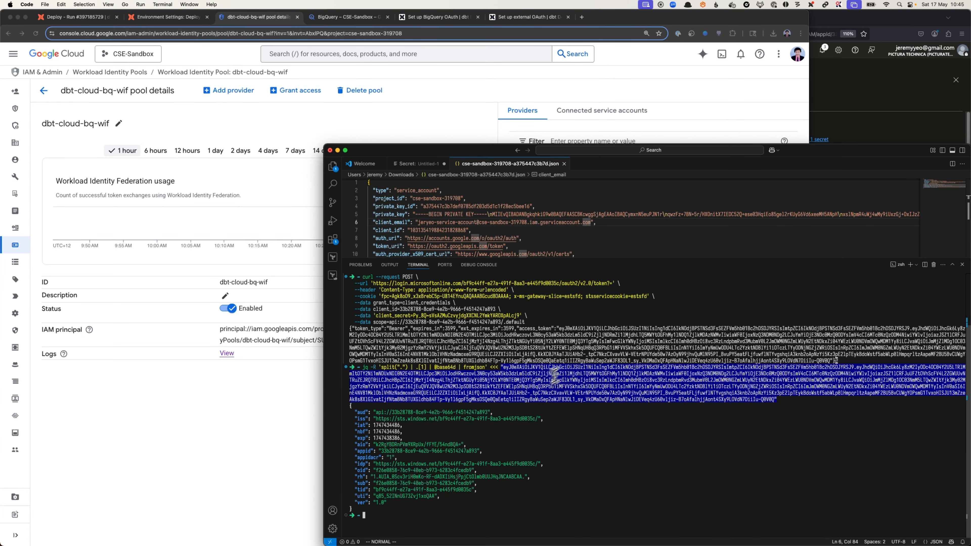
pyautogui.moveTo(355, 483); pyautogui.dragTo(505, 484)
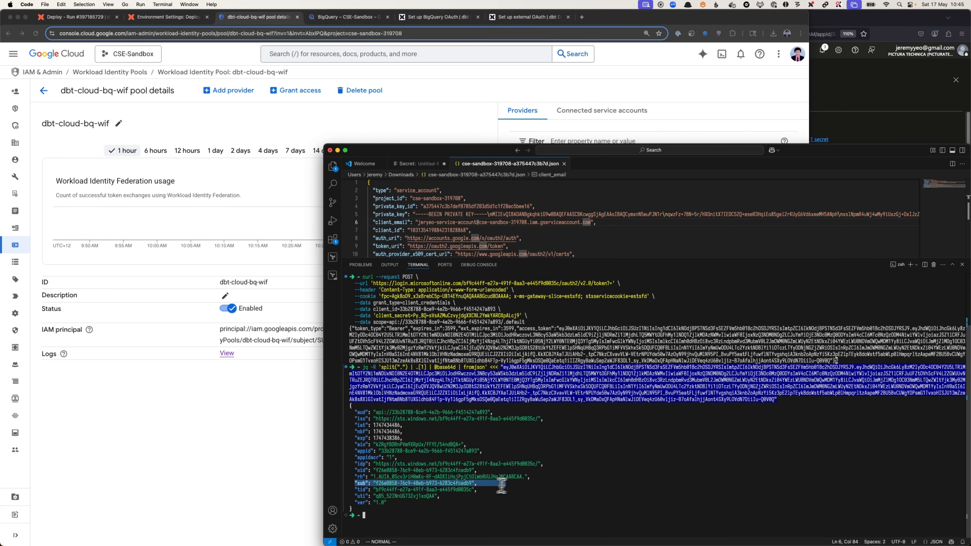
pyautogui.click(199, 123)
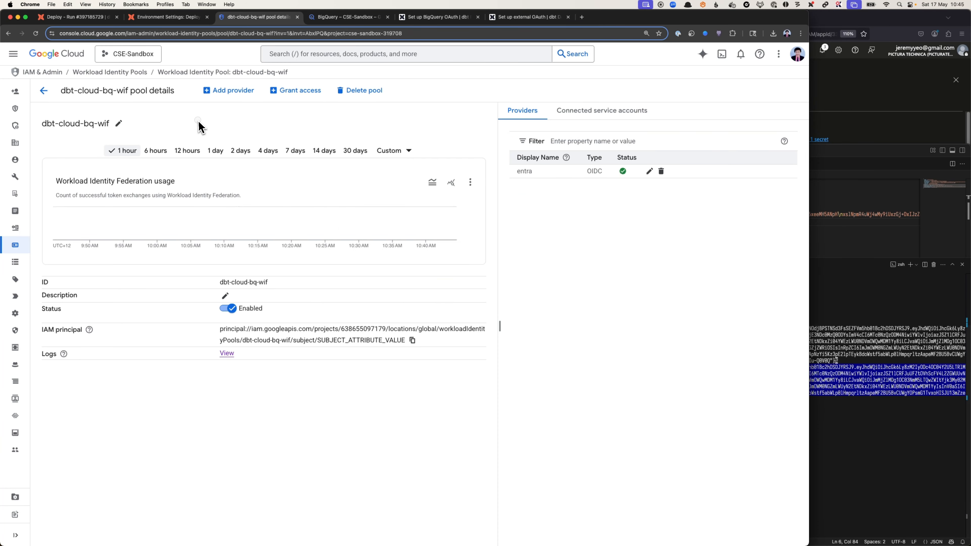
# Step: Back in dbt Cloud, view the warehouse Connections under Account settings > Integrations
pyautogui.click(95, 17)
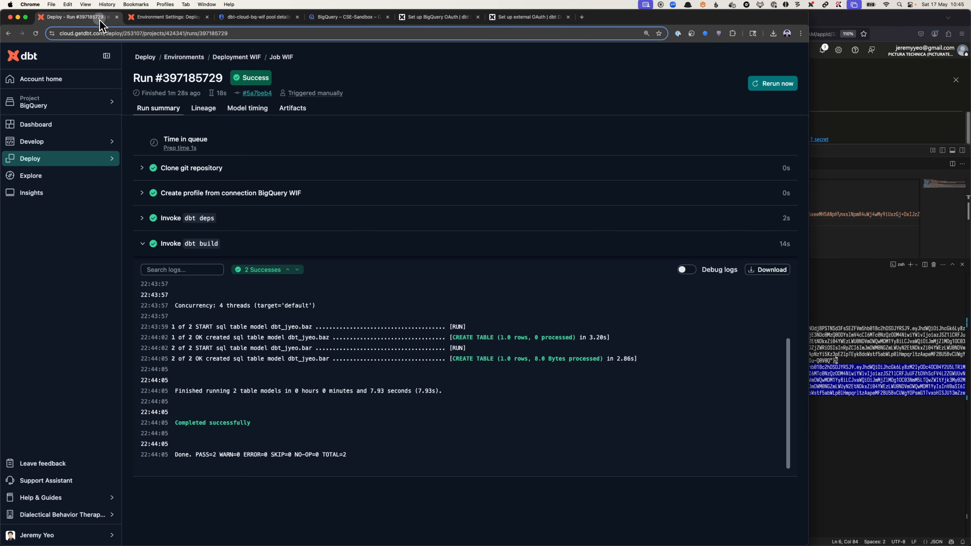
pyautogui.click(109, 514)
pyautogui.click(172, 499)
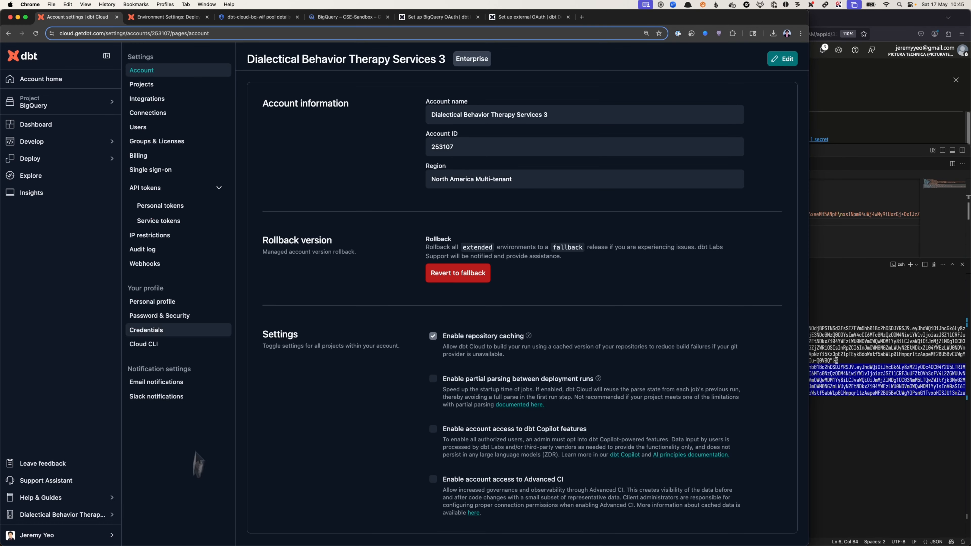
pyautogui.click(164, 101)
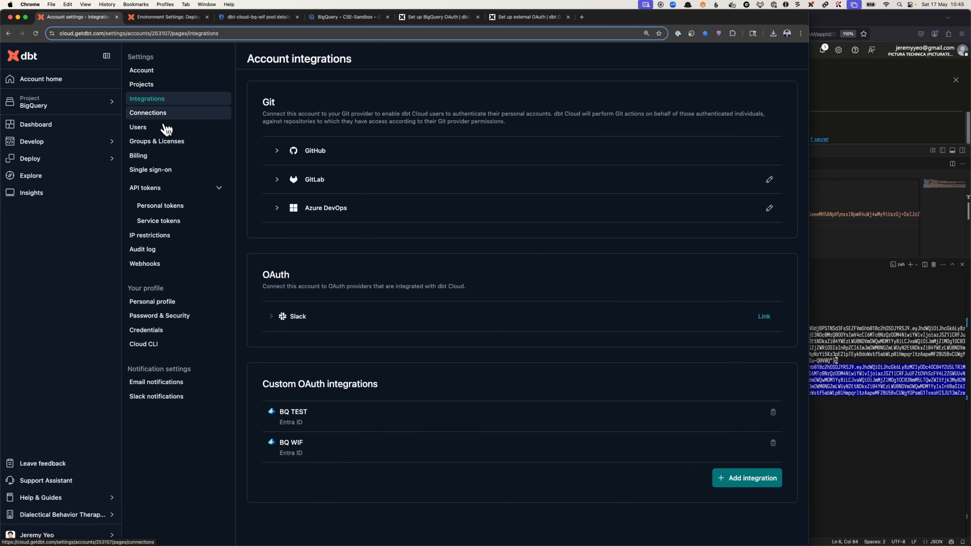
pyautogui.click(157, 113)
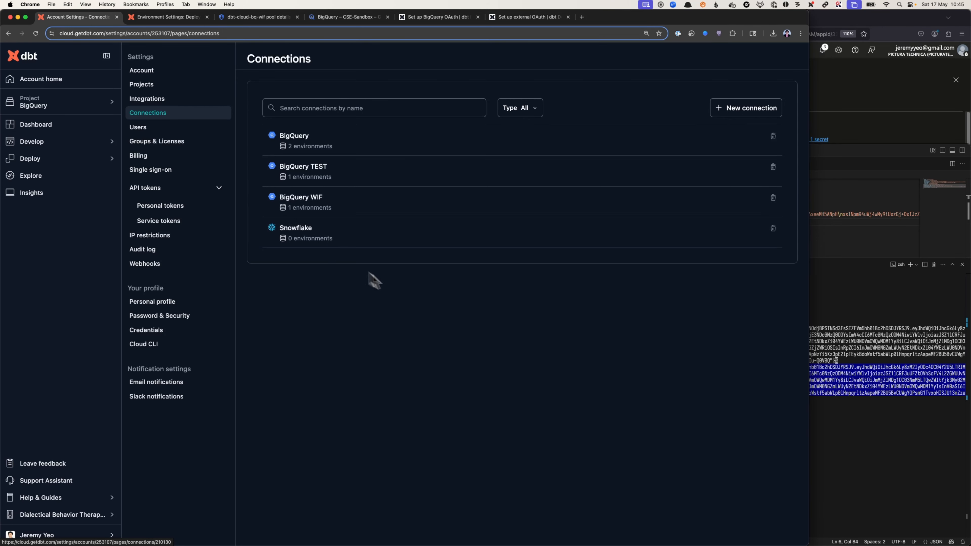
# Step: Open the Deployment WIF environment's settings and review its BigQuery WIF connection, WIF credentials and dataset
pyautogui.moveTo(69, 158)
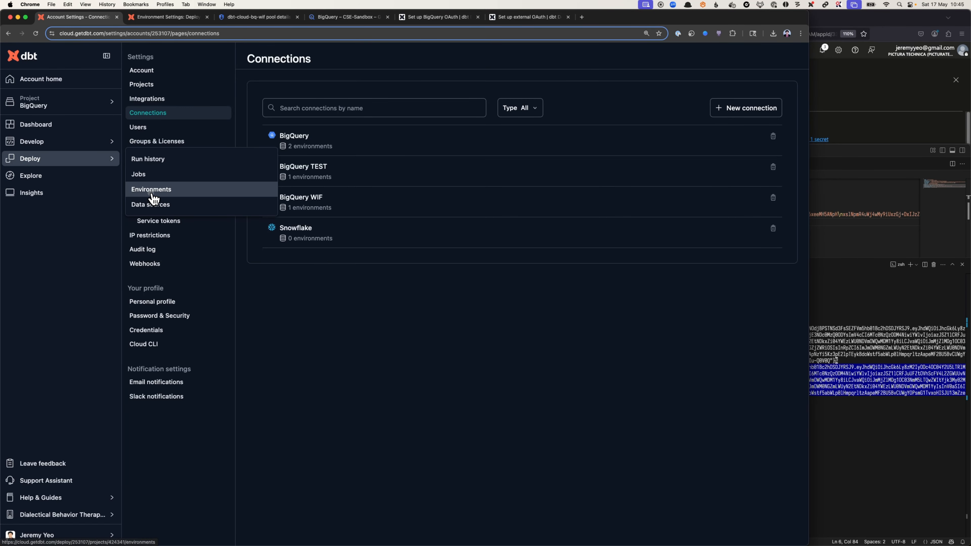
pyautogui.click(182, 189)
pyautogui.click(358, 197)
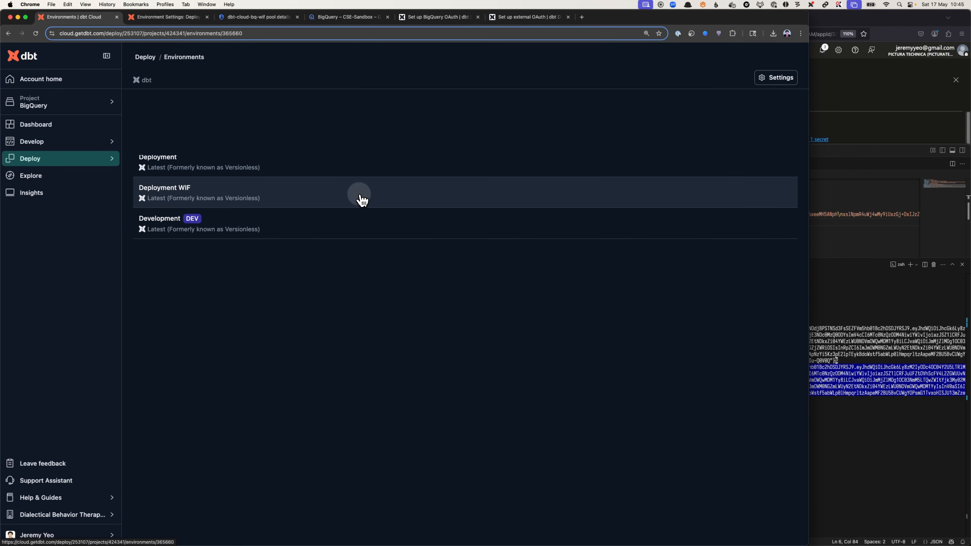
pyautogui.click(773, 87)
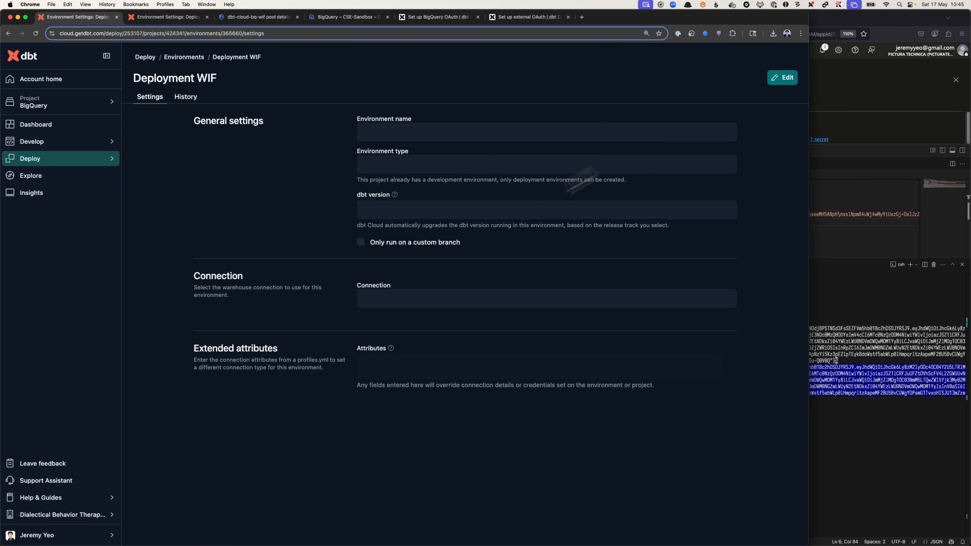
pyautogui.scroll(-1, 346, 367)
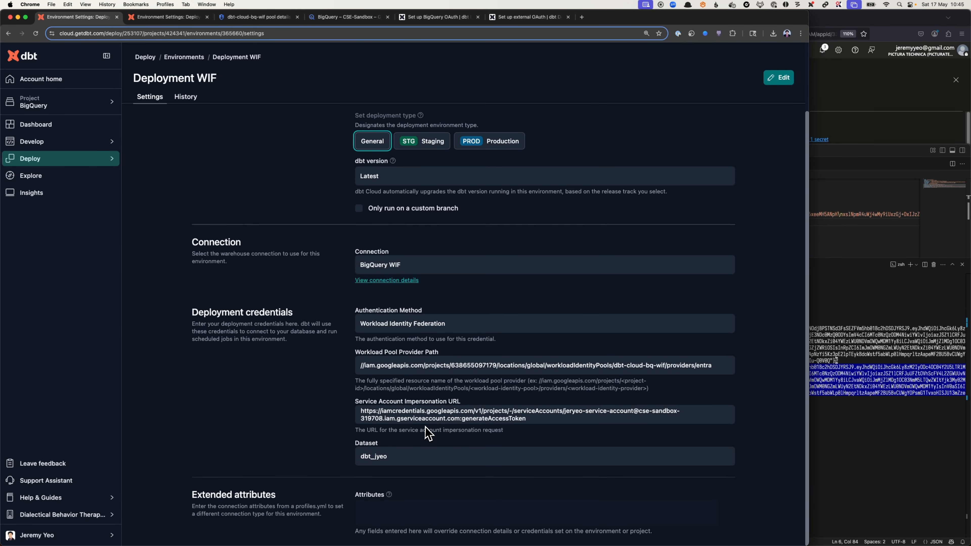
pyautogui.scroll(2, 307, 411)
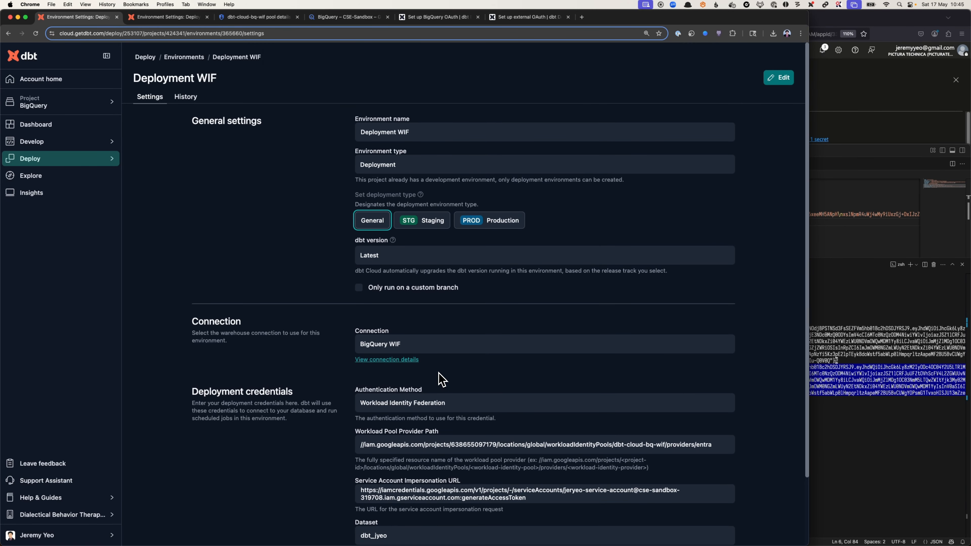